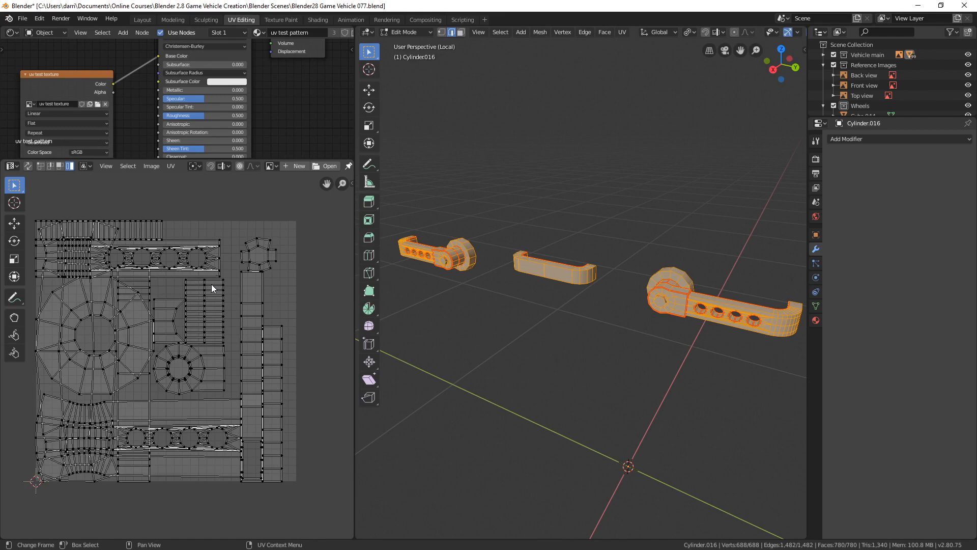
- Move one of the overlapping ring-shaped islands off its twin in the door handles' UV layout
left_click(170, 167)
key("a")
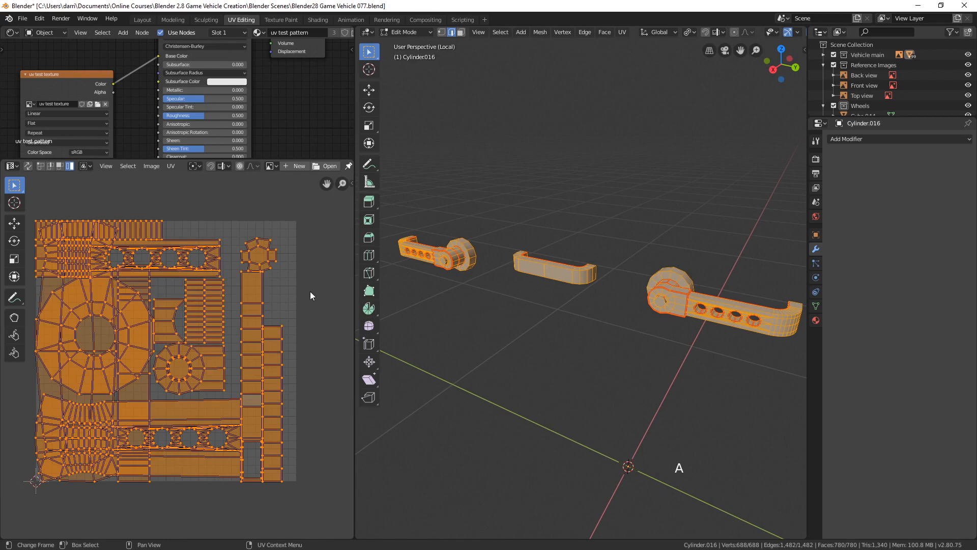
left_click(152, 282)
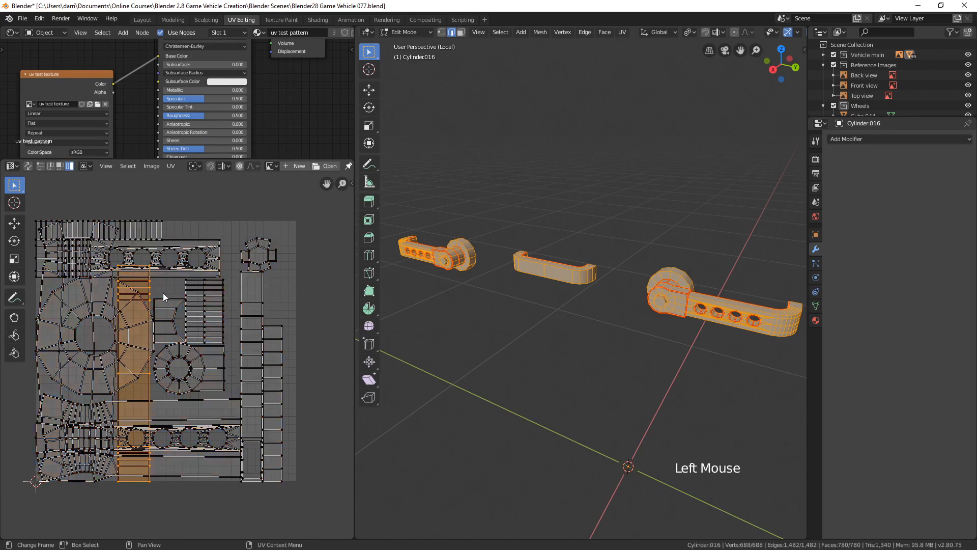
key("g")
left_click(116, 311)
left_click(116, 311)
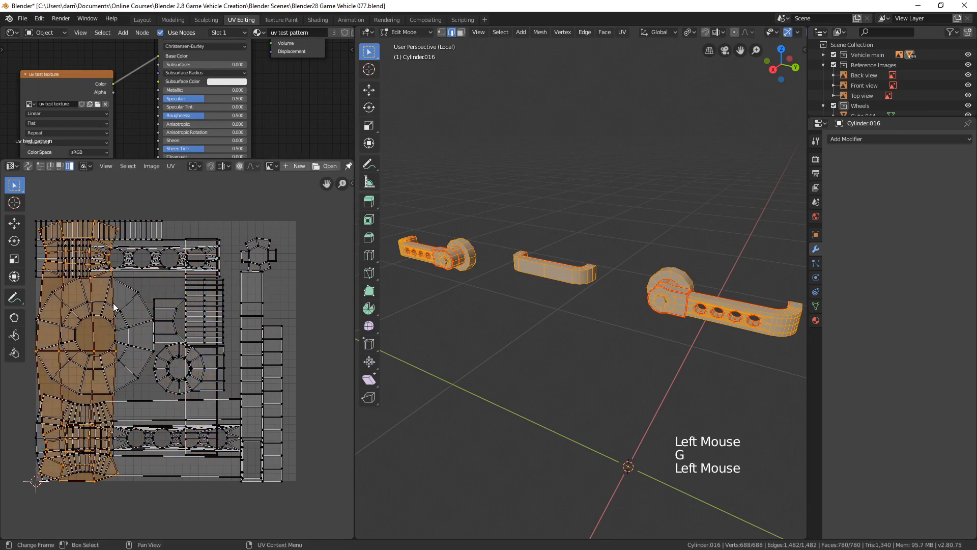
key("g")
left_click(70, 367)
key("g")
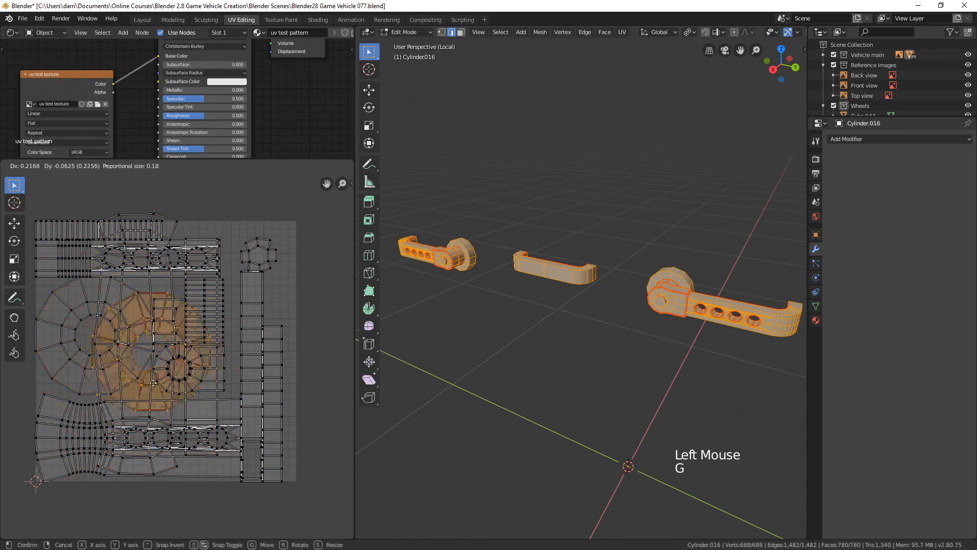
left_click(158, 385)
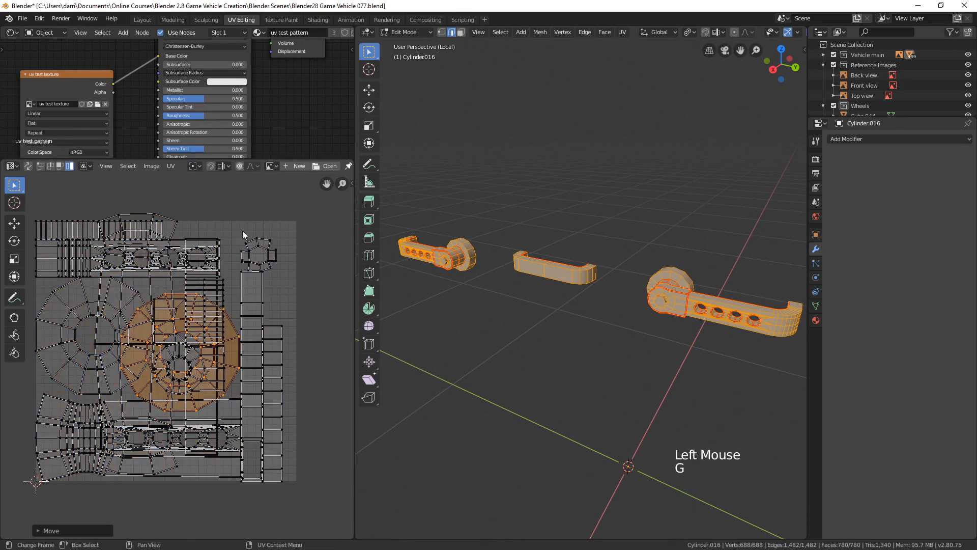
- Average the scale of all the door handle UV islands and pack them within the UV space
key("a")
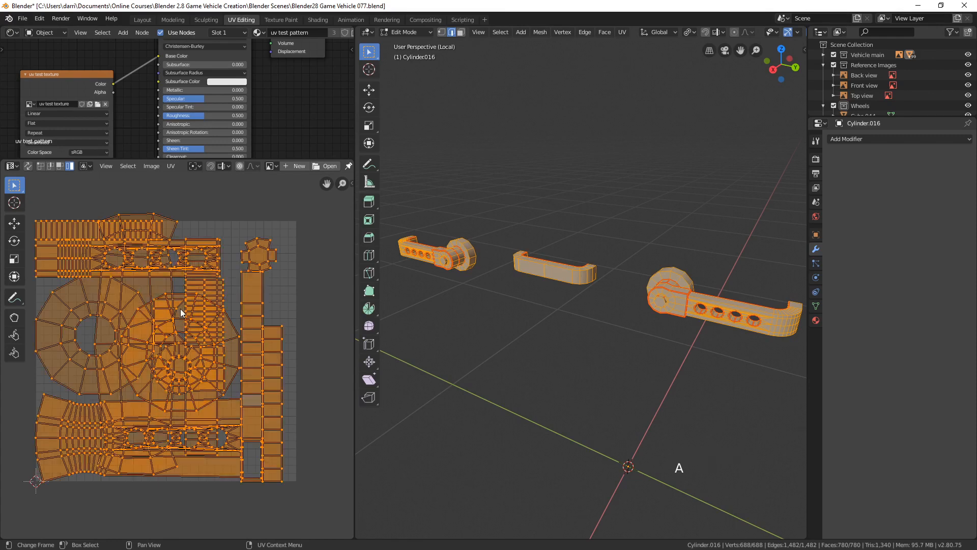
left_click(172, 166)
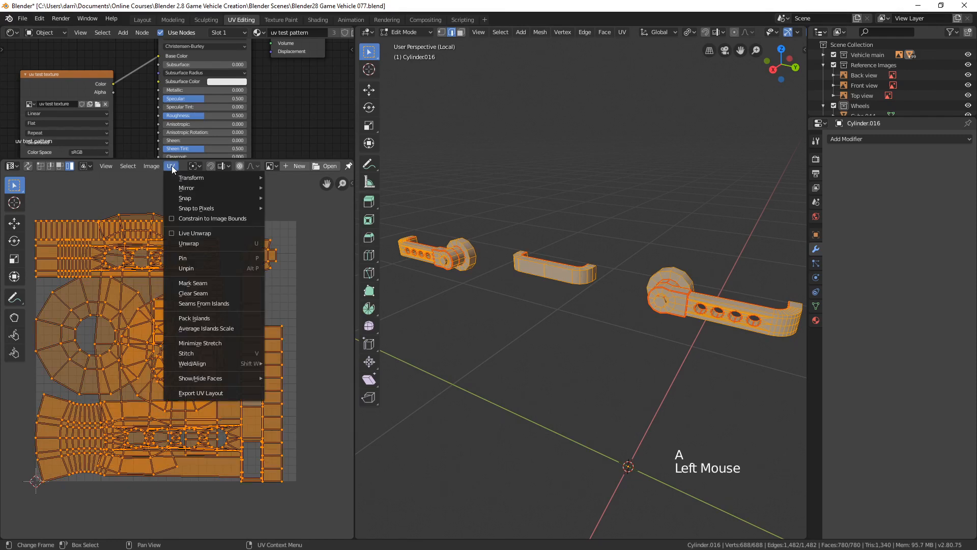
left_click(229, 329)
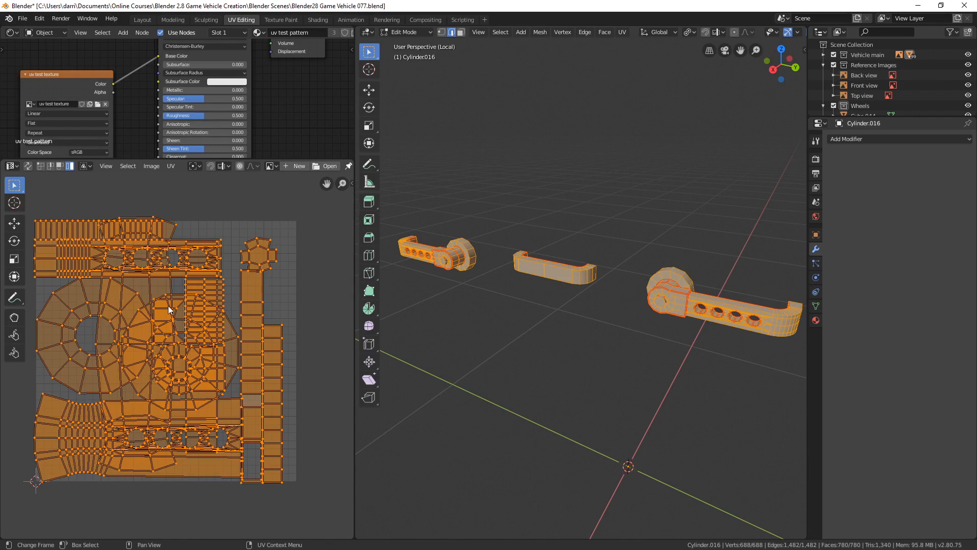
left_click(171, 166)
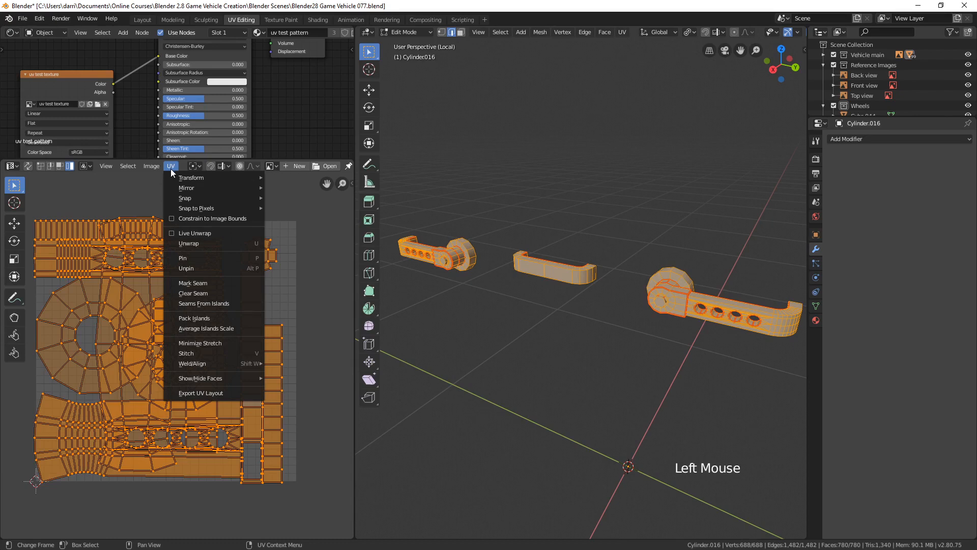
left_click(216, 318)
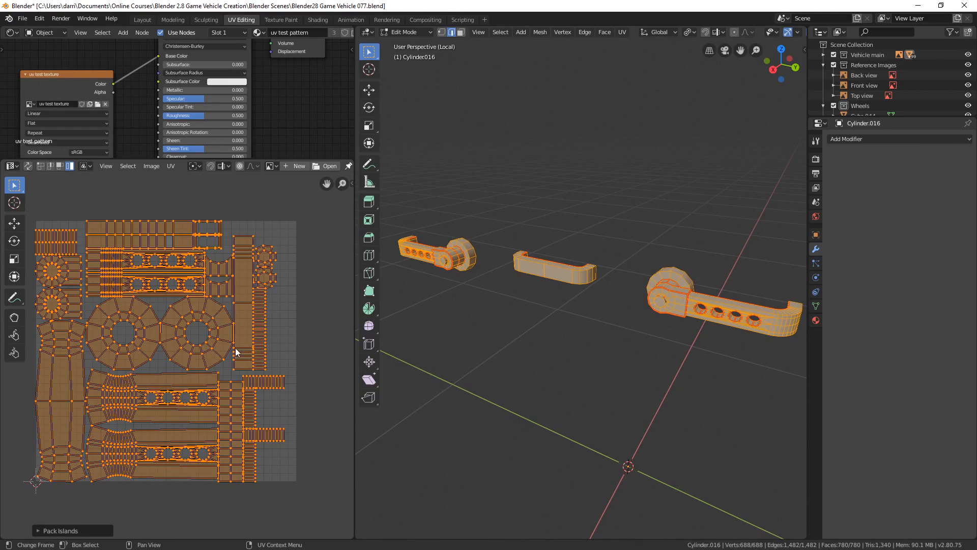
scroll(236, 348, "down", 1)
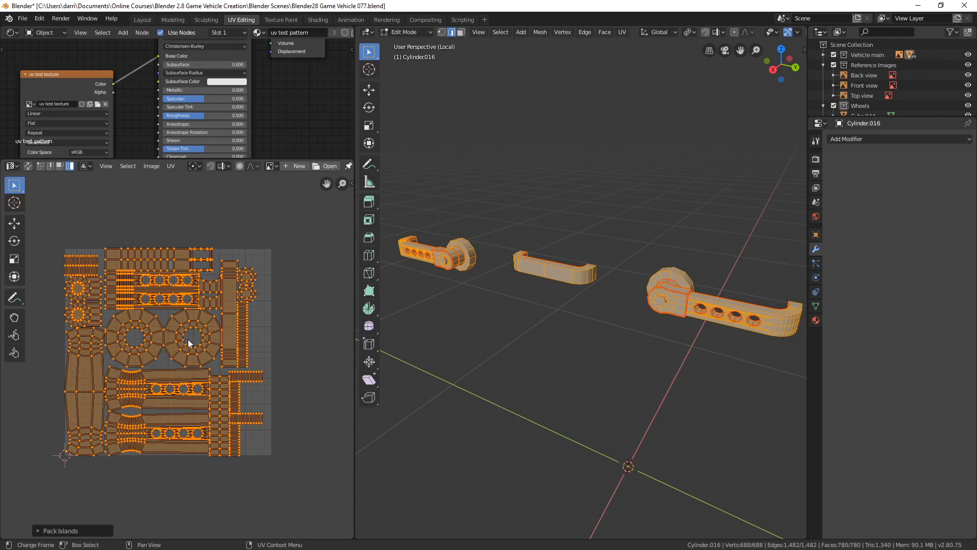
- Leave Edit Mode on the door handles and exit local view to show the whole vehicle
key("Tab")
scroll(601, 287, "down", 3)
scroll(605, 288, "down", 1)
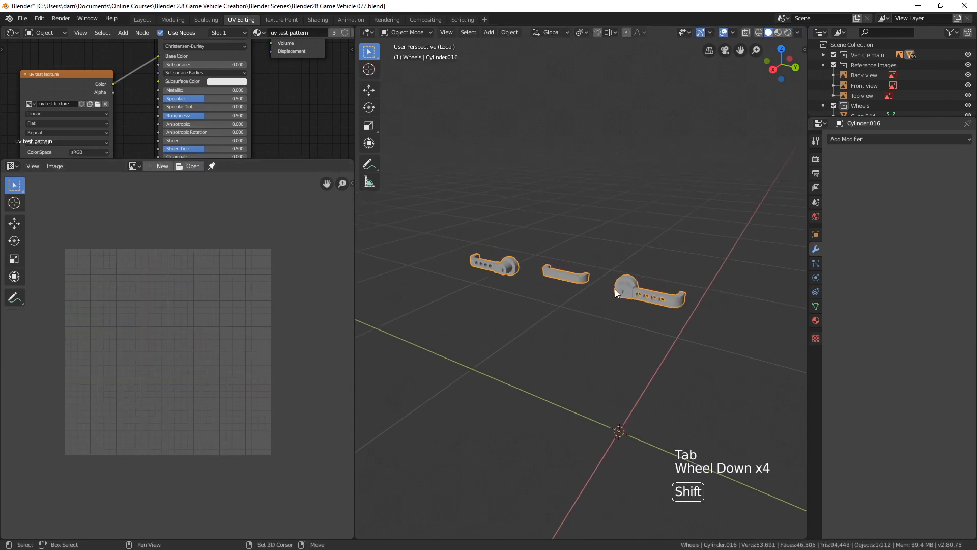
middle_click_drag(614, 289, 581, 317, "shift")
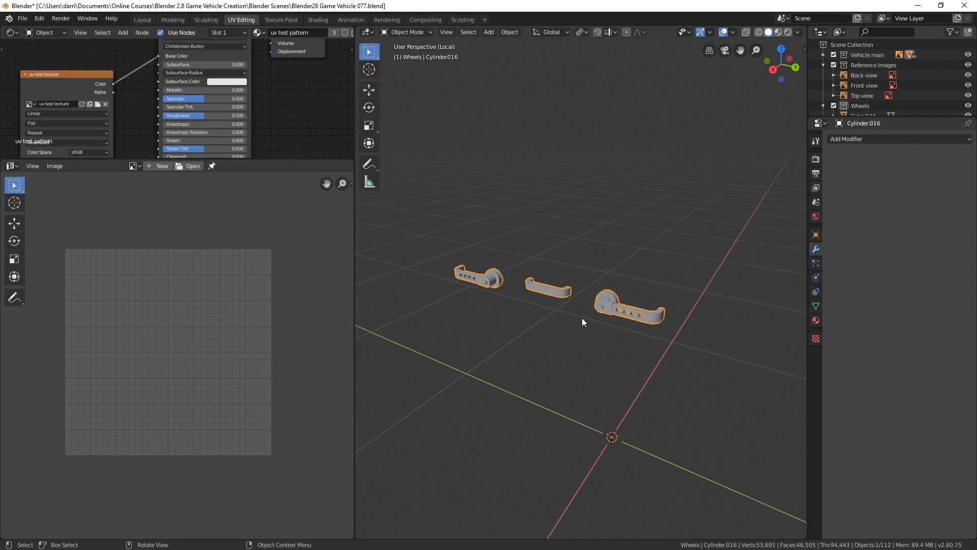
key("KP_Divide")
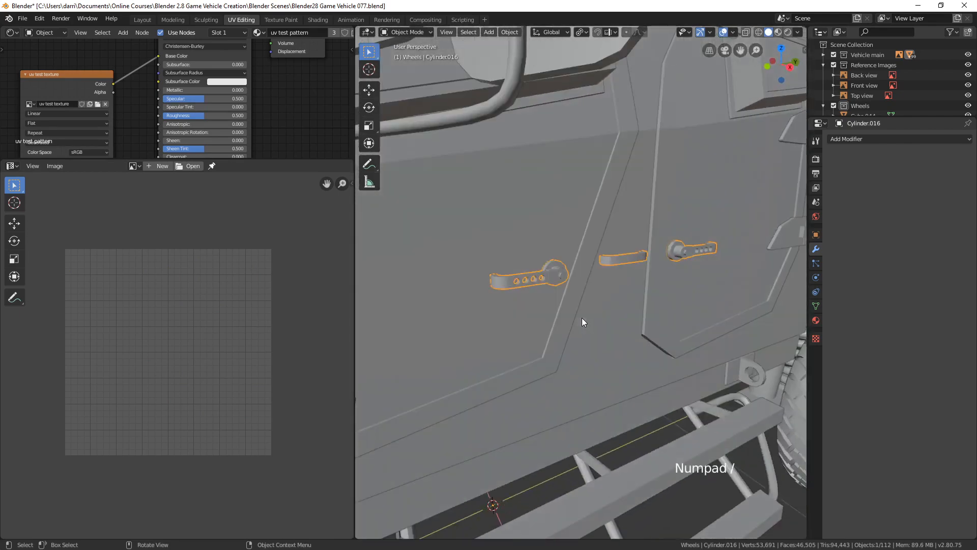
- Isolate the side window frames in local view and remove their Mirror modifier
scroll(576, 319, "down", 5)
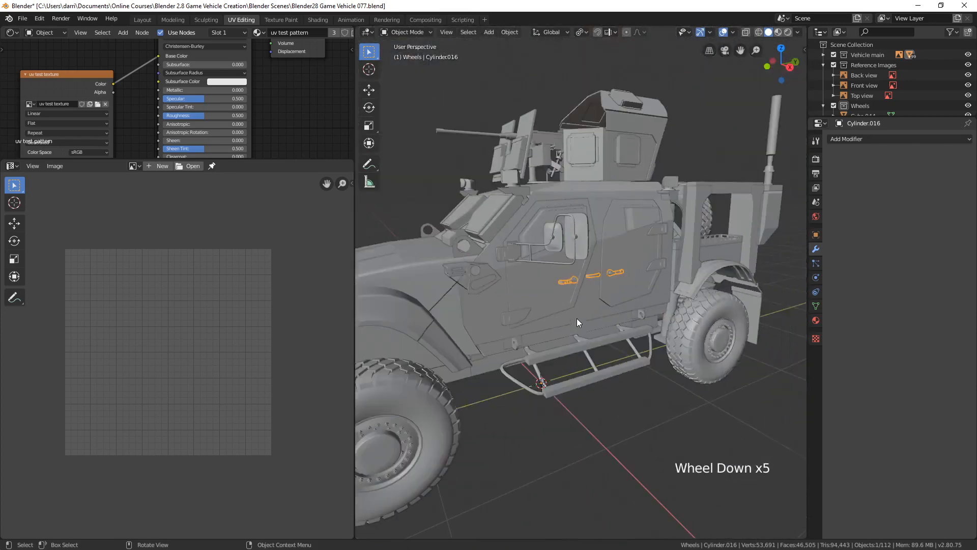
middle_click_drag(602, 307, 597, 323)
left_click(581, 246)
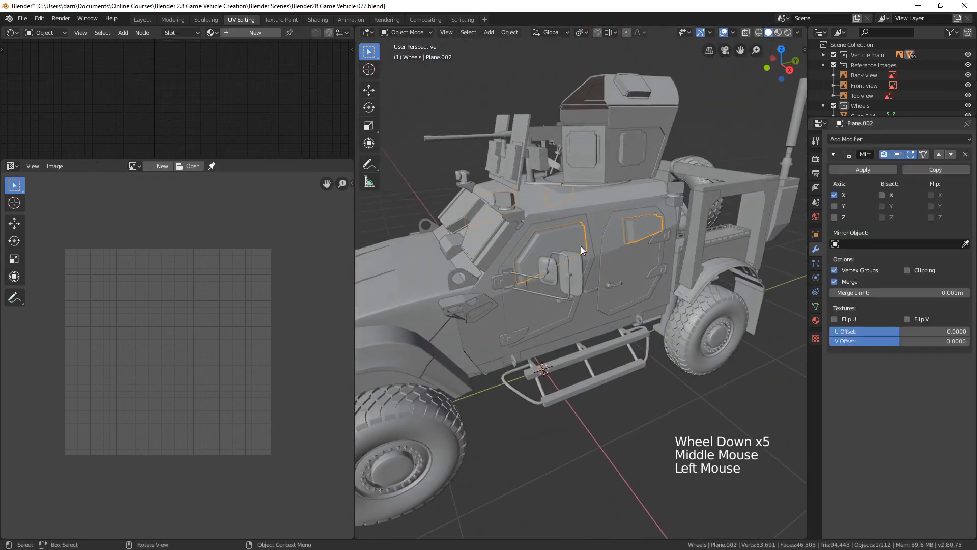
key("KP_Divide")
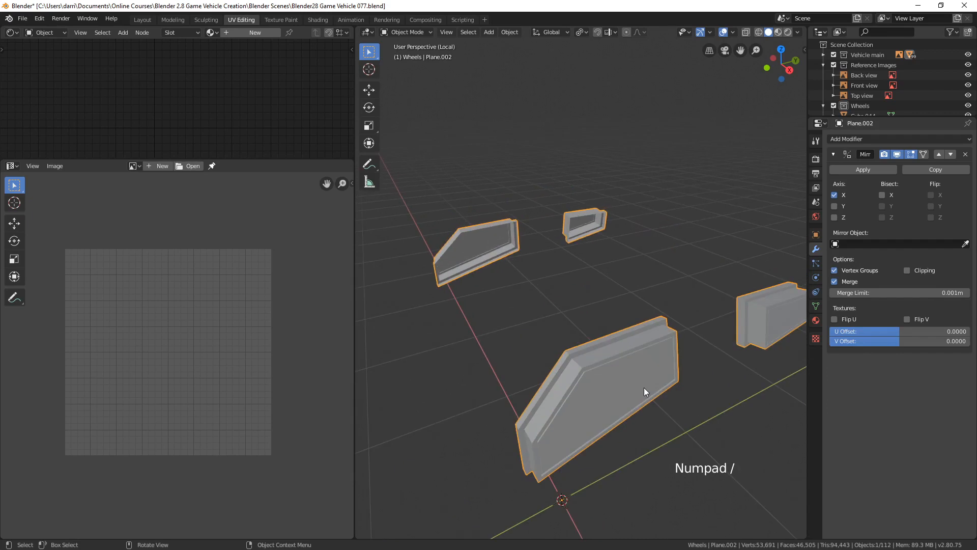
mouse_move(644, 387)
middle_mouse_down("shift")
mouse_move(668, 377)
mouse_move(651, 385)
middle_mouse_up("shift")
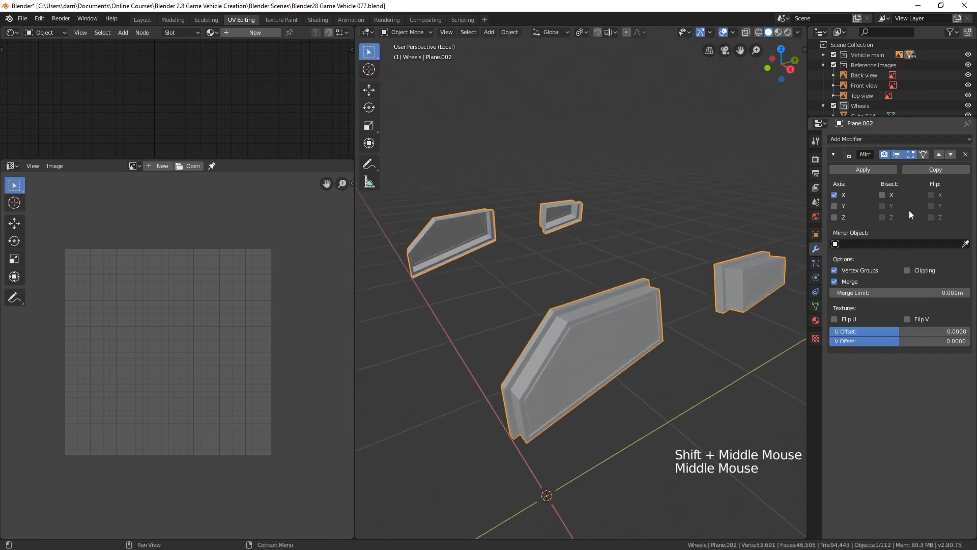
left_click(966, 154)
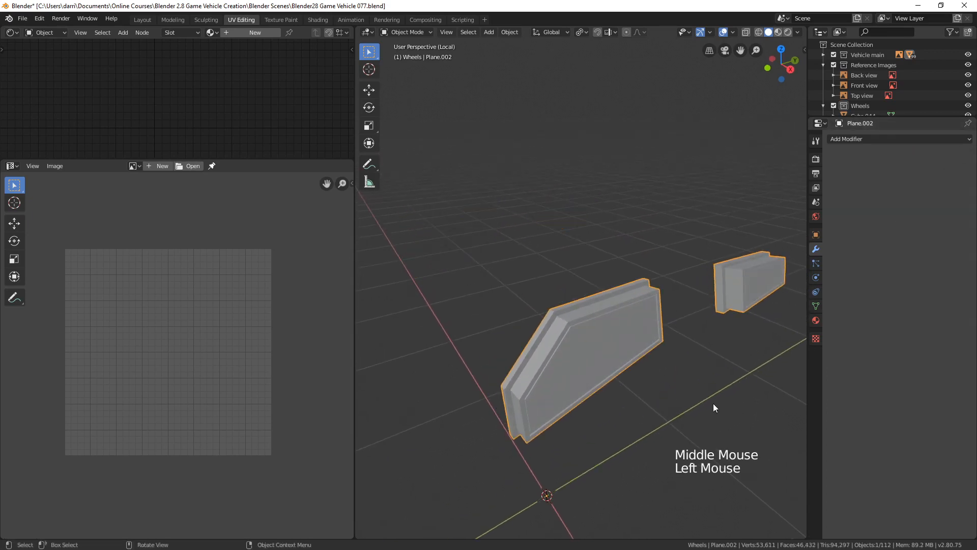
- Mark a seam on the front window's edge loop where the raised block meets the outer flange, then clear the selection
middle_click_drag(712, 403, 593, 336, "shift")
key("Tab")
scroll(582, 338, "up", 2)
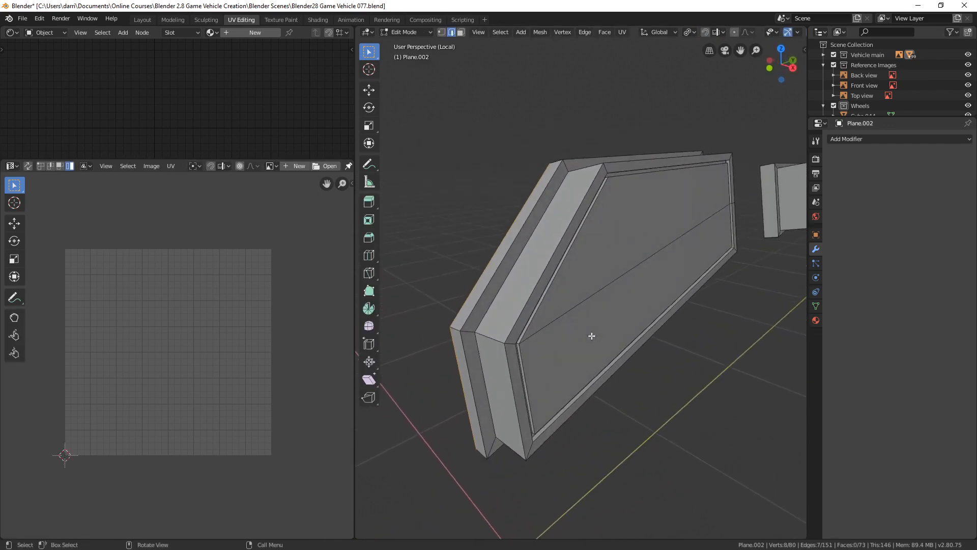
key("2")
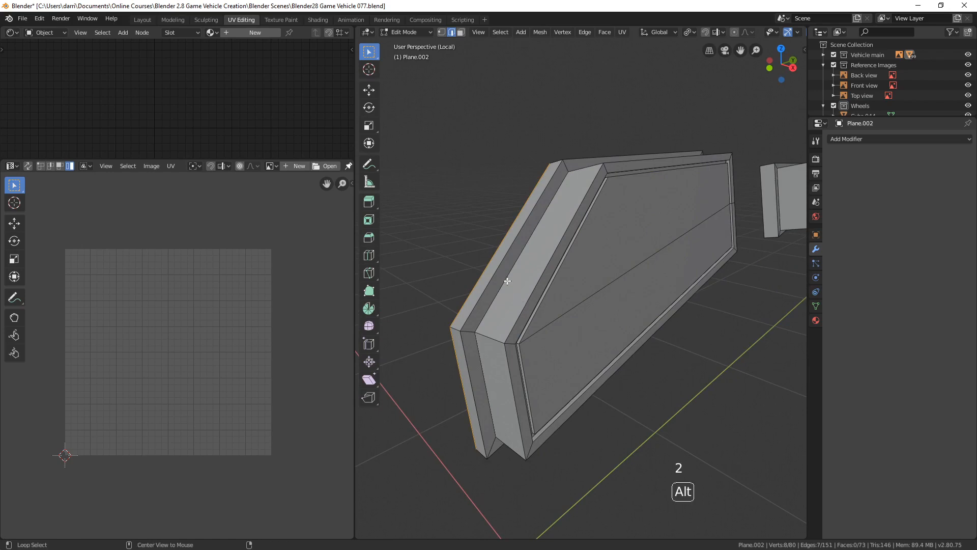
left_click(505, 280, "alt")
middle_click_drag(633, 380, 545, 341)
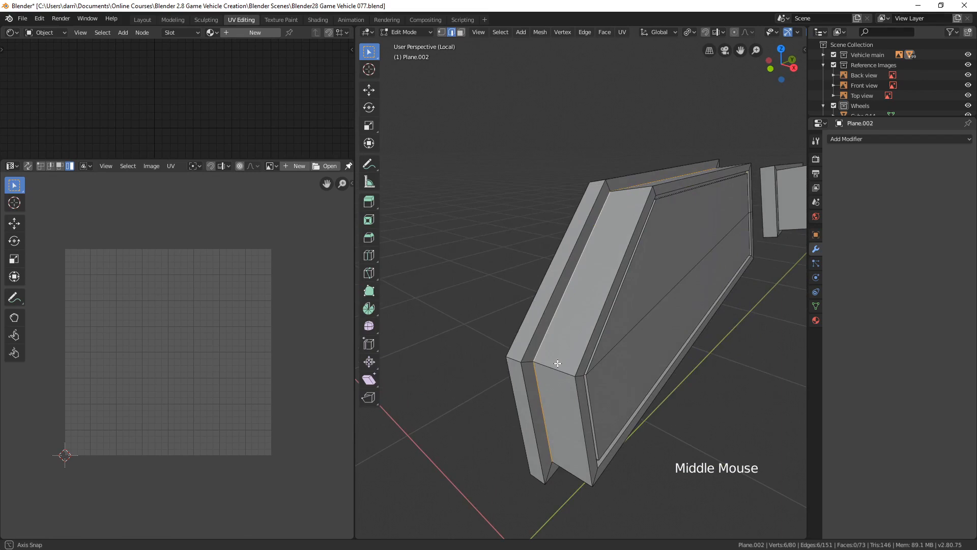
key("ctrl+e")
left_click(533, 341)
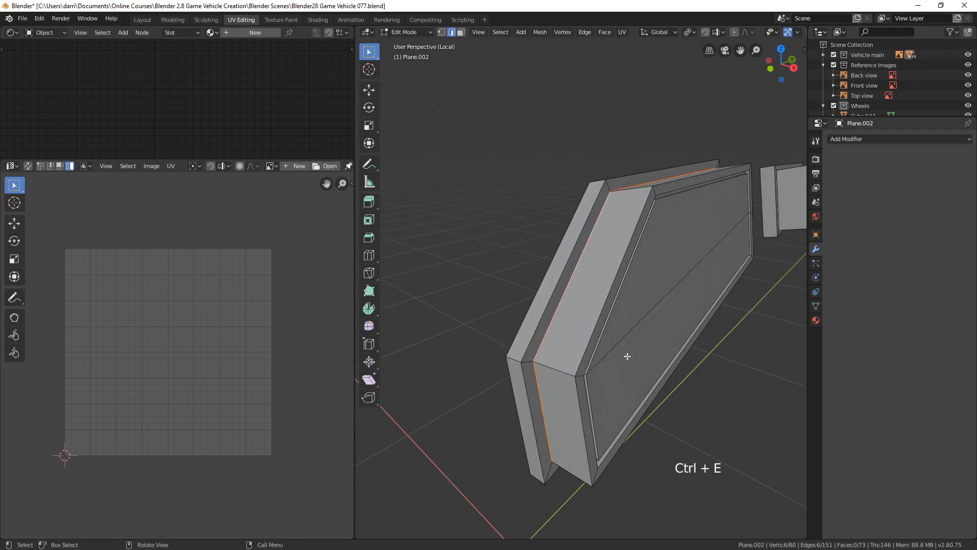
key("alt+a")
- Mark seams on the short rim edges at the flange's upper and lower corners on the slanted front side
middle_click_drag(639, 357, 632, 375)
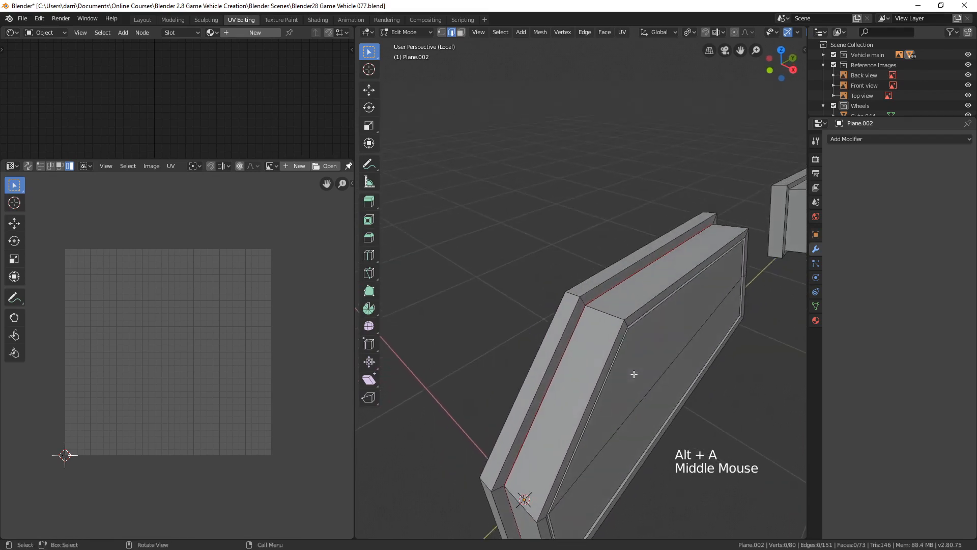
left_click(584, 338)
key("ctrl+e")
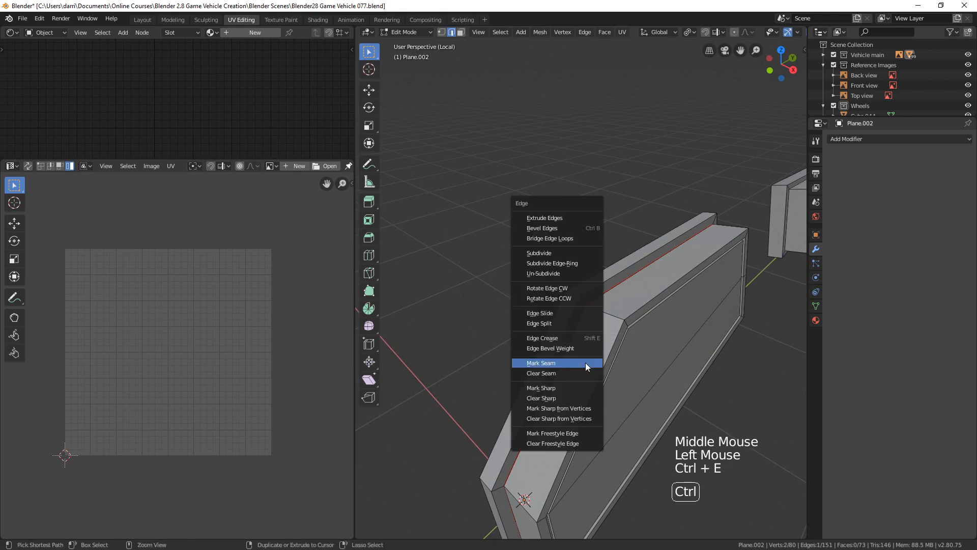
left_click(569, 362)
mouse_move(569, 362)
middle_mouse_down()
mouse_move(606, 393)
mouse_move(565, 380)
middle_mouse_up()
left_click(564, 379)
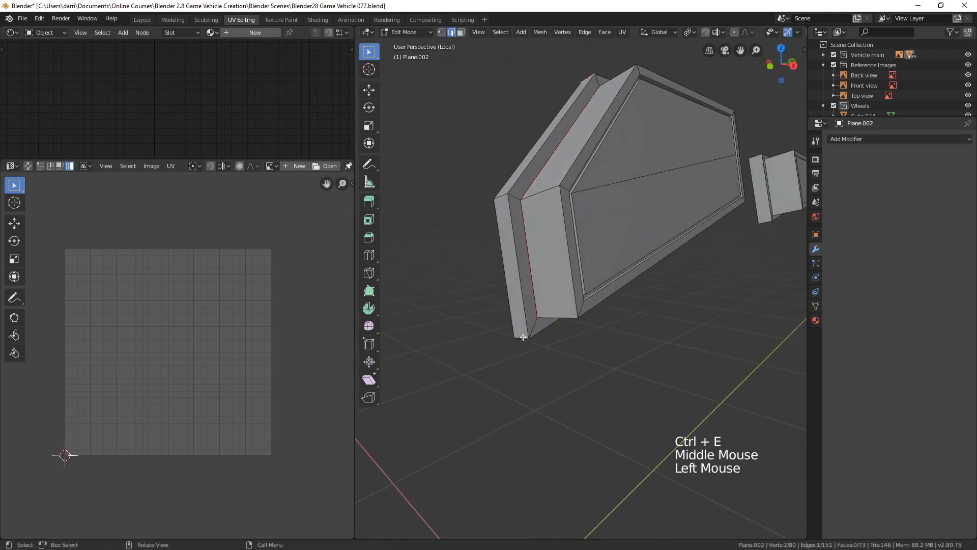
key("ctrl+e")
left_click(587, 380)
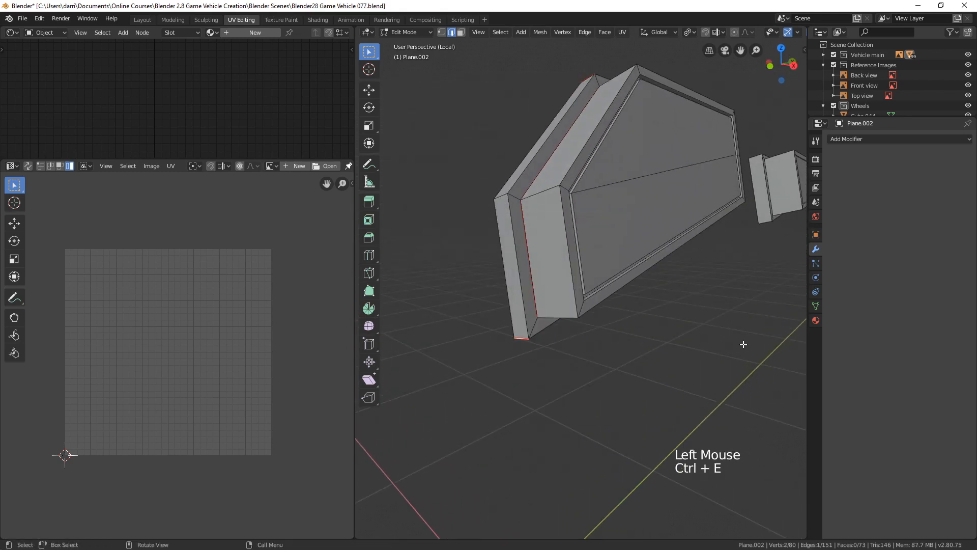
- Mark seams on the short rim edges at the flange's upper and lower corners on the straight rear side
middle_click_drag(742, 343, 617, 375)
scroll(573, 338, "up", 2)
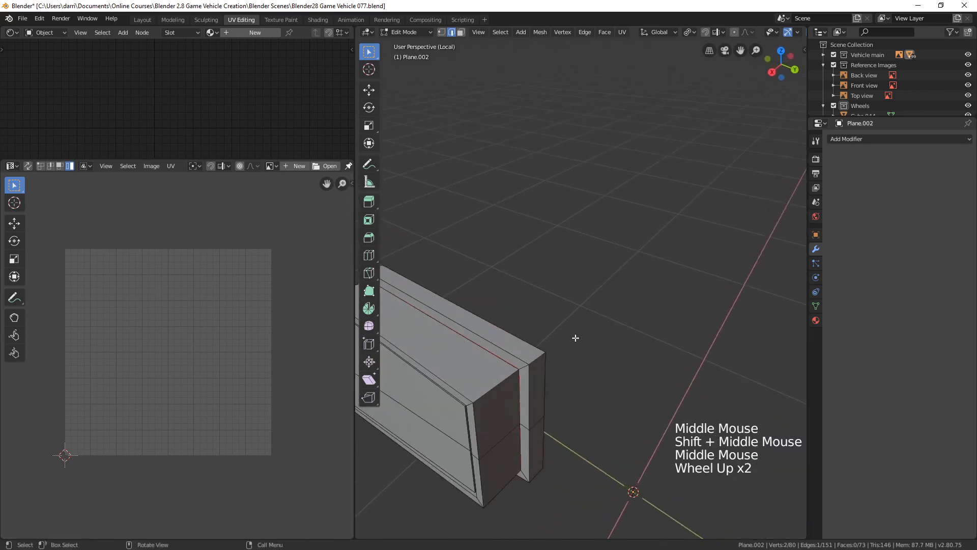
left_click(561, 361)
key("ctrl+e")
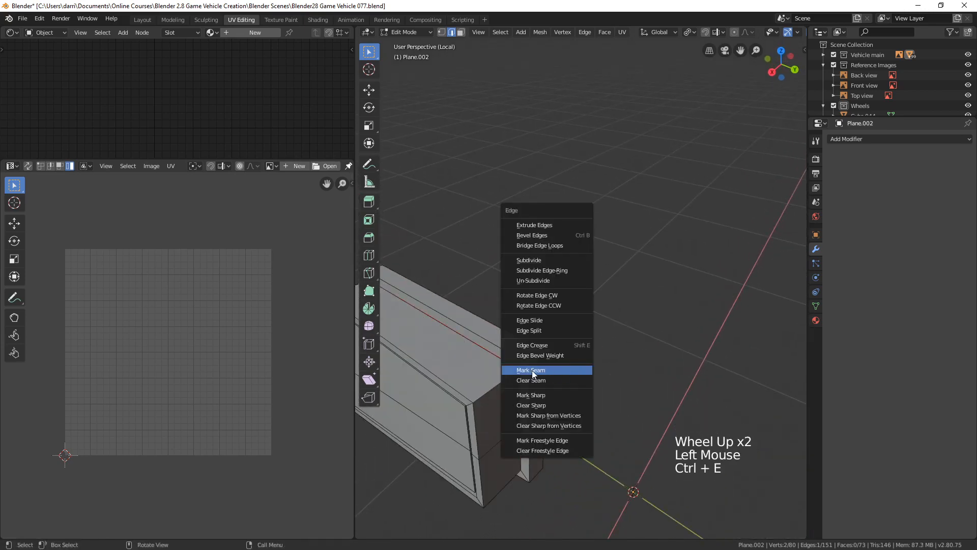
left_click(532, 370)
middle_click_drag(606, 398, 583, 395)
left_click(544, 426)
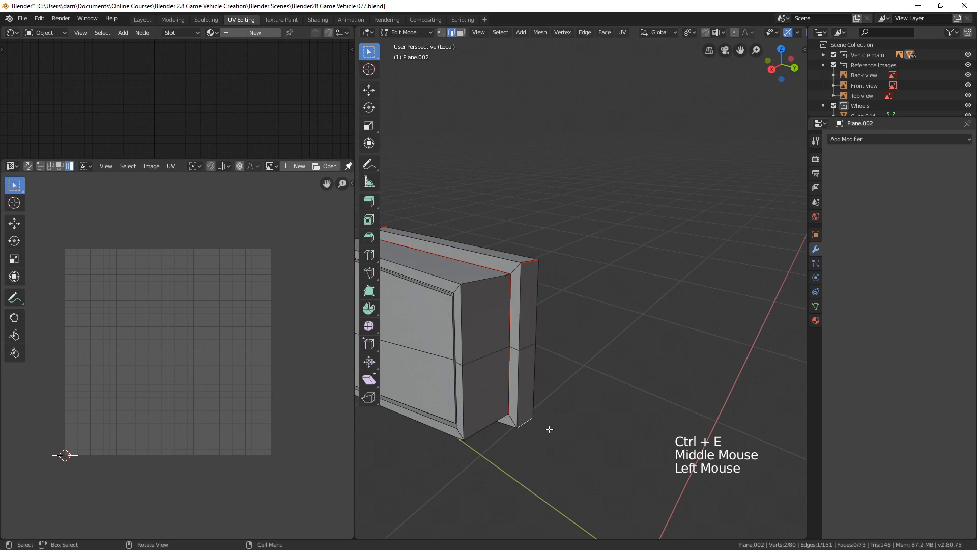
key("ctrl+e")
left_click(548, 430)
- Mark a seam on the edge loop bordering the inset pane on the window's front face, then clear the selection
scroll(517, 418, "down", 2)
middle_click_drag(517, 418, 659, 366)
scroll(586, 407, "up", 3)
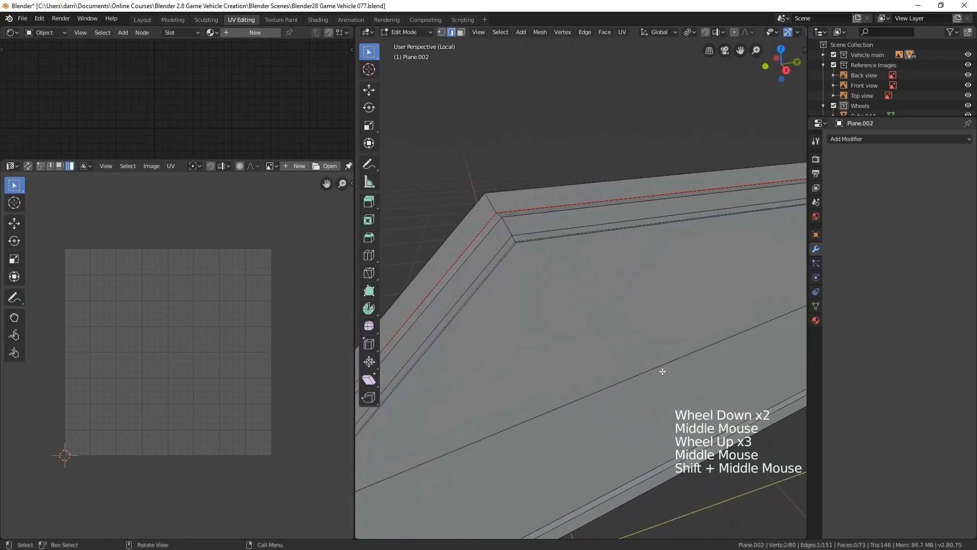
mouse_move(621, 290)
middle_mouse_down()
mouse_move(632, 299)
mouse_move(616, 290)
mouse_move(613, 299)
middle_mouse_up()
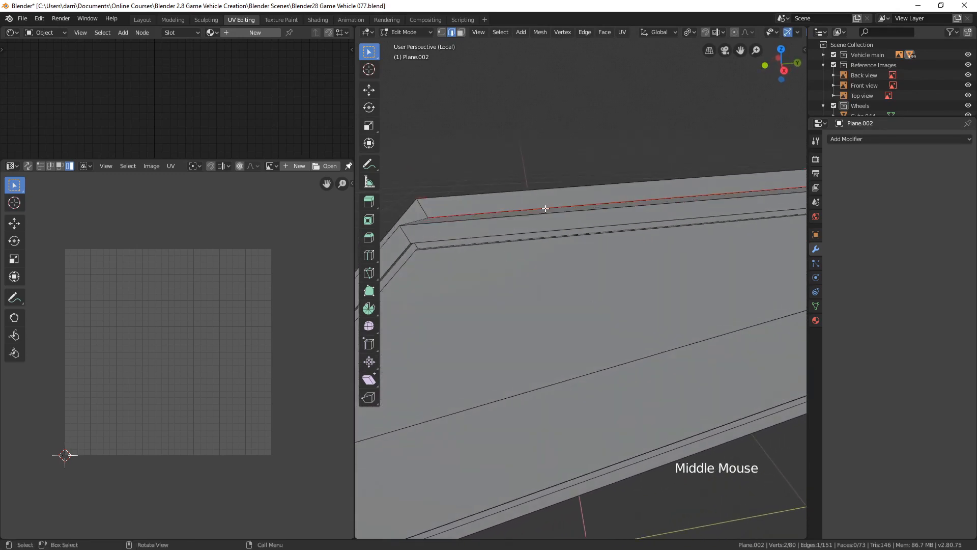
mouse_move(545, 207)
middle_mouse_down()
mouse_move(621, 251)
mouse_move(571, 255)
mouse_move(639, 276)
mouse_move(606, 285)
mouse_move(624, 288)
mouse_move(542, 279)
mouse_move(639, 285)
mouse_move(619, 293)
middle_mouse_up()
key("2")
left_click(570, 256, "alt")
scroll(622, 264, "down", 4)
scroll(637, 268, "up", 1)
key("z")
left_click(566, 272)
scroll(585, 279, "up", 2)
scroll(543, 279, "up", 1, "shift")
middle_click_drag(589, 220, 575, 266)
key("ctrl+e")
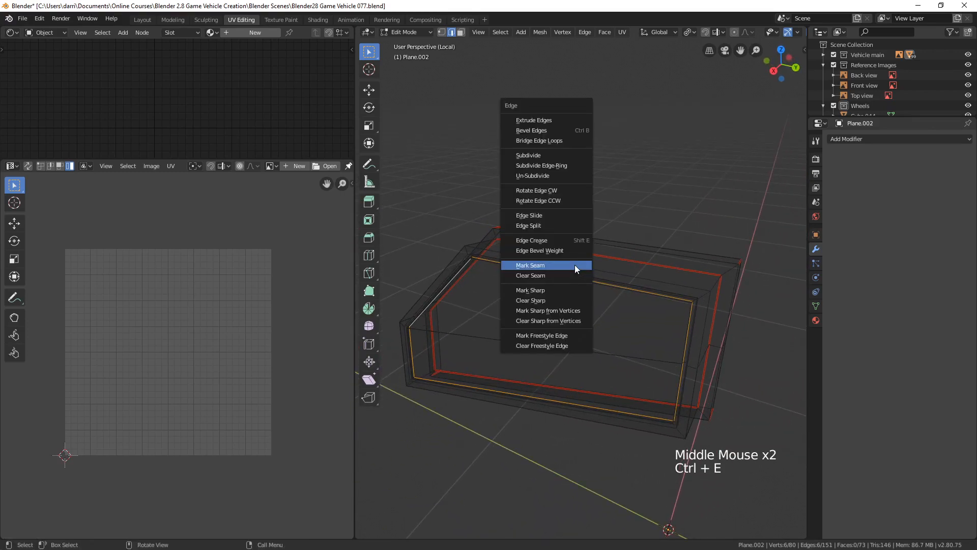
left_click(575, 265)
key("alt+a")
- Mark seams on the four short depth edges at the front window's raised block corners, then clear the selection
middle_click_drag(616, 331, 569, 340)
left_click(617, 261)
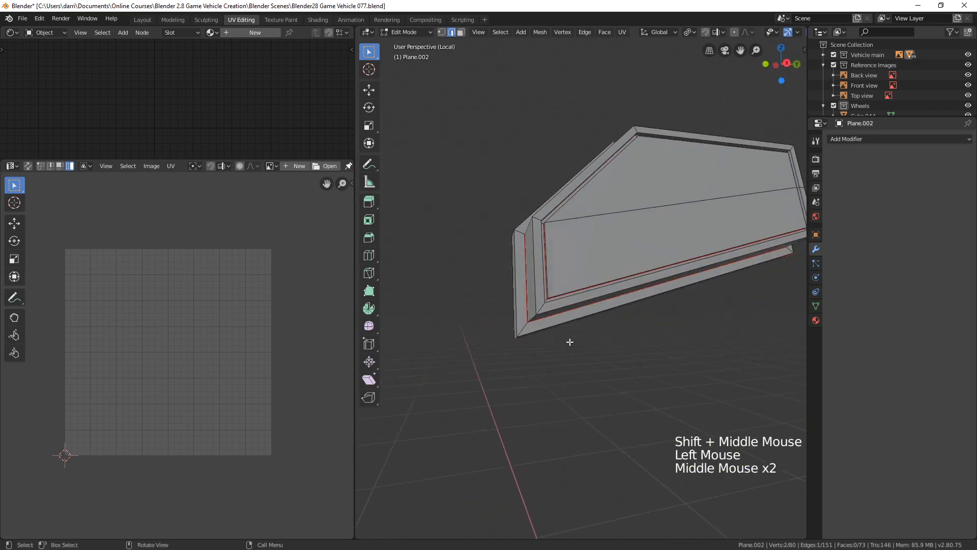
left_click(531, 316, "shift")
middle_click_drag(687, 356, 604, 337)
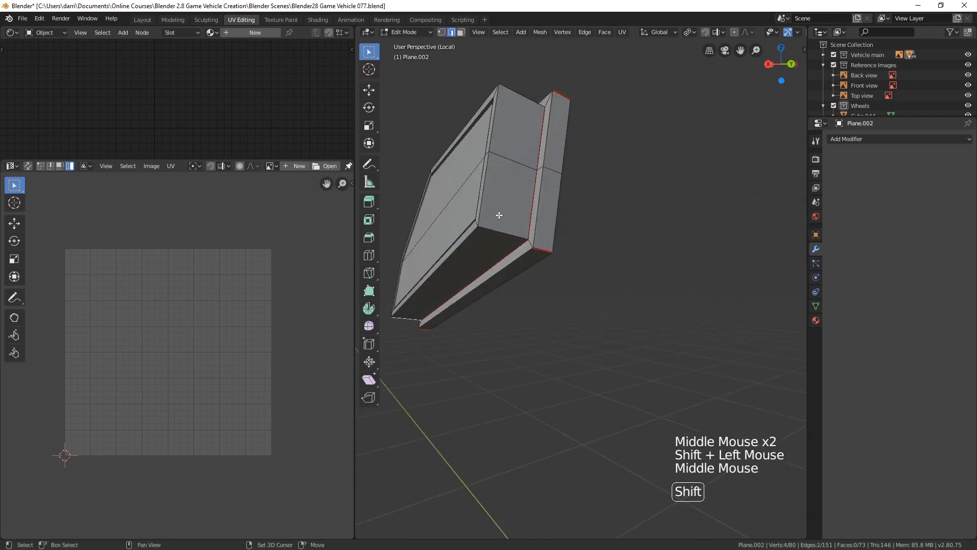
left_click(511, 195, "shift")
left_click(514, 96, "shift")
middle_click_drag(514, 96, 541, 230)
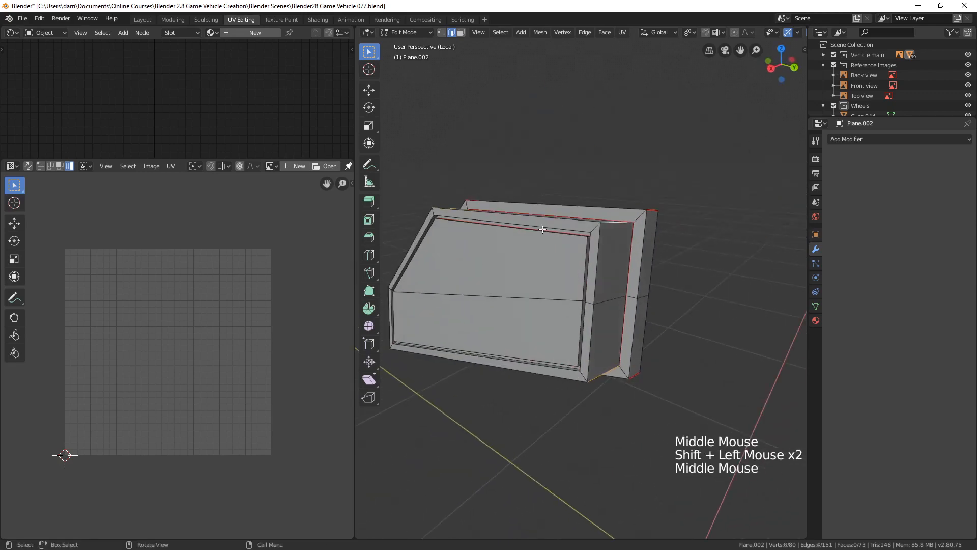
key("ctrl+e")
left_click(526, 228)
key("alt+a")
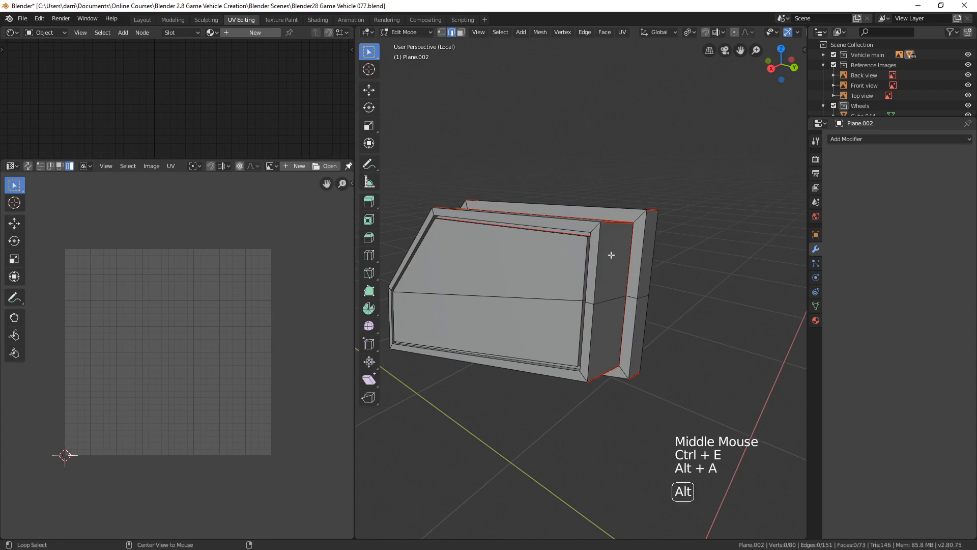
- Select all linked geometry of the front window and unwrap it
scroll(613, 269, "down", 2)
middle_click_drag(612, 270, 642, 292)
middle_click_drag(642, 293, 615, 286, "shift")
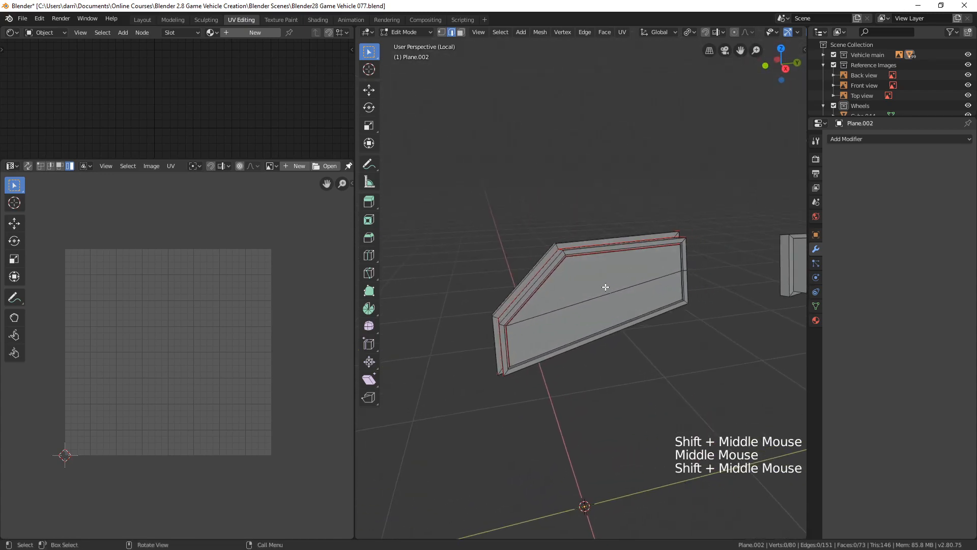
key("l")
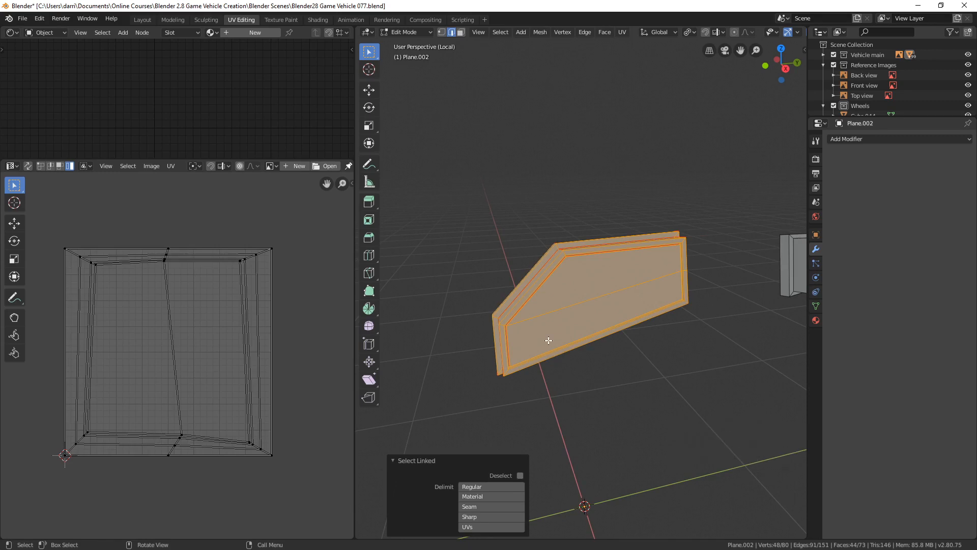
key("u")
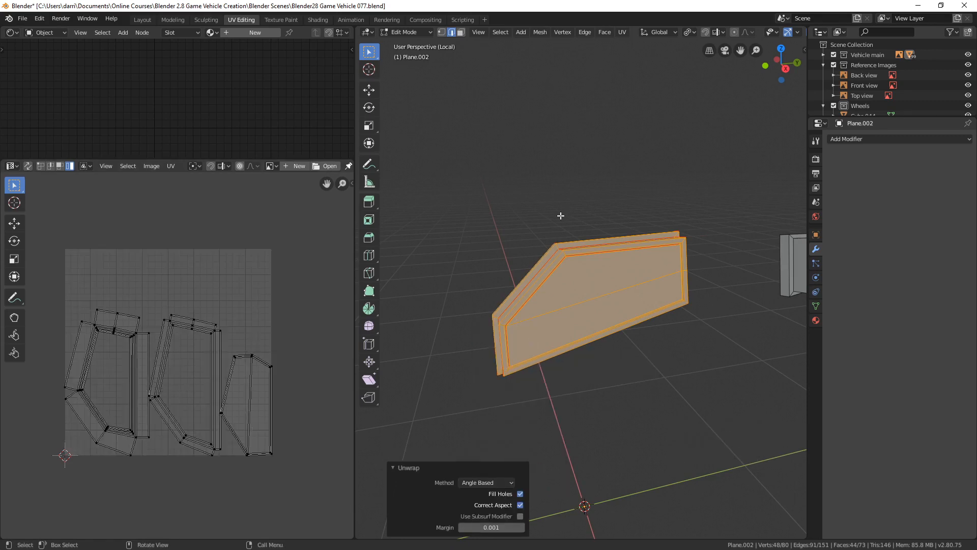
- Assign the "uv test pattern" material, show it in the viewport with material preview shading, and clear the selection
left_click(213, 33)
left_click(244, 48)
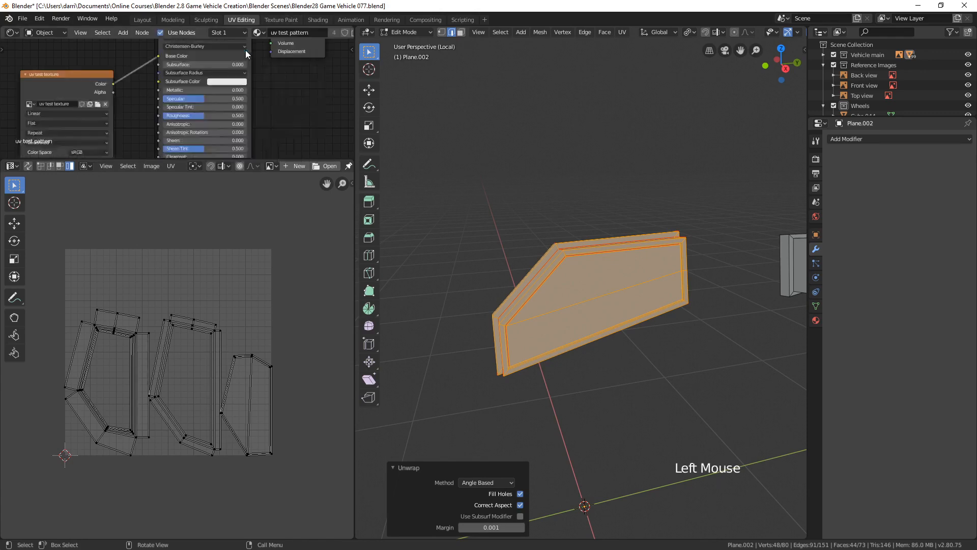
middle_click_drag(776, 36, 580, 34)
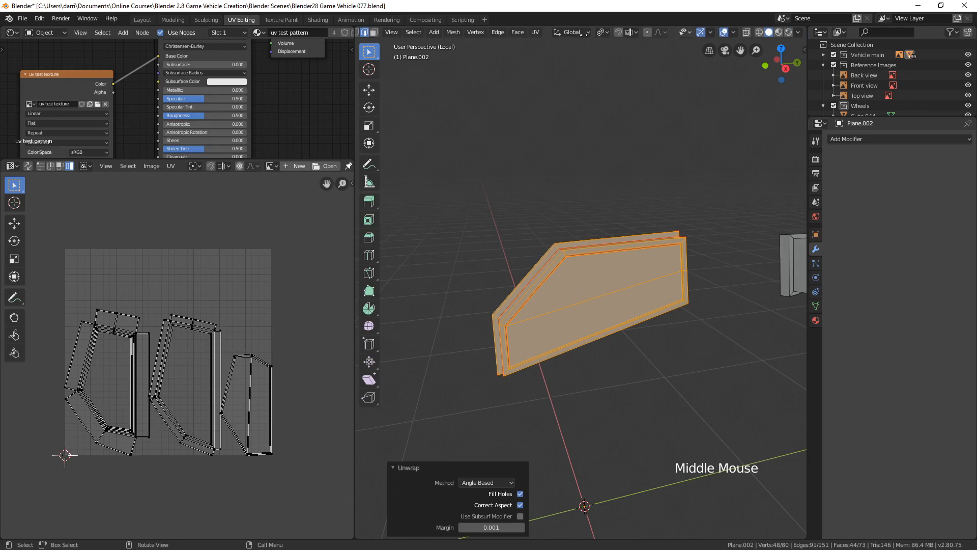
left_click(778, 32)
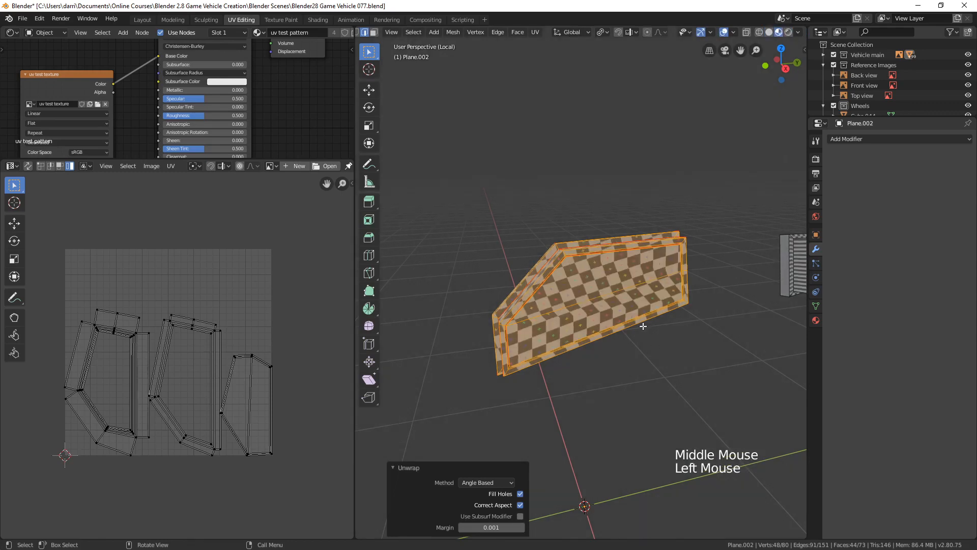
key("alt+a")
- Mark seams on the pane recess's two short corner edges at the window's slanted front end
scroll(643, 326, "up", 2)
middle_click_drag(643, 326, 610, 318)
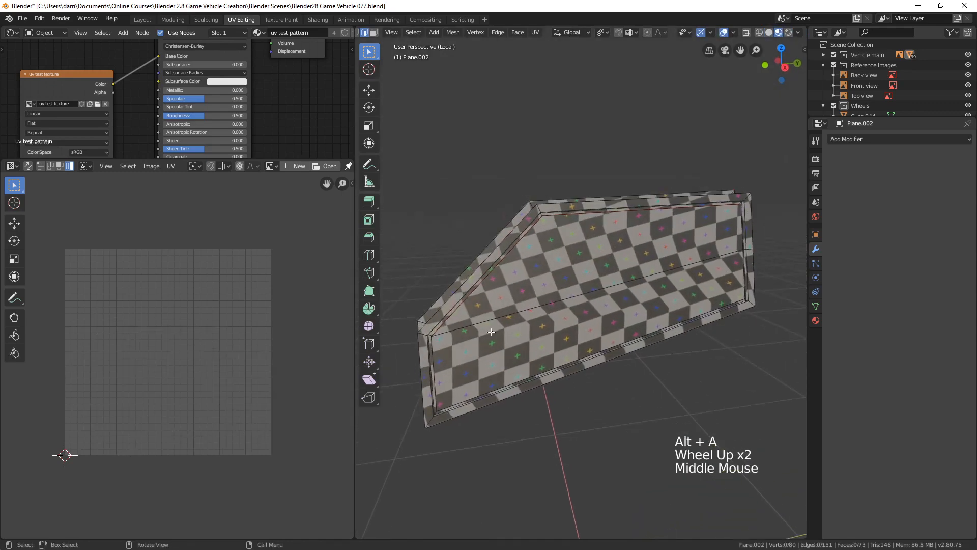
middle_click_drag(491, 331, 529, 336)
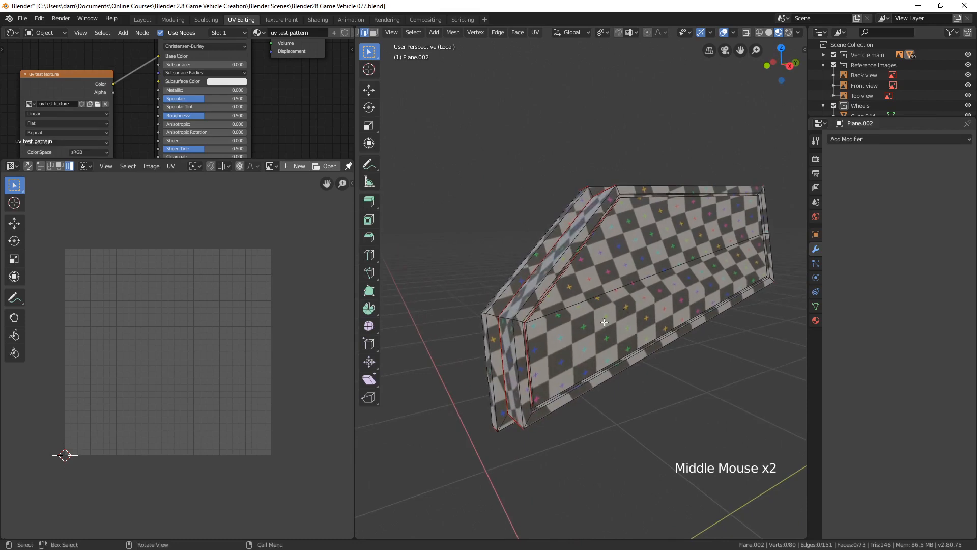
scroll(604, 321, "up", 1)
scroll(700, 289, "down", 1)
middle_click_drag(649, 303, 677, 333)
scroll(631, 303, "up", 2)
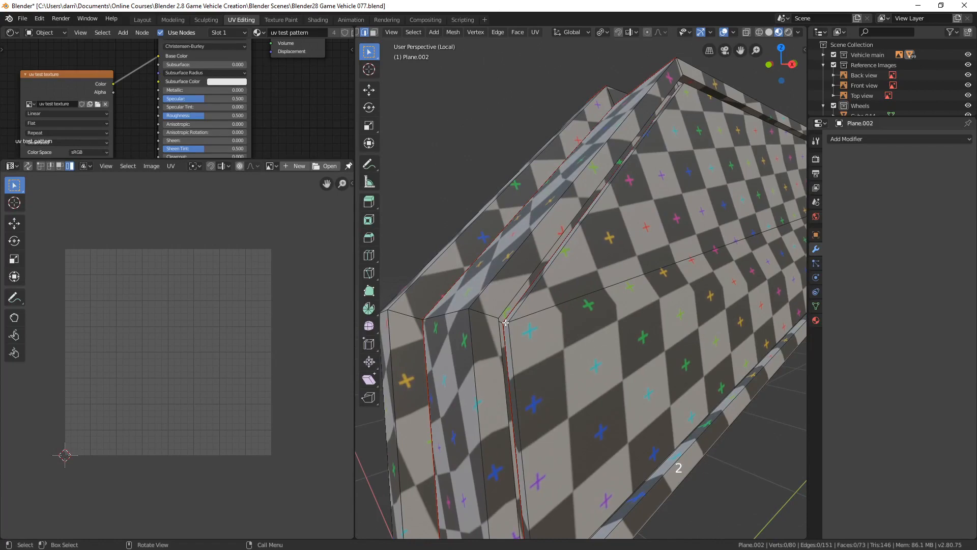
middle_click_drag(578, 376, 564, 316)
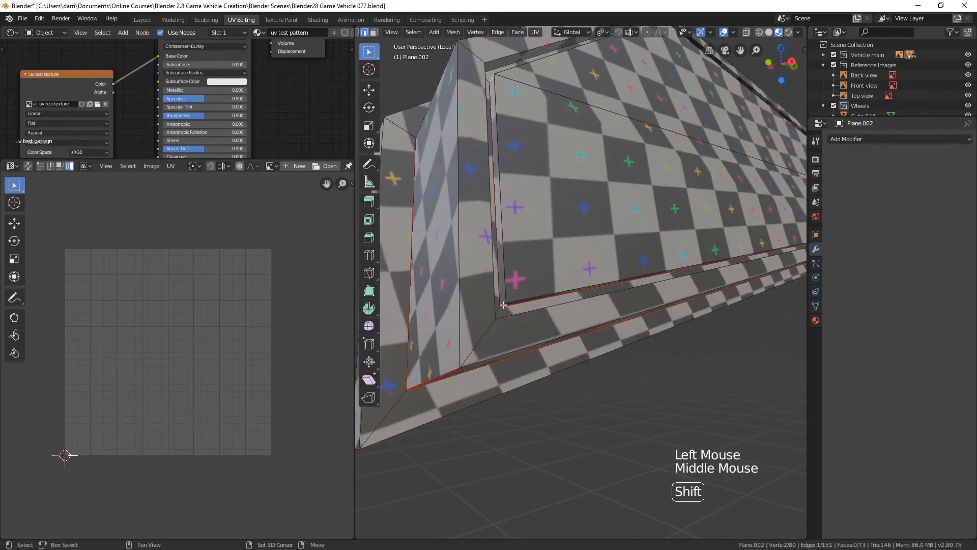
left_click(564, 316, "shift")
key("ctrl+e")
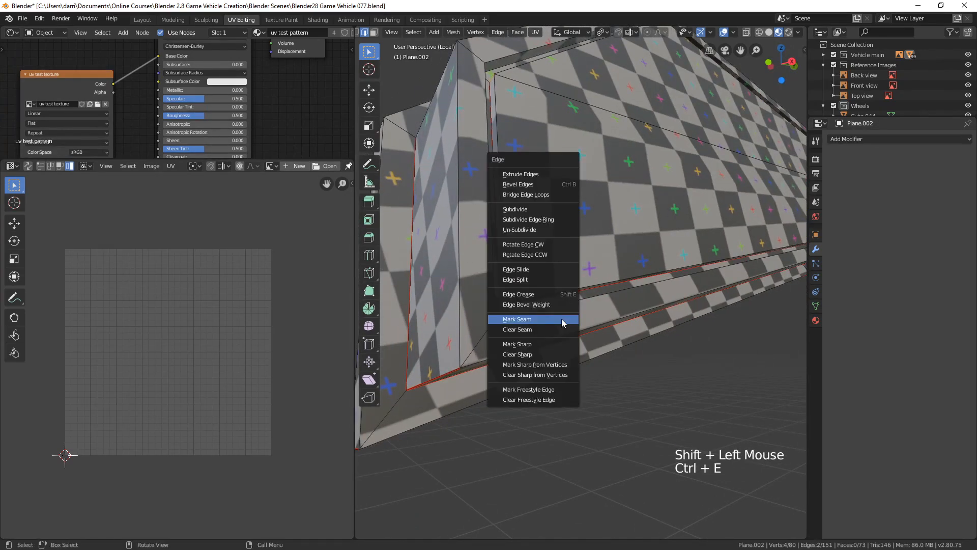
left_click(561, 318)
- Mark seams on the pane recess's short upper and lower corner edges at the straight rear end, then clear the selection
mouse_move(561, 318)
middle_mouse_down()
mouse_move(614, 297)
mouse_move(530, 294)
mouse_move(532, 277)
mouse_move(579, 324)
middle_mouse_up()
scroll(529, 295, "up", 3)
left_click(530, 262)
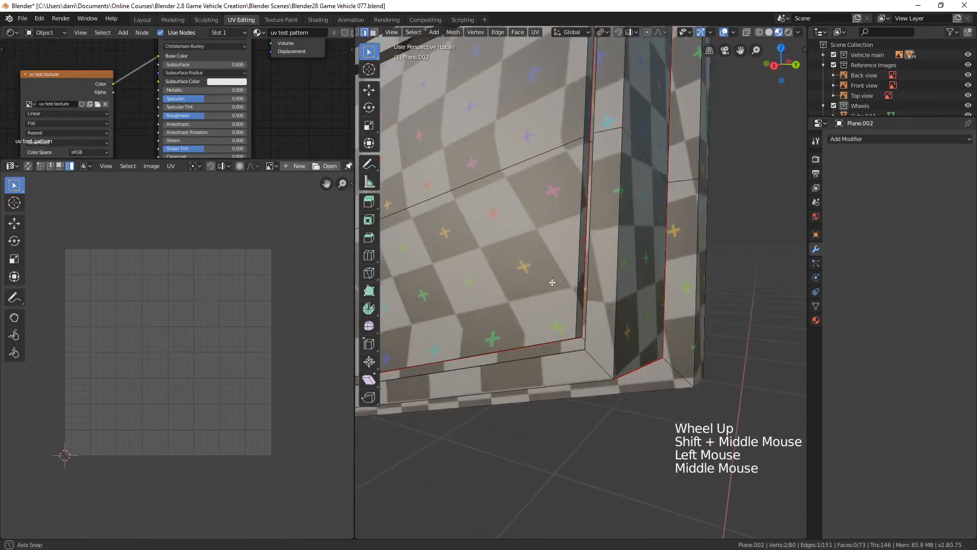
left_click(579, 330, "shift")
key("ctrl+z")
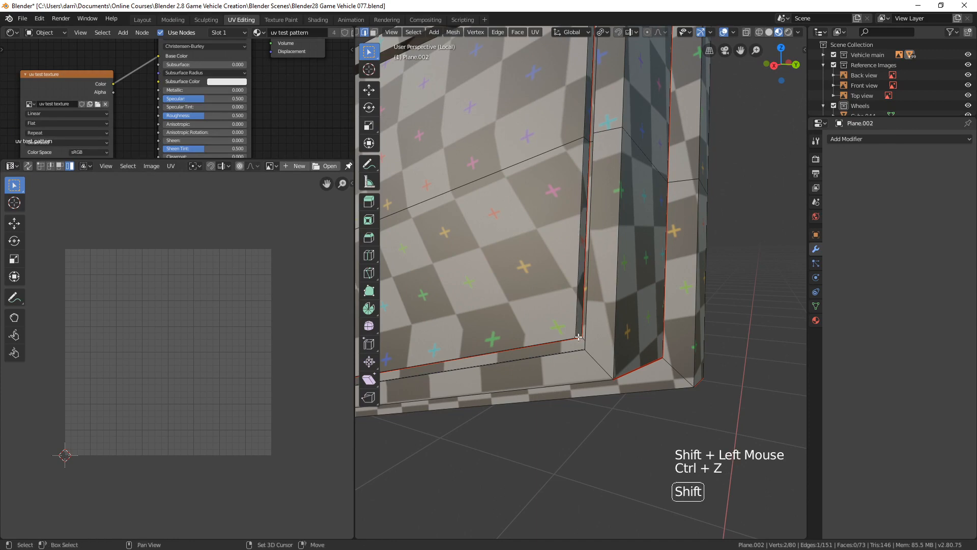
left_click(579, 336, "shift")
key("ctrl+e")
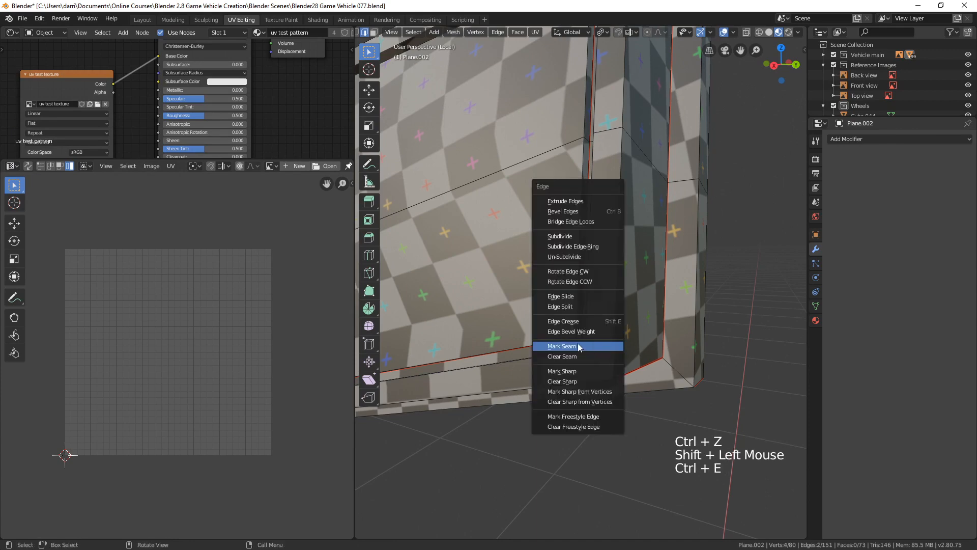
left_click(605, 347)
key("alt+a")
- Select the front window's linked geometry, trying the Seam delimit and switching it off so the whole window is selected
scroll(590, 343, "down", 4)
middle_click_drag(591, 343, 613, 307)
scroll(614, 306, "up", 1)
scroll(614, 305, "down", 1)
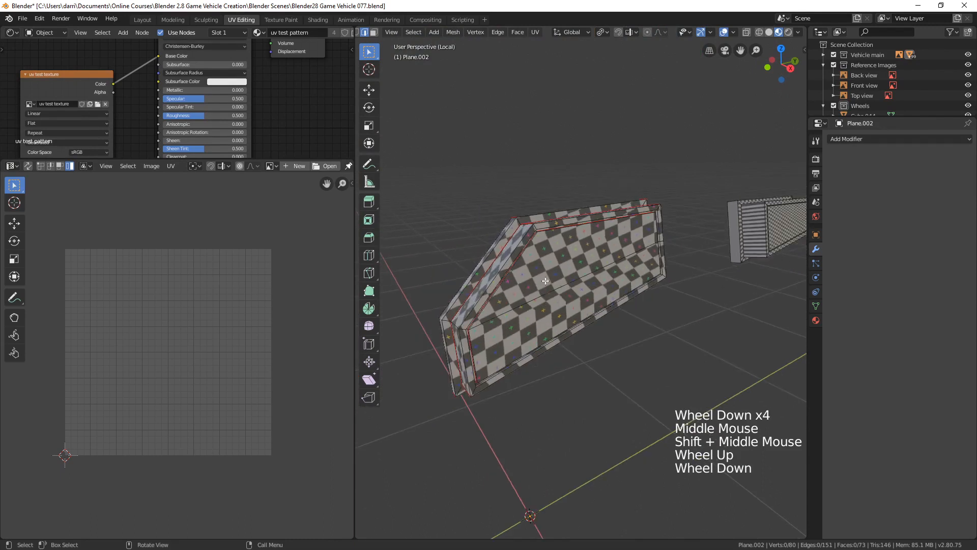
key("l")
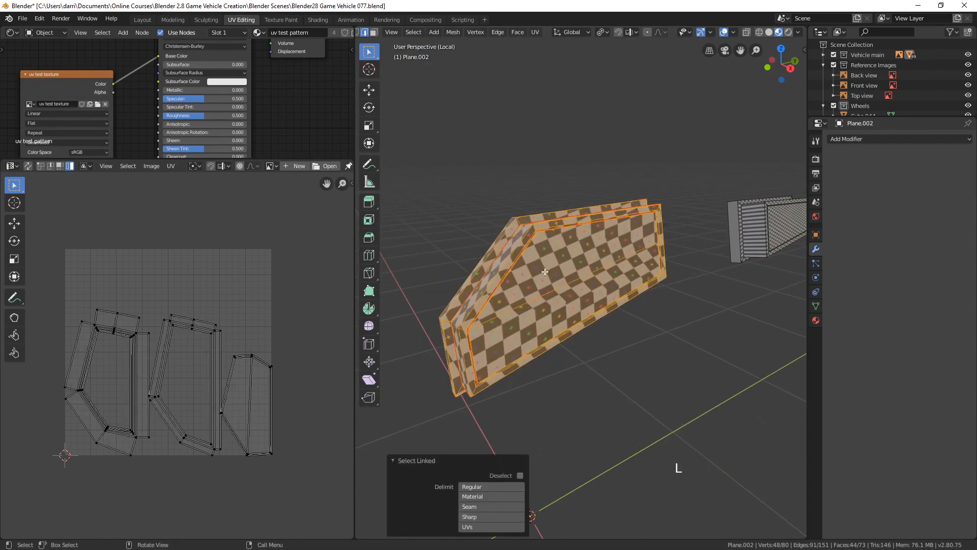
left_click(489, 506)
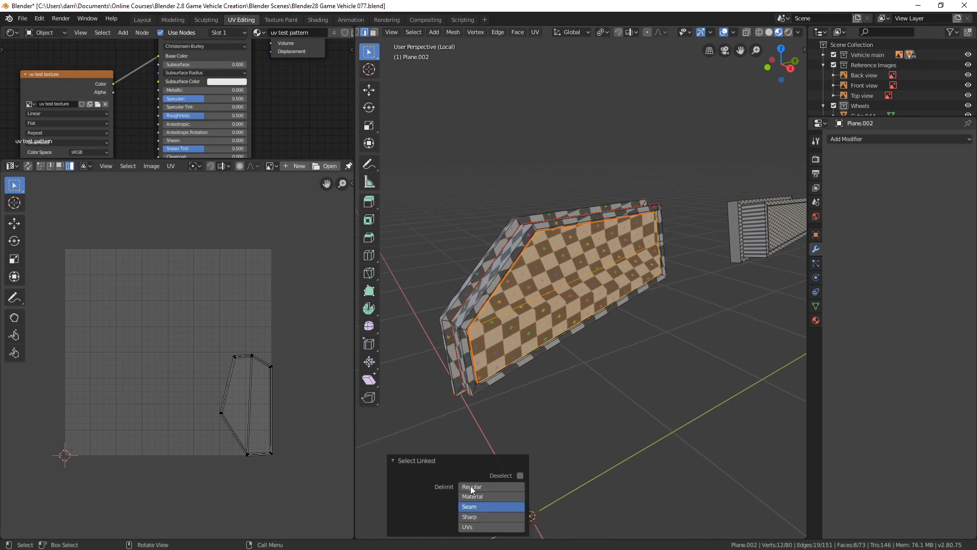
mouse_move(549, 305)
middle_mouse_down()
mouse_move(560, 296)
mouse_move(552, 311)
middle_mouse_up()
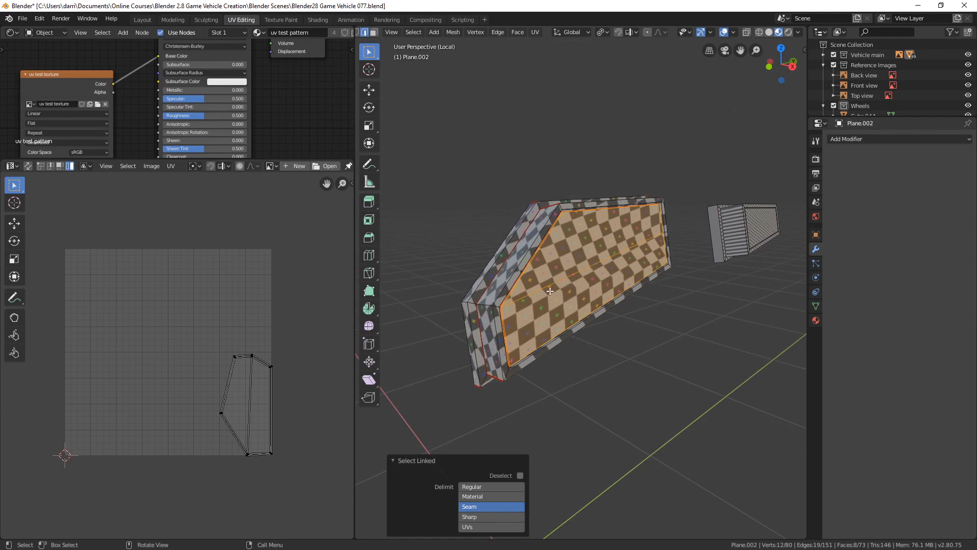
left_click(502, 506, "shift")
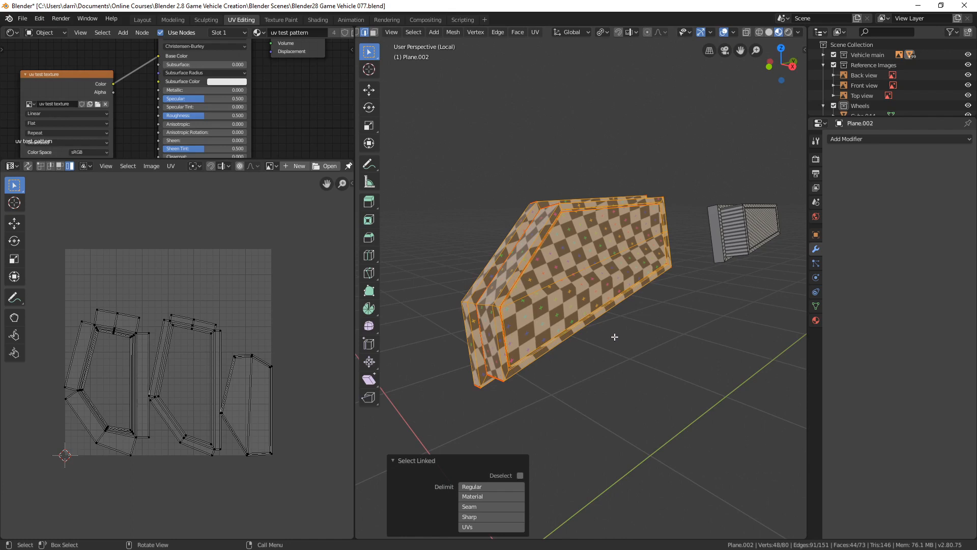
- Unwrap the whole front window again using the added recess seams
middle_click_drag(614, 336, 613, 335)
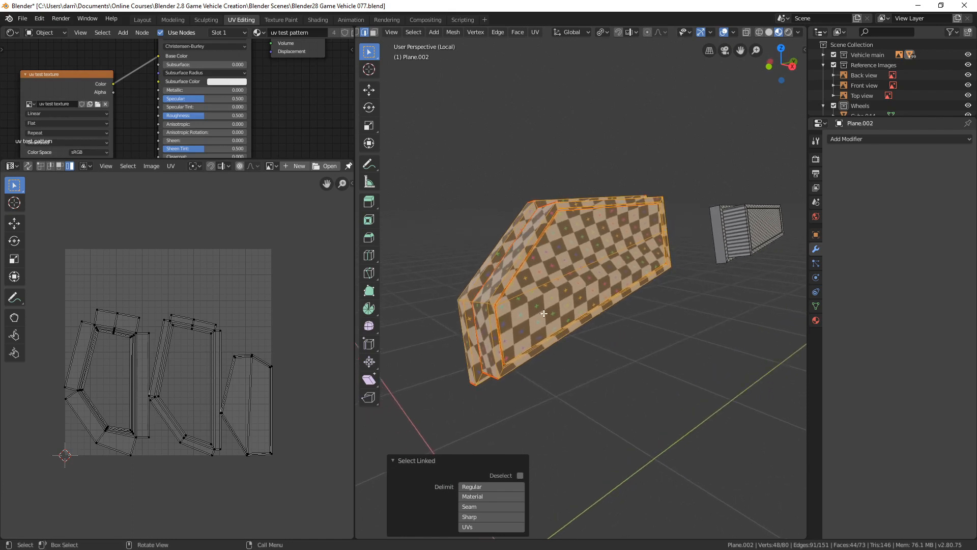
key("u")
left_click(543, 313)
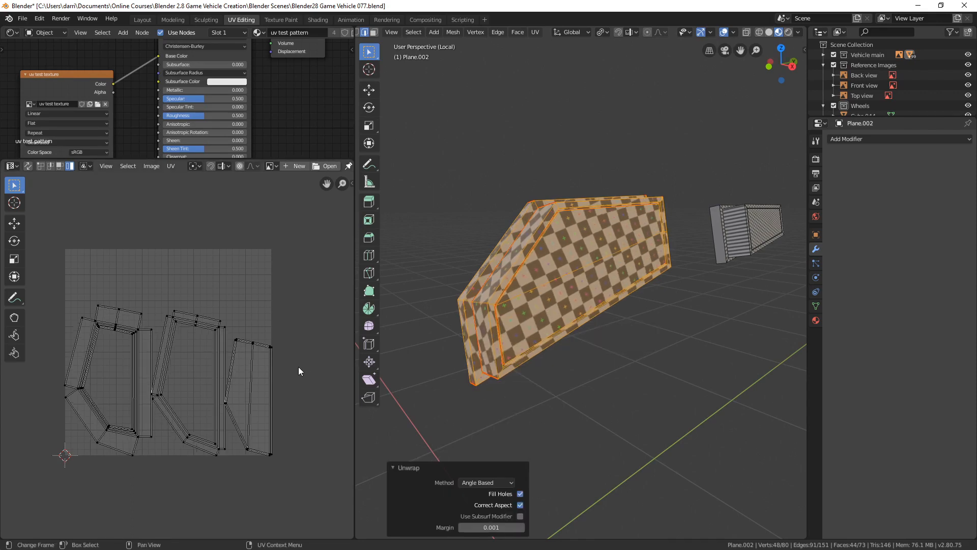
- Examine the front window's UV islands up close and check the test pattern on its surface for stretching
scroll(299, 367, "up", 2)
scroll(246, 337, "up", 7)
middle_click_drag(298, 366, 241, 264, "shift")
scroll(241, 285, "down", 5)
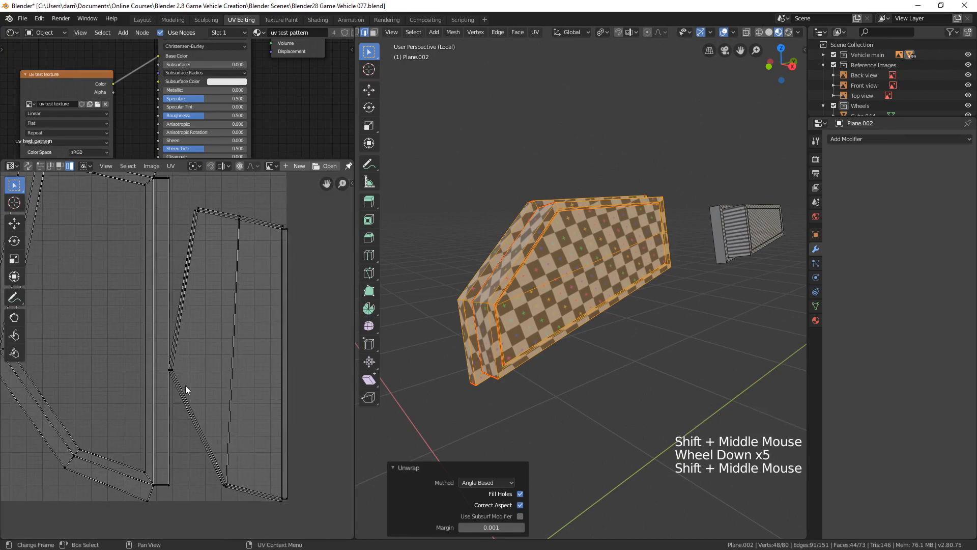
scroll(204, 436, "up", 4)
middle_click_drag(203, 436, 206, 392, "shift")
scroll(233, 462, "up", 1, "shift")
middle_click_drag(233, 462, 176, 396, "shift")
middle_click_drag(263, 415, 244, 471, "shift")
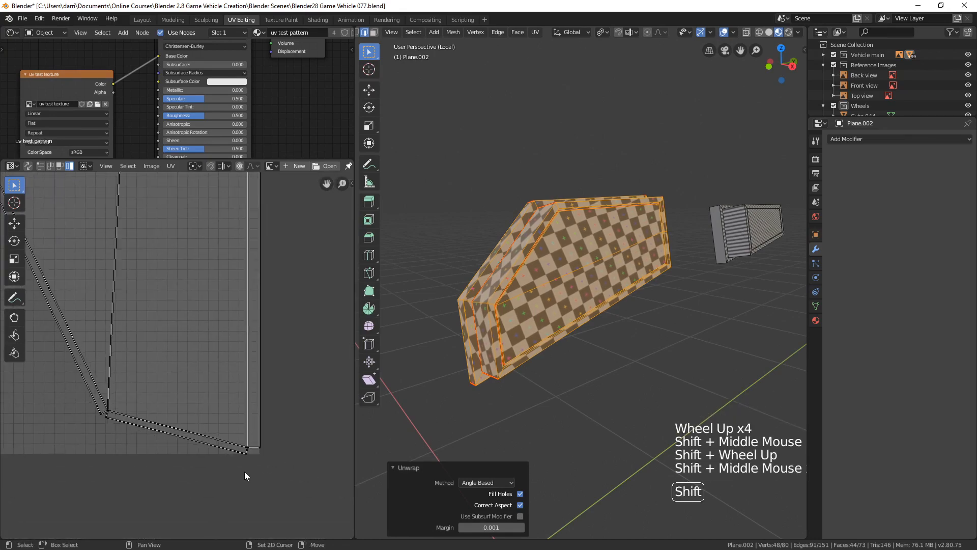
scroll(250, 451, "down", 6)
middle_click_drag(243, 359, 346, 386, "shift")
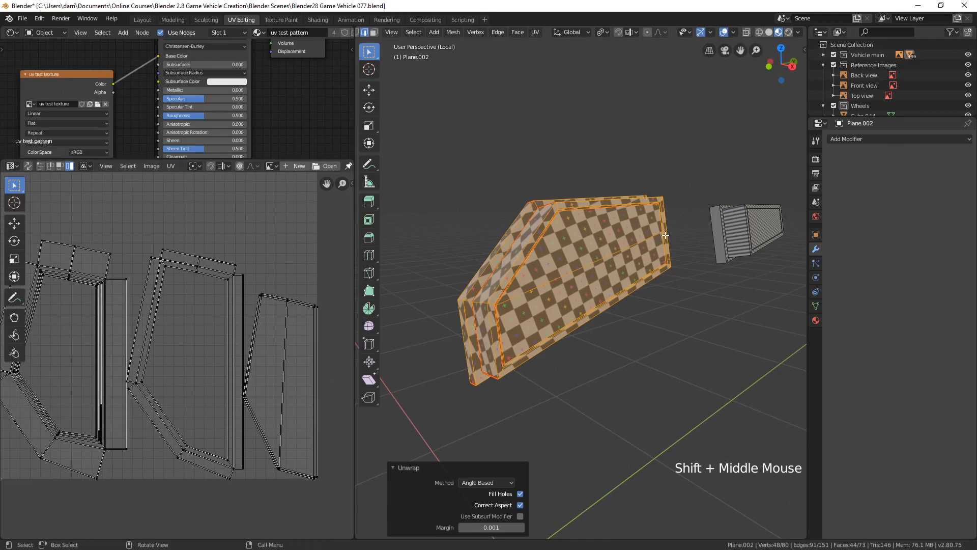
middle_click_drag(675, 260, 655, 265)
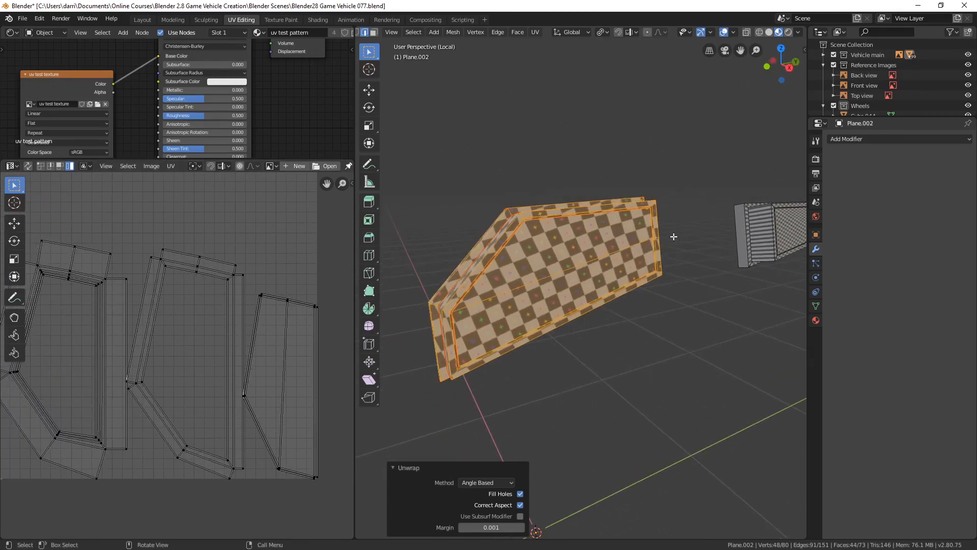
middle_click_drag(556, 327, 519, 346)
scroll(285, 360, "down", 3)
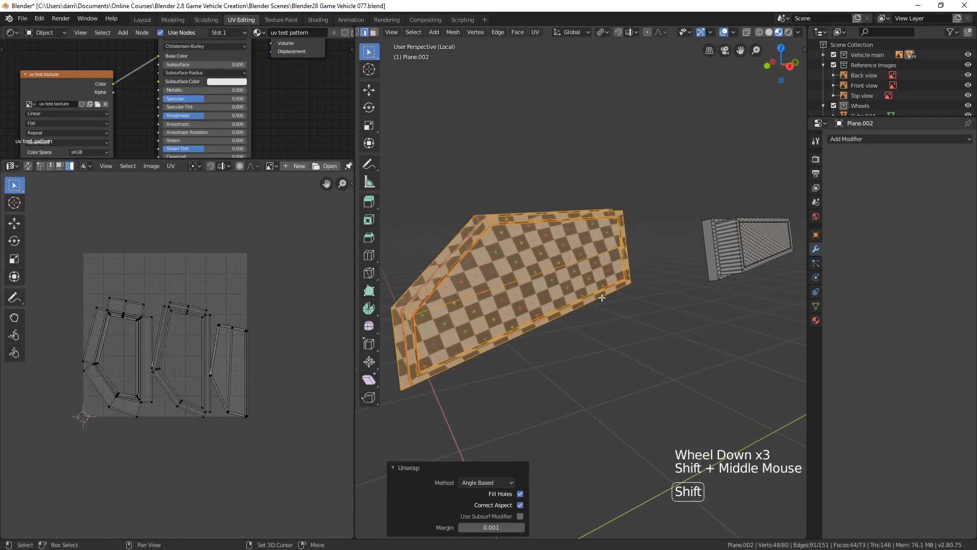
- Return the viewport to solid shading, frame the smaller rear window, and clear the selection
left_click(768, 34)
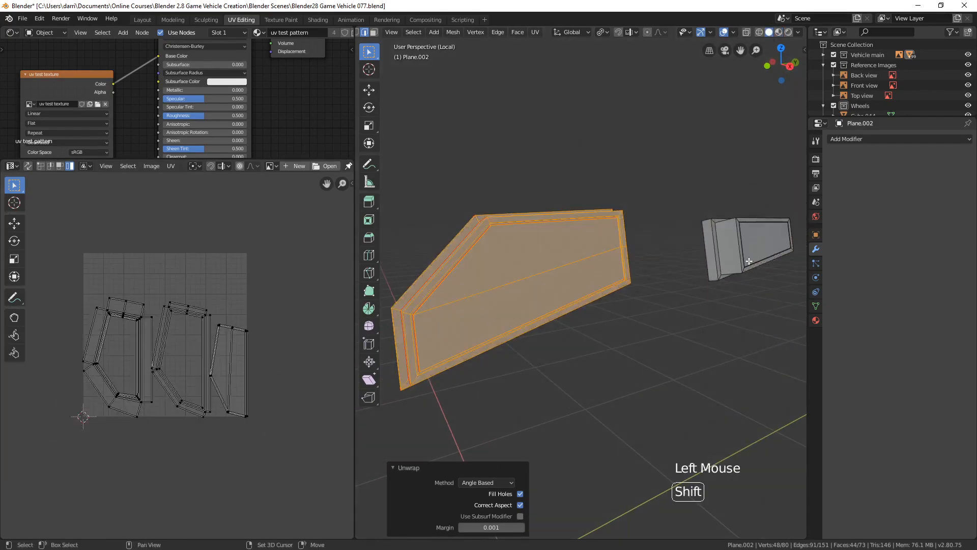
middle_click_drag(751, 261, 636, 260, "shift")
scroll(700, 253, "up", 3)
middle_click_drag(700, 253, 579, 272, "shift")
key("l")
key("KP_Decimal")
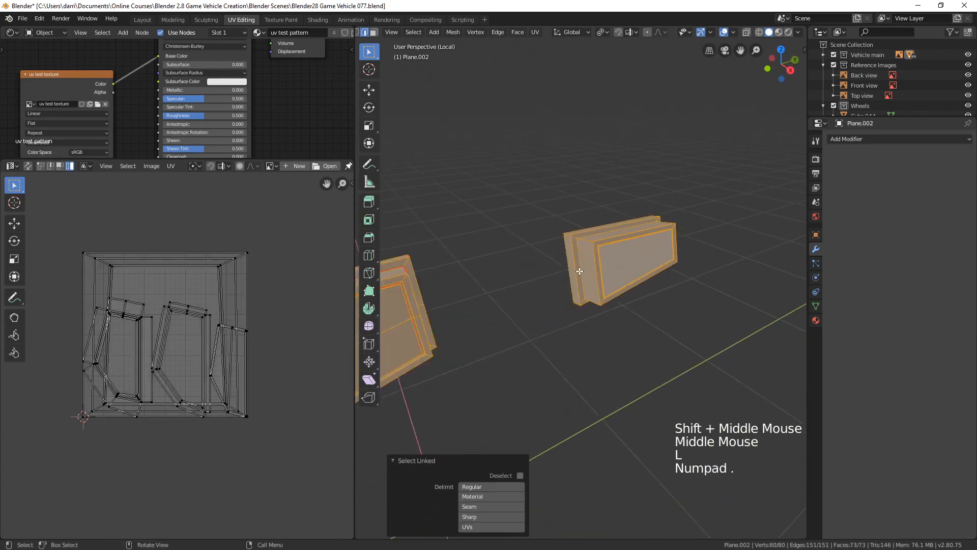
key("alt+a")
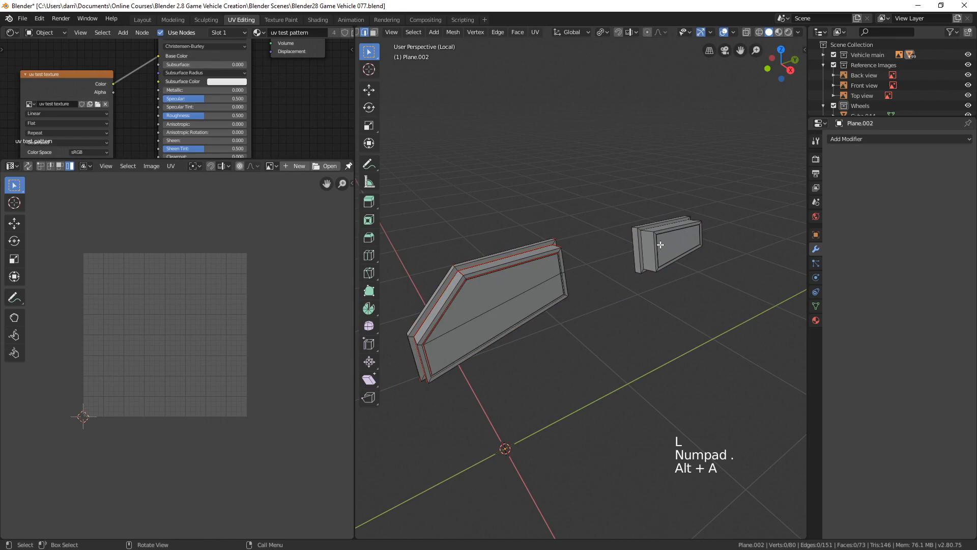
key("l")
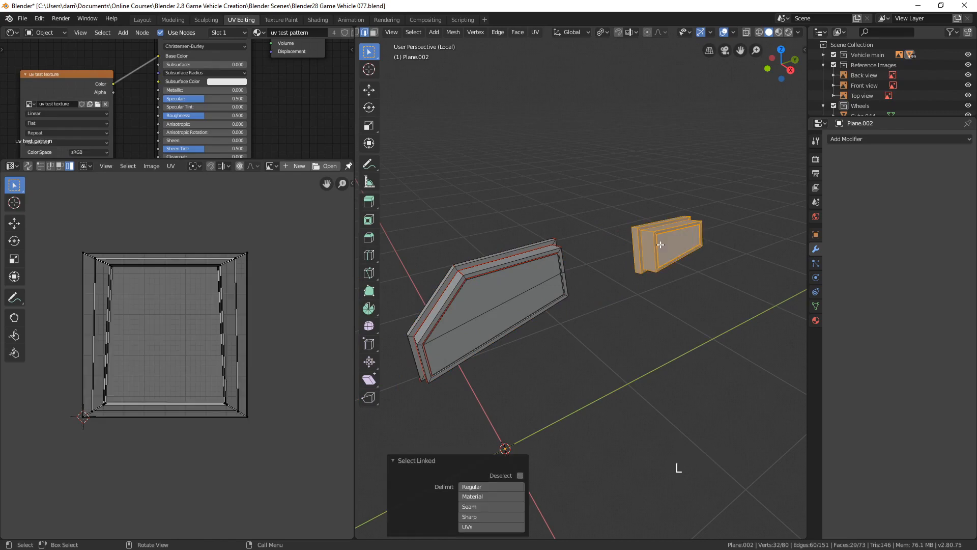
key("KP_Decimal")
key("alt+a")
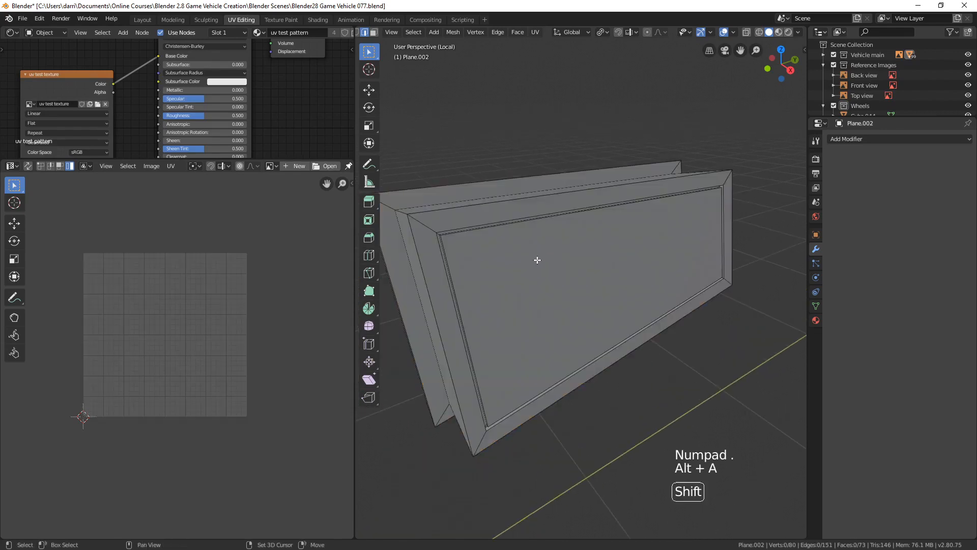
- Mark the edge loop around the back of the rear window's thick frame block, beside the groove, as a seam
middle_click_drag(537, 260, 597, 258, "shift")
left_click(521, 213, "alt")
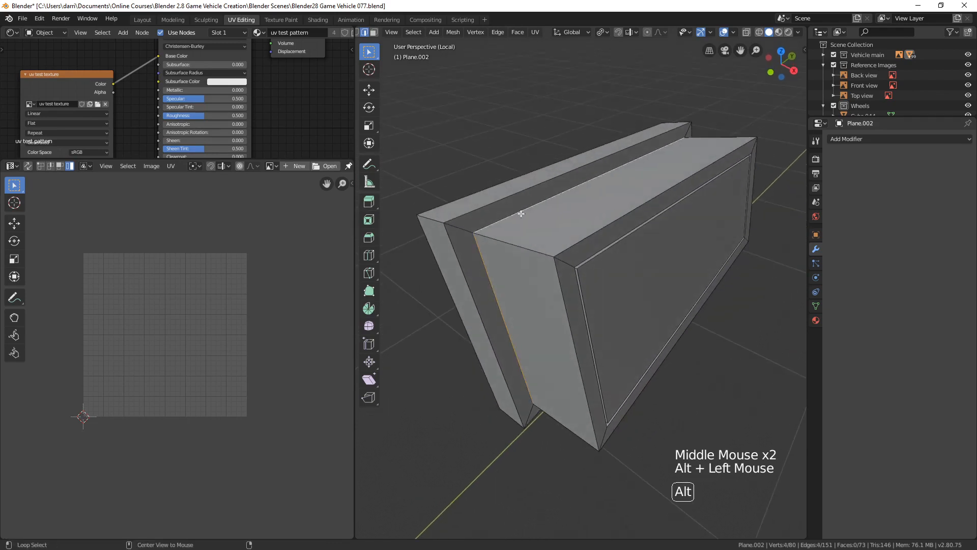
key("ctrl+e")
left_click(559, 257)
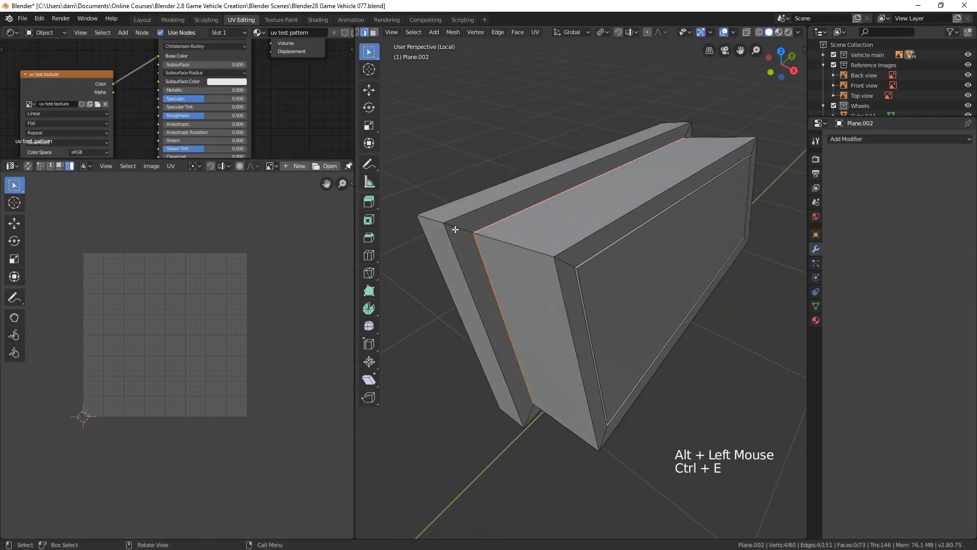
- Mark the four short corner edges across the thin rear flange of the rear window as seams and clear the selection
left_click(431, 220)
middle_click_drag(432, 219, 646, 307)
left_click(502, 398, "shift")
left_click(713, 165, "shift")
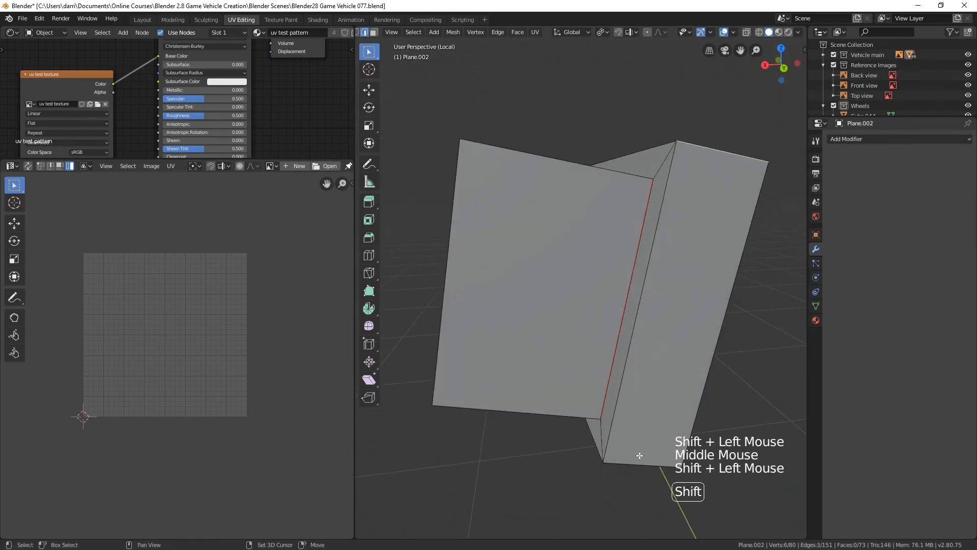
left_click(639, 456, "shift")
key("ctrl+e")
left_click(653, 333)
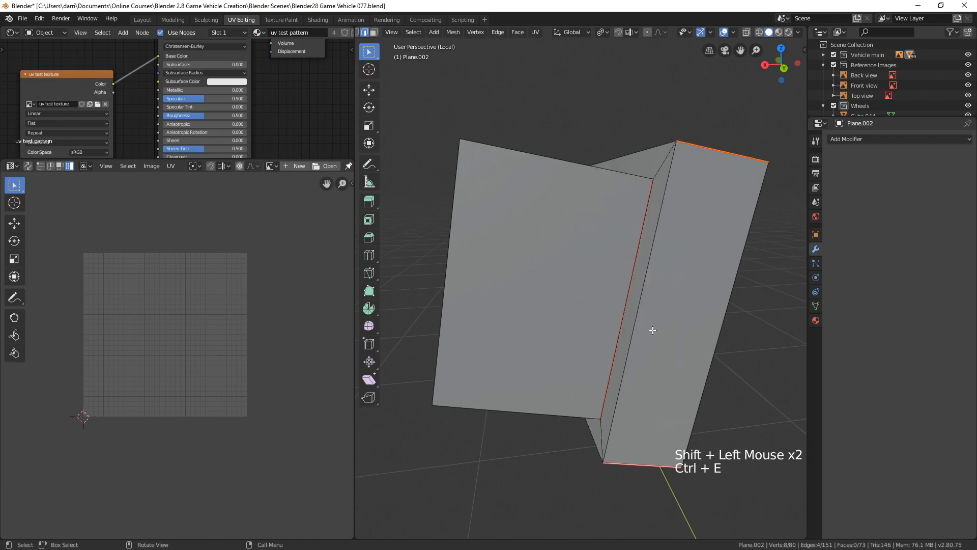
key("alt+a")
- Mark the edge loop around the rear window's glass recess as a seam, using wireframe shading, and return to solid shading
middle_click_drag(631, 305, 673, 268)
scroll(666, 261, "up", 2)
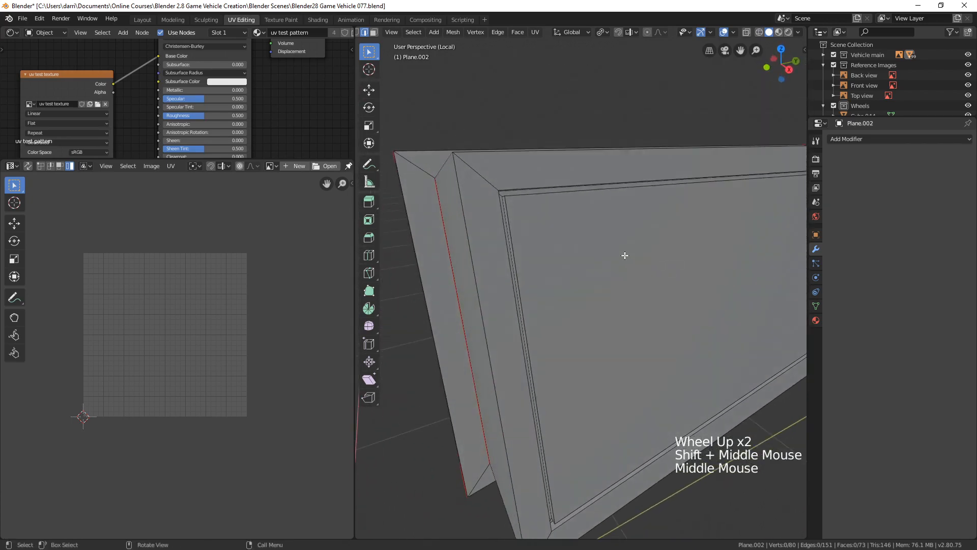
left_click(508, 243, "alt")
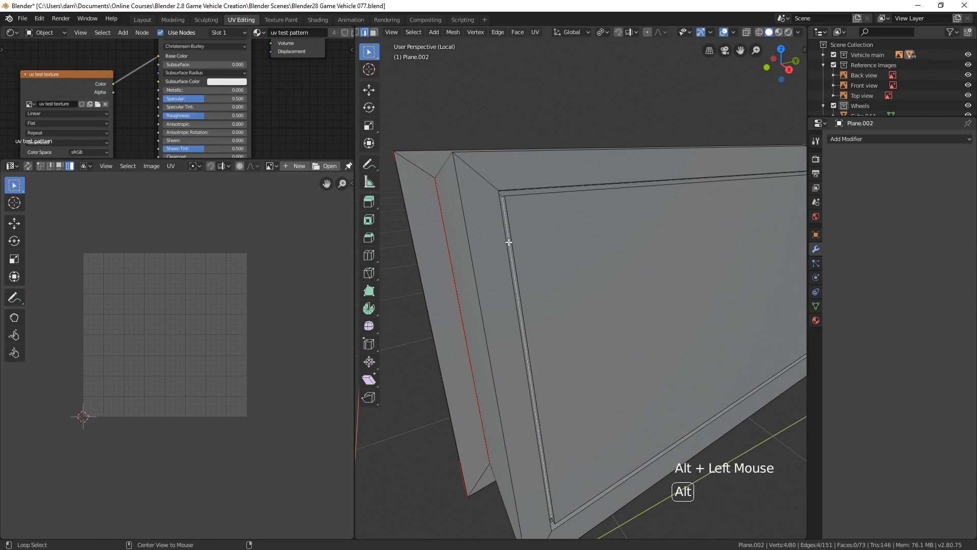
key("z")
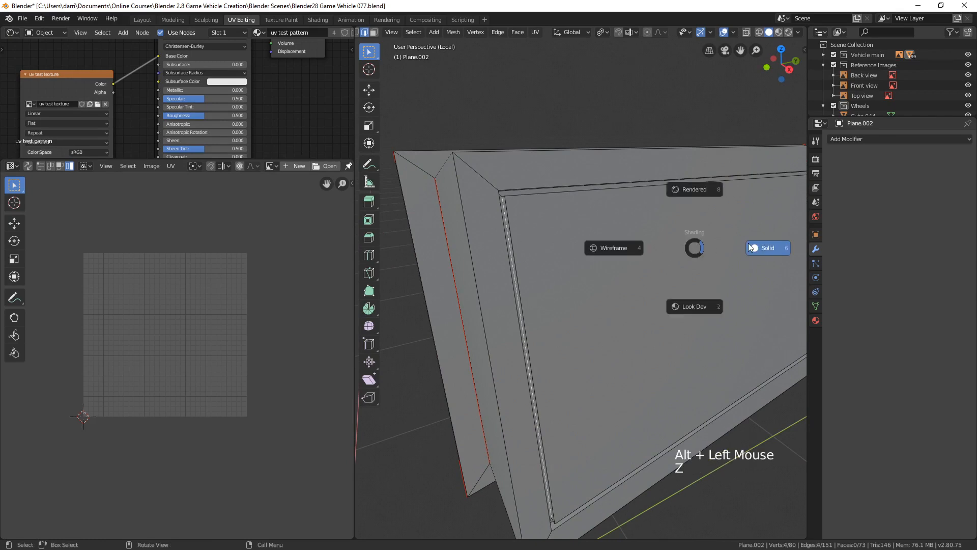
left_click(640, 249)
scroll(667, 246, "down", 2)
mouse_move(689, 246)
middle_mouse_down()
mouse_move(654, 261)
mouse_move(655, 249)
middle_mouse_up()
key("ctrl+e")
left_click(643, 249)
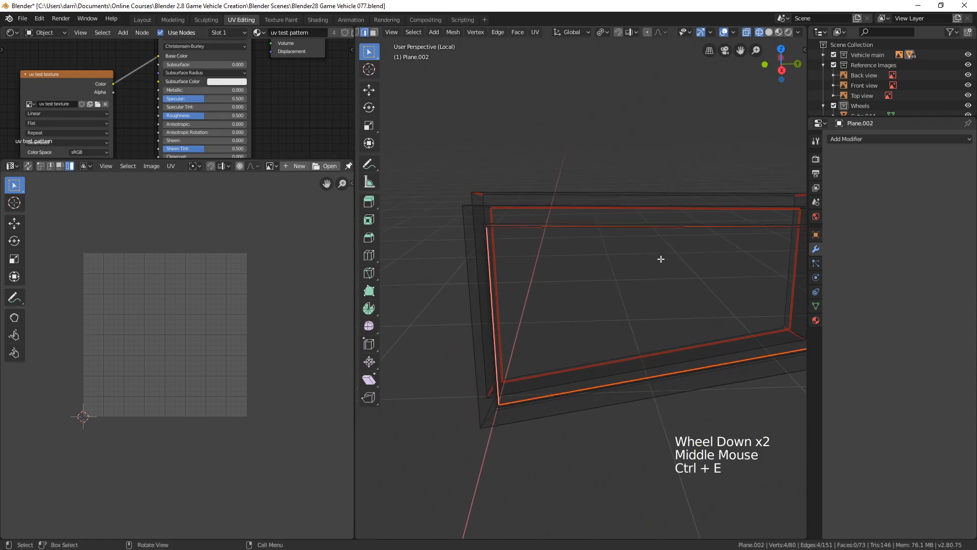
key("alt+a")
key("z")
left_click(661, 277)
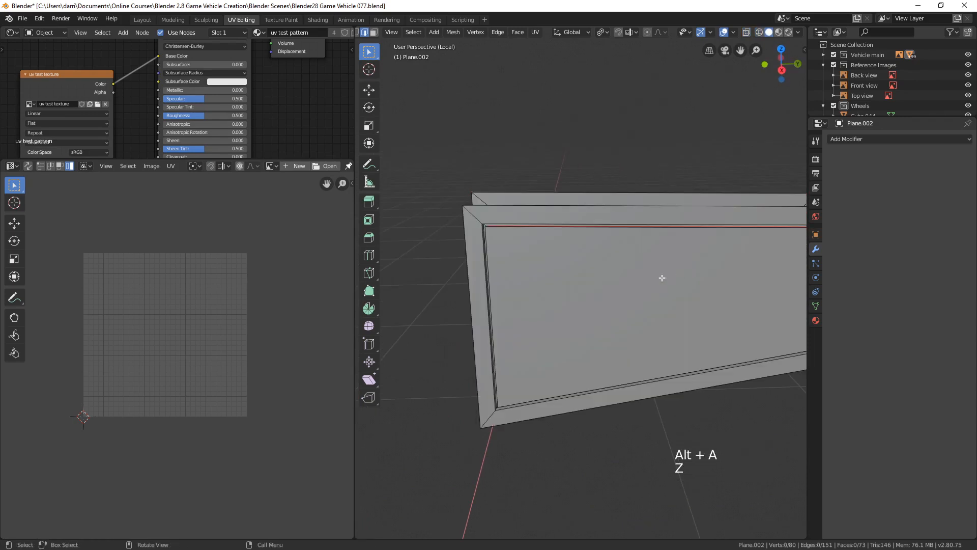
- Mark the four corner edges running through the depth of the rear window's thick frame block as seams
mouse_move(661, 277)
middle_mouse_down()
mouse_move(606, 278)
mouse_move(648, 267)
mouse_move(685, 275)
mouse_move(622, 227)
middle_mouse_up()
left_click(605, 225)
left_click(618, 422, "shift")
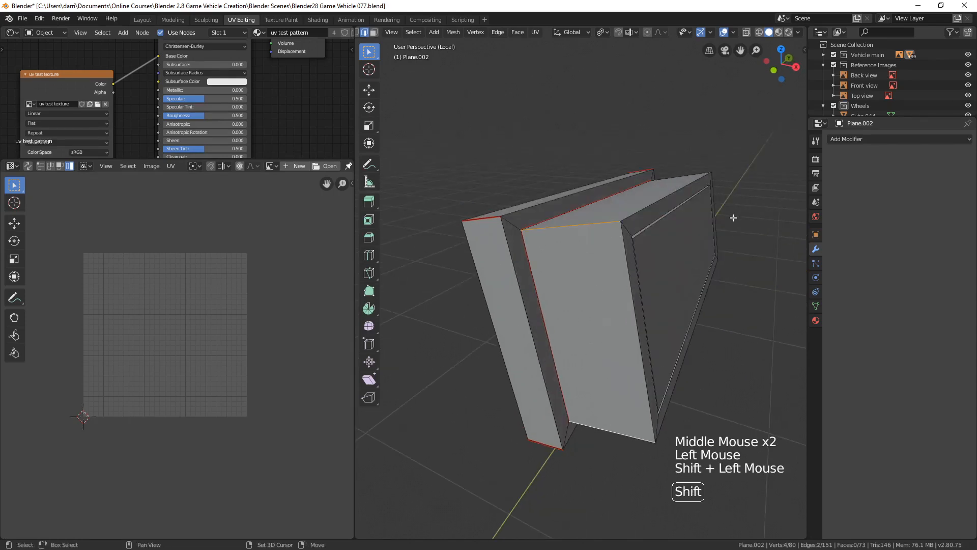
middle_click_drag(733, 214, 678, 263)
scroll(624, 220, "down", 2)
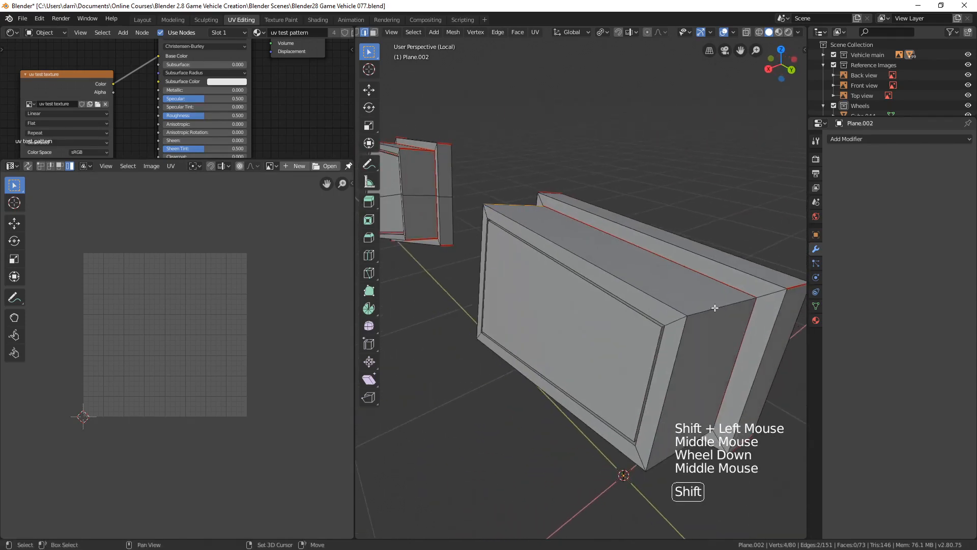
left_click(715, 307, "shift")
left_click(668, 458, "shift")
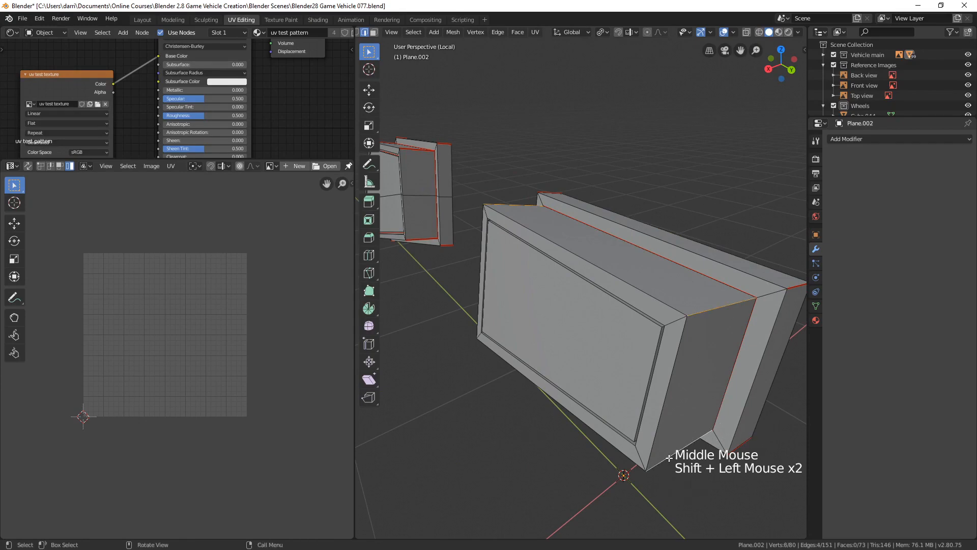
key("ctrl+e")
left_click(653, 457)
- Mark the two short recess corner edges at one end of the rear window's glass as seams
middle_click_drag(617, 375, 660, 349)
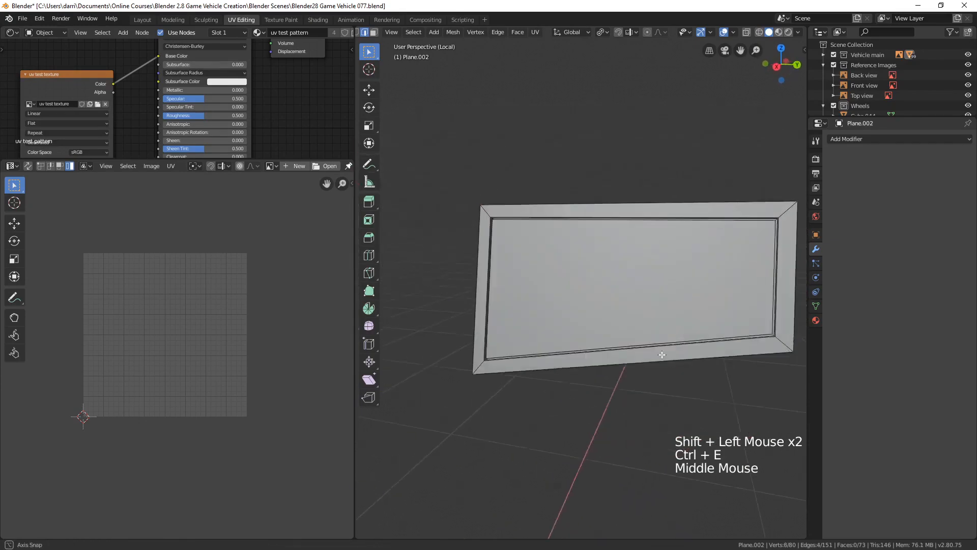
scroll(591, 320, "up", 3)
middle_click_drag(590, 321, 648, 345)
scroll(580, 316, "up", 1)
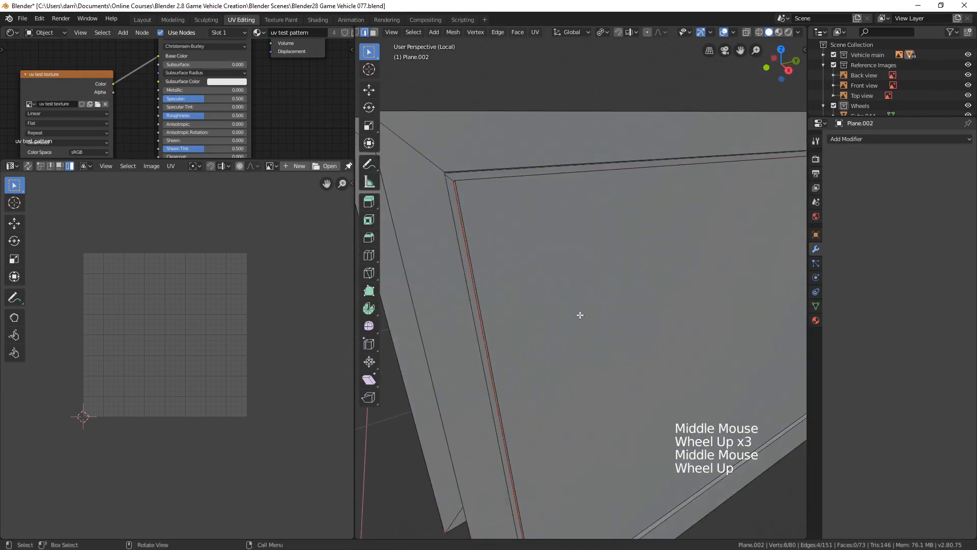
mouse_move(580, 316)
middle_mouse_down()
mouse_move(619, 325)
mouse_move(619, 292)
mouse_move(582, 334)
middle_mouse_up()
left_click(523, 225)
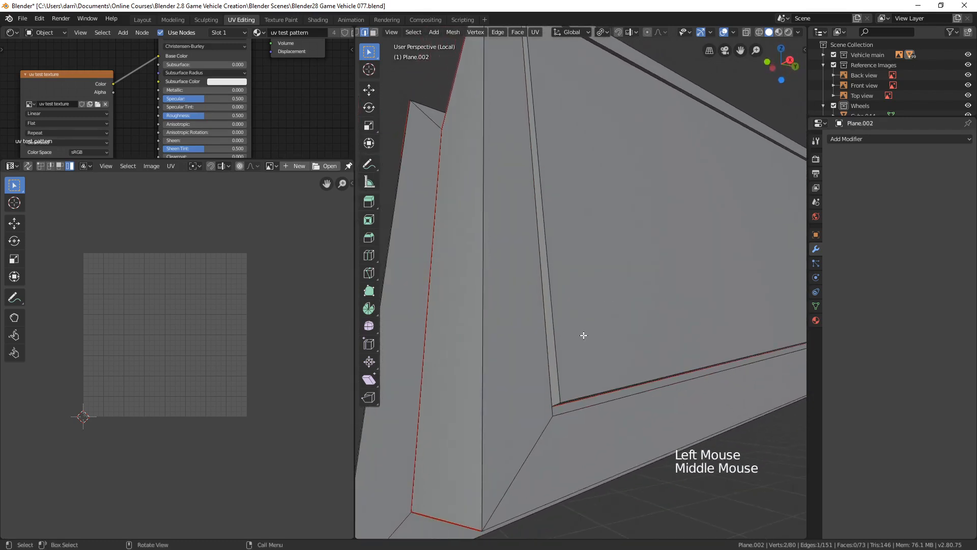
left_click(587, 405, "shift")
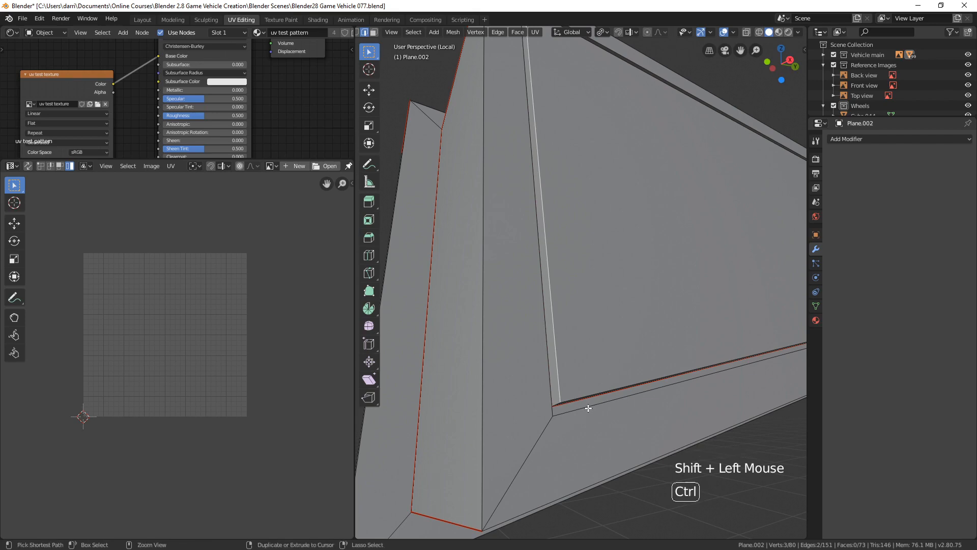
key("ctrl+z")
left_click(594, 404, "shift")
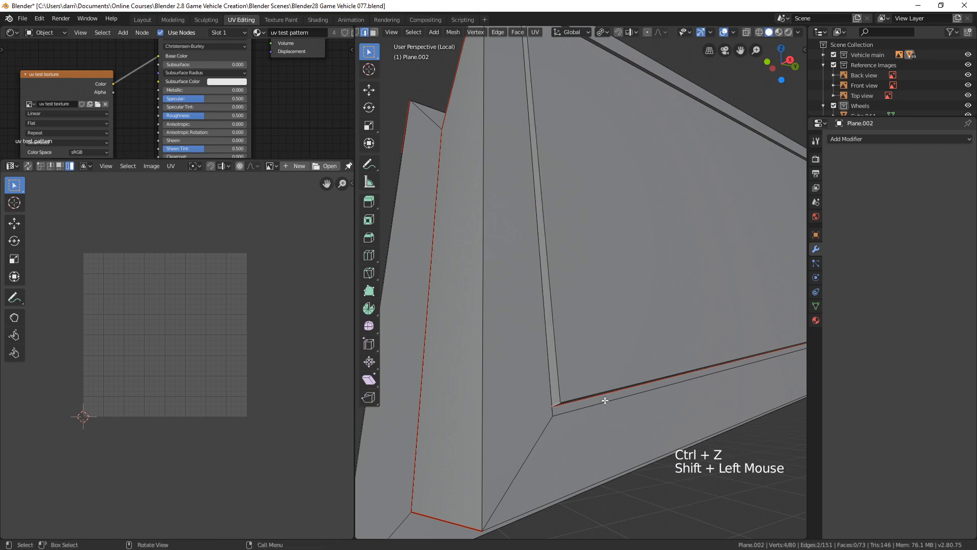
key("ctrl+e")
left_click(604, 400)
- Mark the upper recess corner edge at the opposite end of the rear window's glass as a seam
scroll(682, 346, "down", 3)
middle_click_drag(682, 346, 619, 340)
scroll(603, 343, "up", 2)
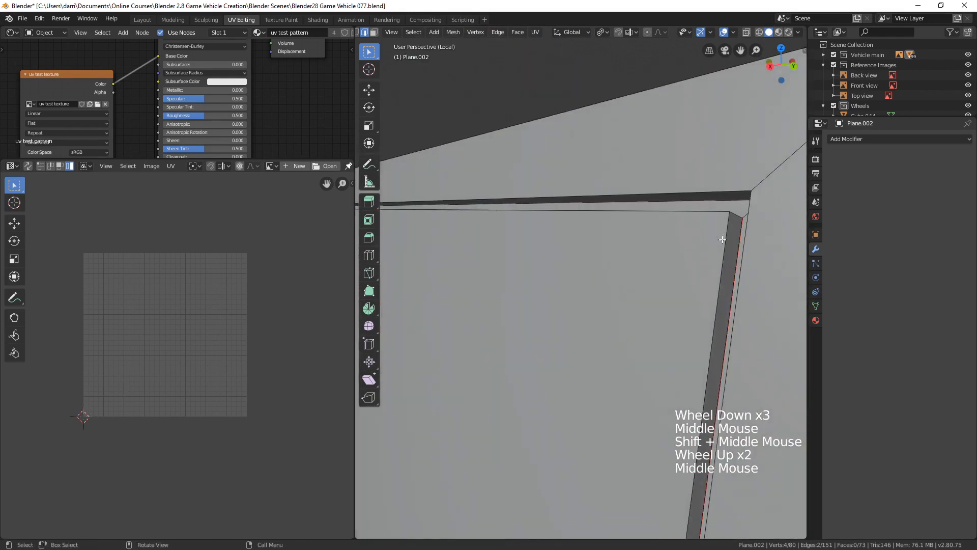
left_click(733, 221)
key("ctrl+e")
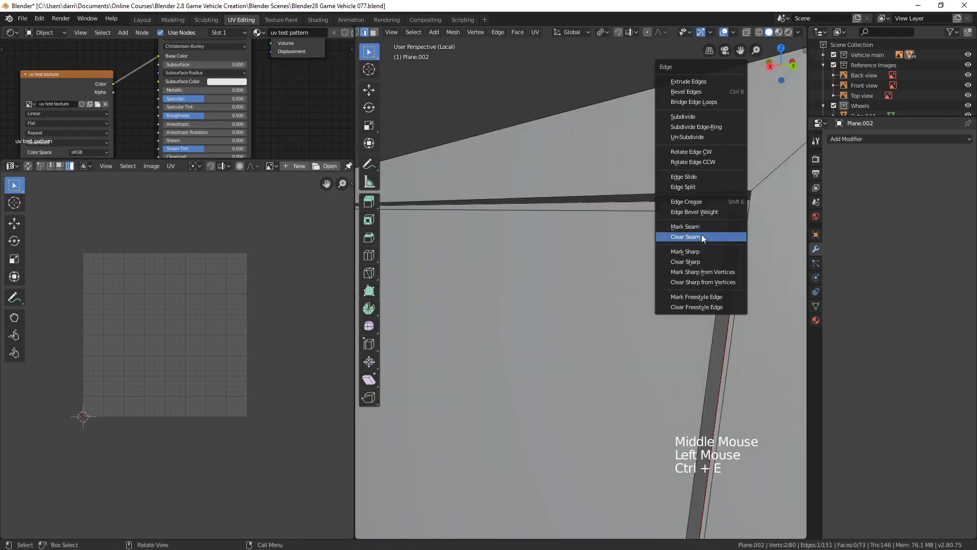
left_click(701, 234)
- Mark the remaining lower recess corner edge of the rear window as a seam and clear the selection
middle_click_drag(720, 269, 637, 253, "shift")
left_click(625, 329)
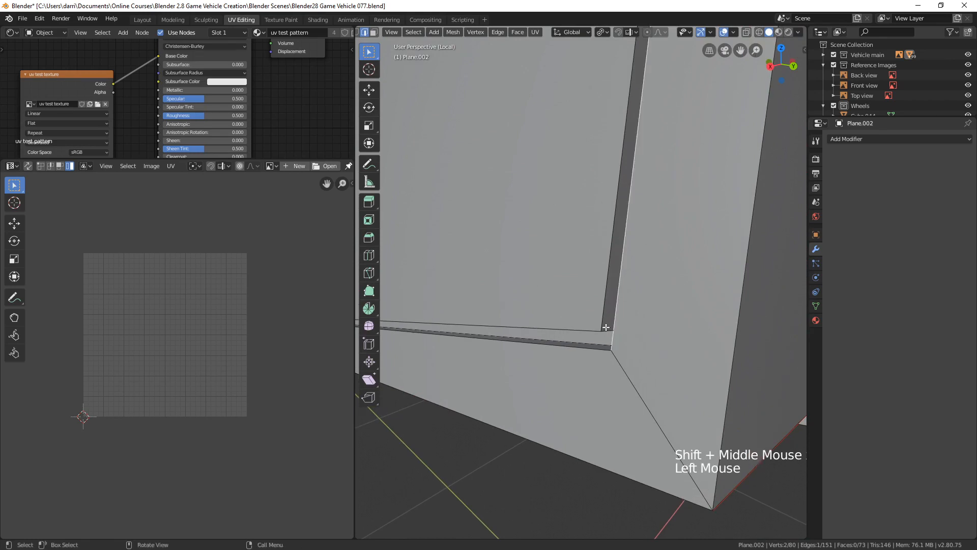
left_click(605, 327)
key("ctrl+e")
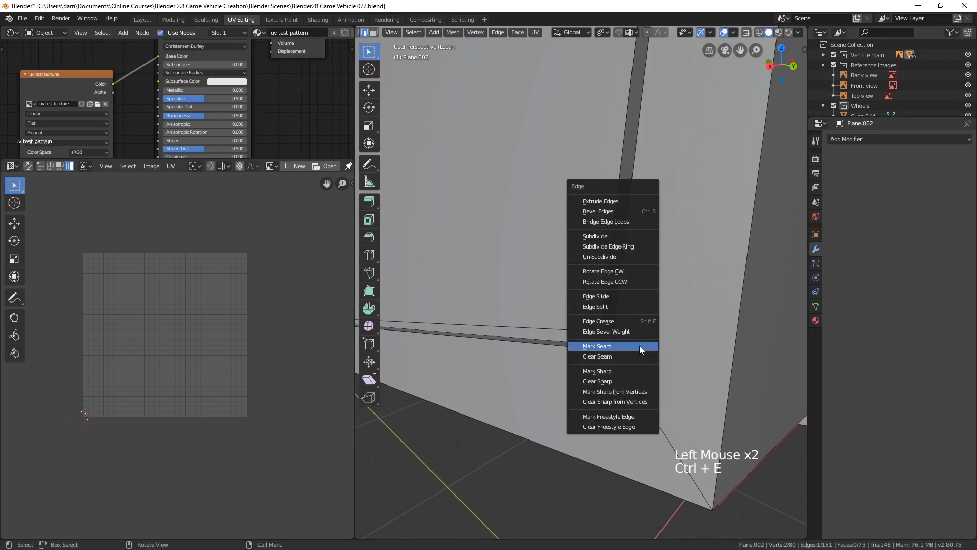
left_click(640, 347)
key("alt+a")
- Check all the rear window's seams in wireframe shading and return to solid shading
scroll(610, 293, "down", 3)
key("z")
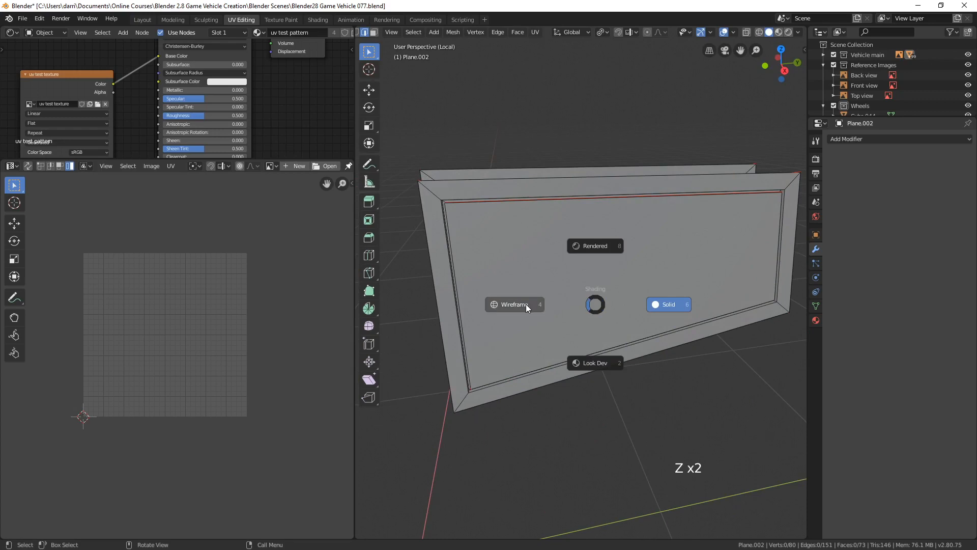
mouse_move(526, 304)
middle_mouse_down()
mouse_move(659, 301)
mouse_move(628, 310)
mouse_move(539, 292)
middle_mouse_up()
scroll(585, 305, "down", 2)
key("z")
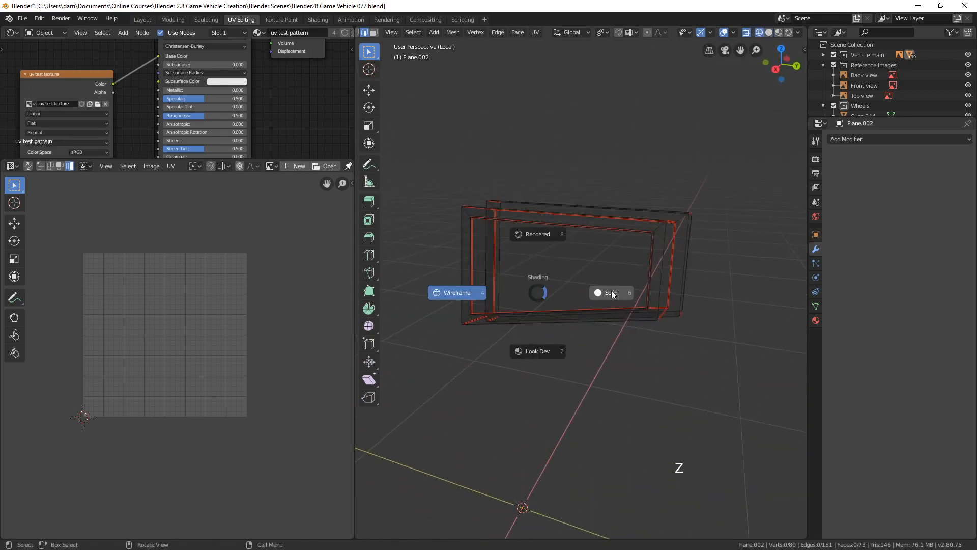
left_click(608, 292)
mouse_move(609, 292)
middle_mouse_down()
mouse_move(566, 290)
mouse_move(615, 290)
mouse_move(632, 273)
middle_mouse_up()
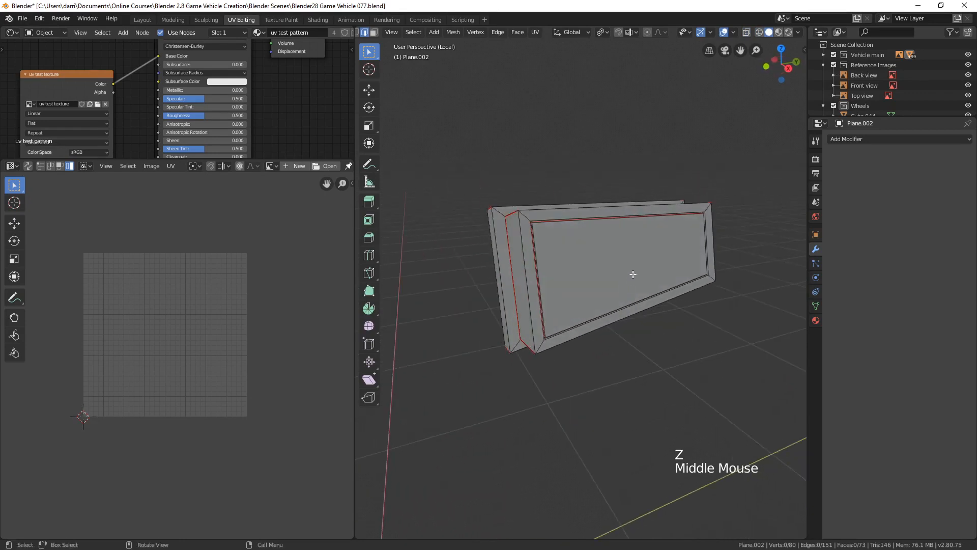
- Select the rear window's linked geometry and unwrap it along the marked seams
key("l")
key("u")
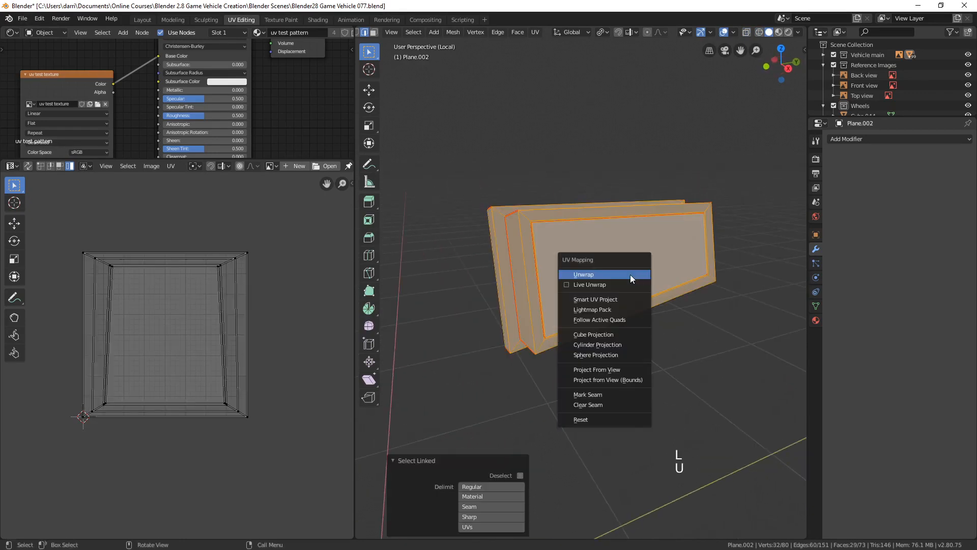
left_click(603, 276)
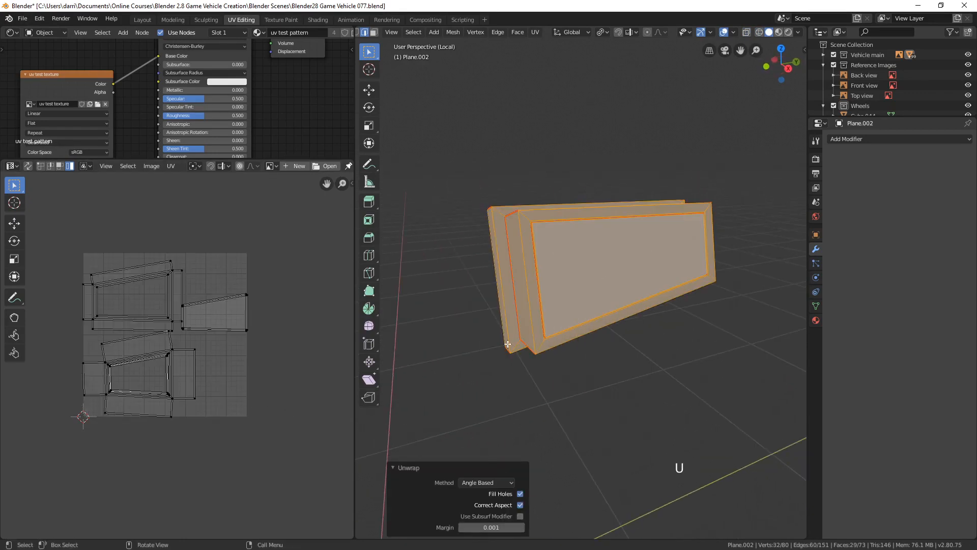
key("Tab")
key("Tab")
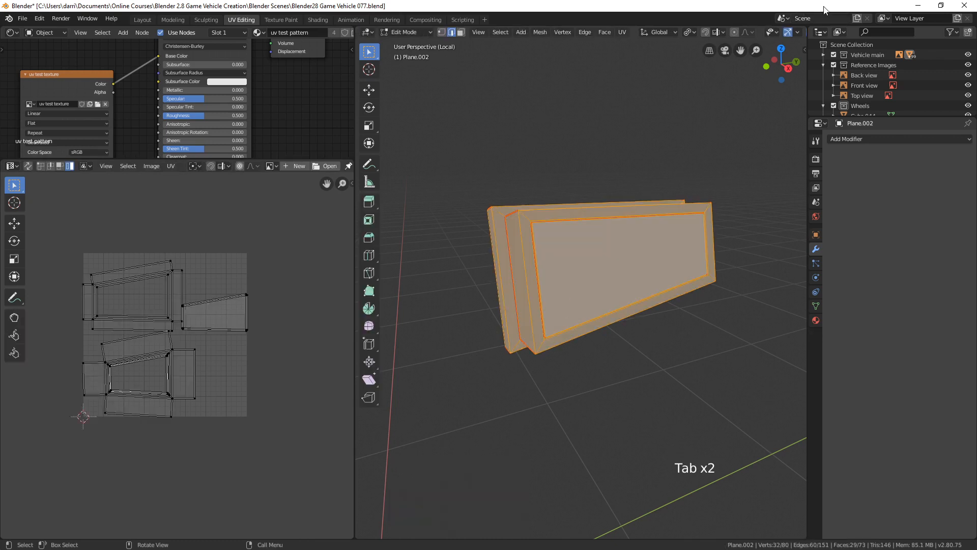
- Show the test pattern with Look Dev shading and check the rear window's surface in Object Mode for stretching
middle_click_drag(830, 34, 743, 35)
left_click(778, 32)
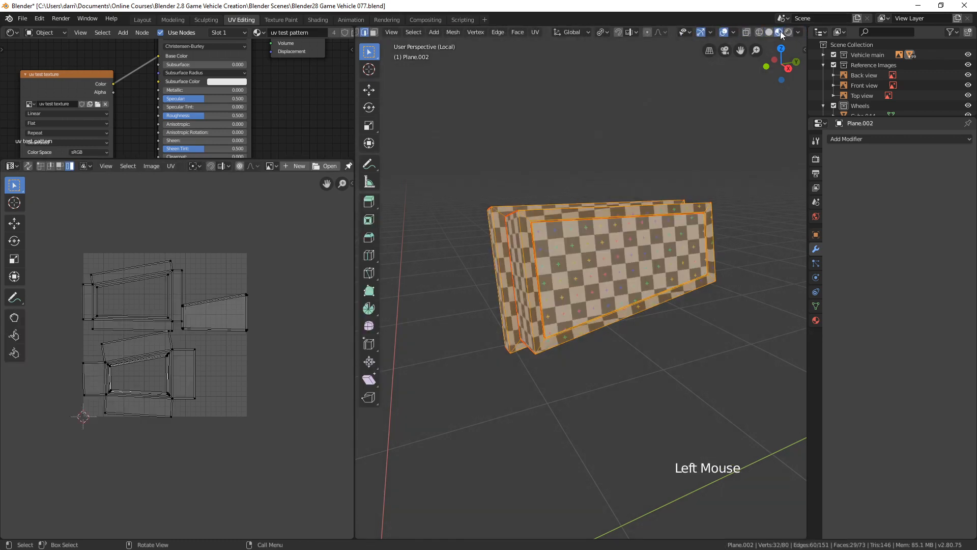
key("alt+a")
middle_click_drag(673, 217, 625, 274)
key("Tab")
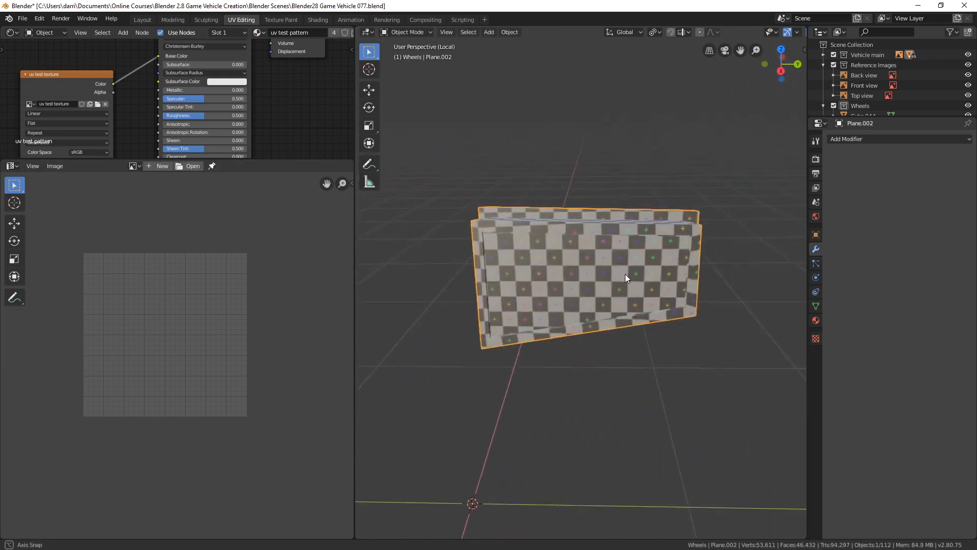
- Select all geometry of both side windows in Edit Mode and unwrap them together into one UV layout
scroll(628, 271, "down", 2)
scroll(563, 283, "down", 3)
middle_click_drag(562, 283, 591, 282, "shift")
middle_click_drag(592, 282, 607, 315, "shift")
key("Tab")
key("a")
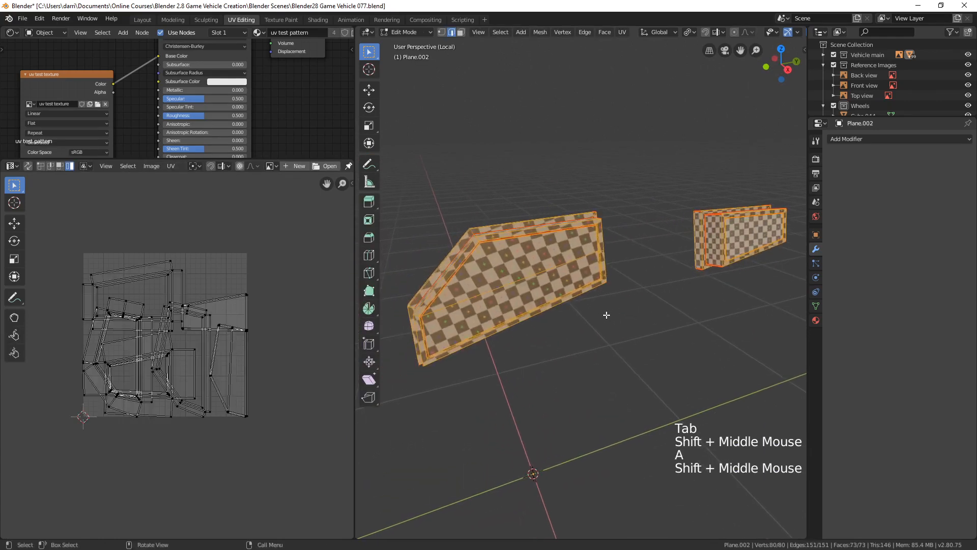
key("u")
left_click(606, 315)
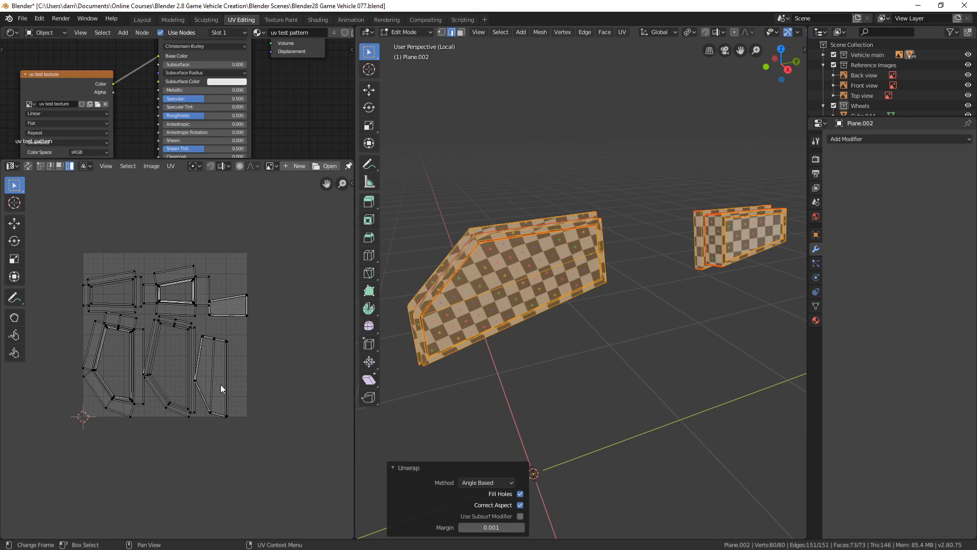
- Switch the unwrap method to Conformal and examine the resulting UV islands and the pattern on both windows
left_click(477, 484)
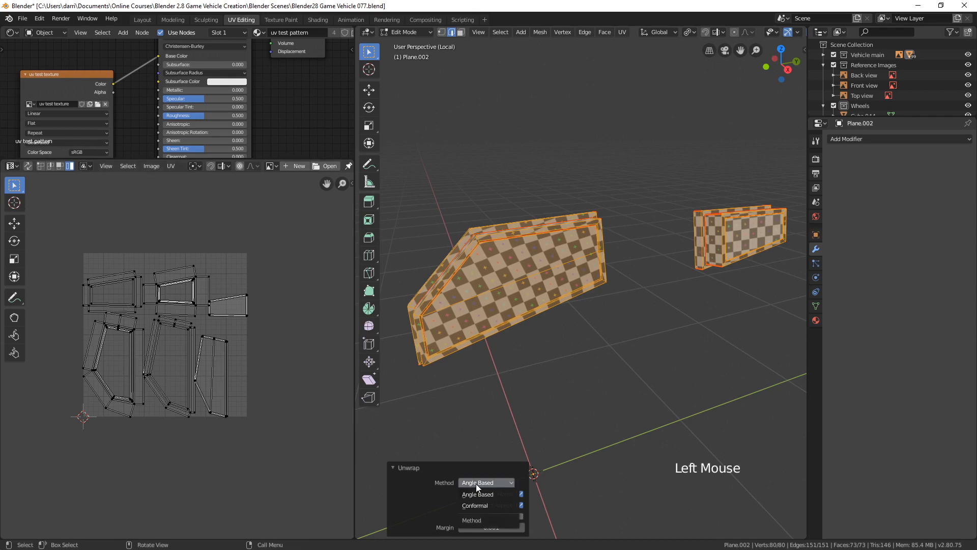
left_click(475, 504)
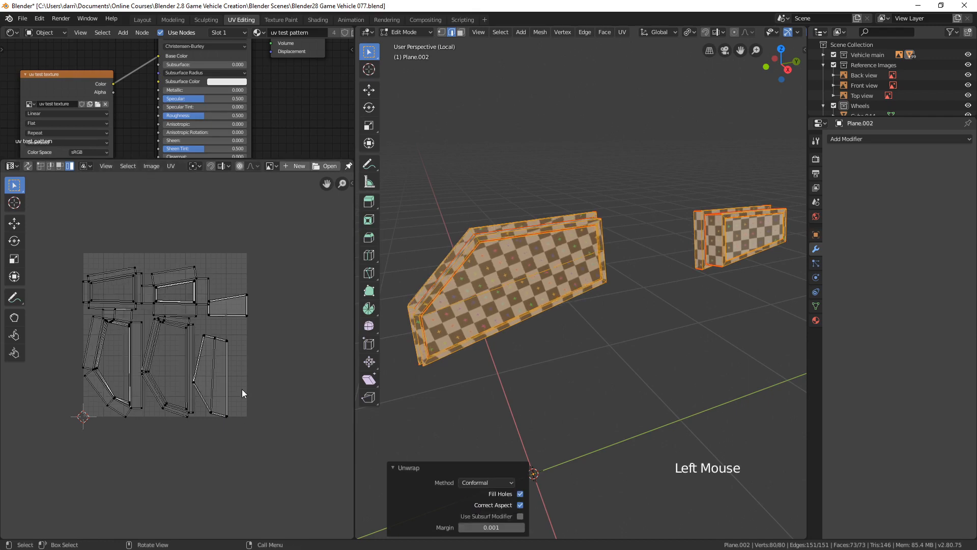
scroll(194, 361, "up", 2)
middle_click_drag(194, 361, 231, 371, "shift")
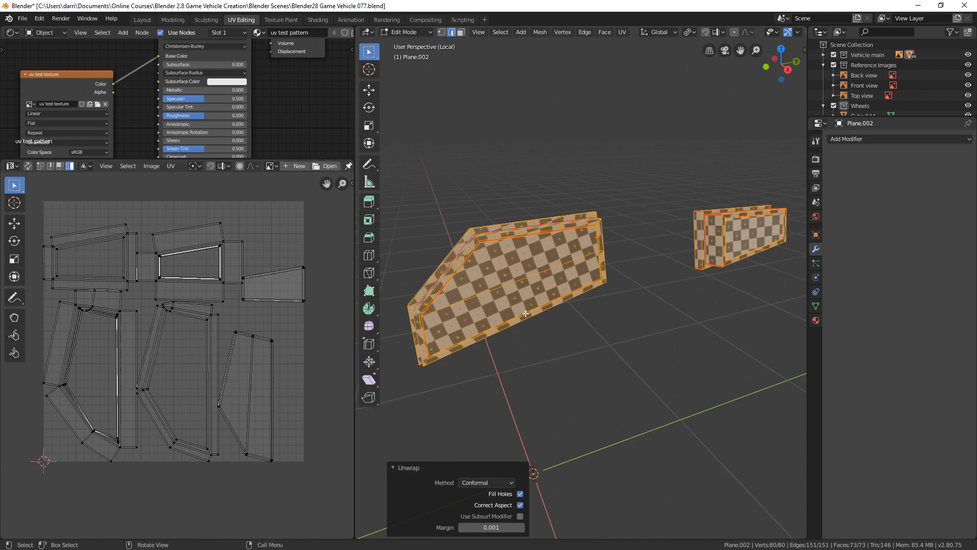
scroll(524, 312, "down", 3)
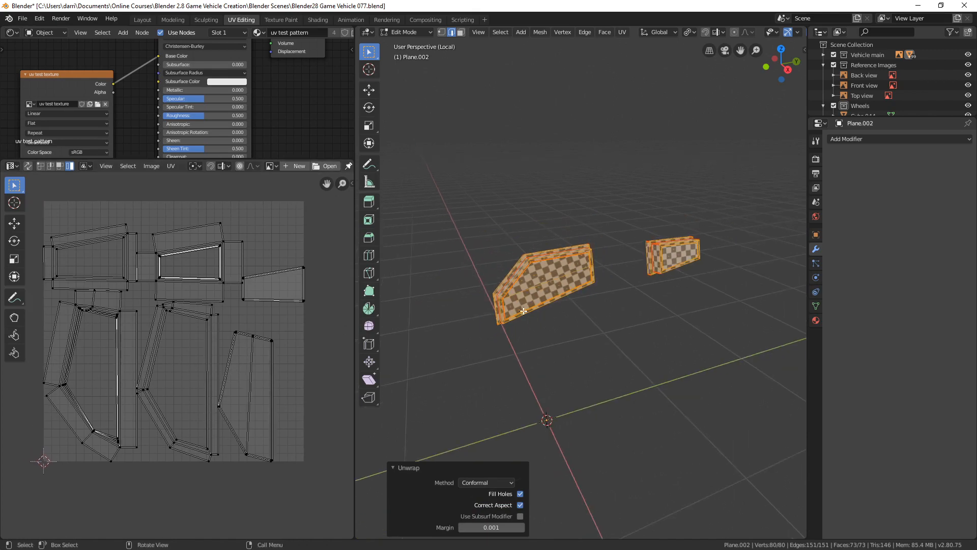
- Leave Edit Mode and local view, clear the selection and show the whole vehicle in Solid shading
key("Tab")
key("KP_Divide")
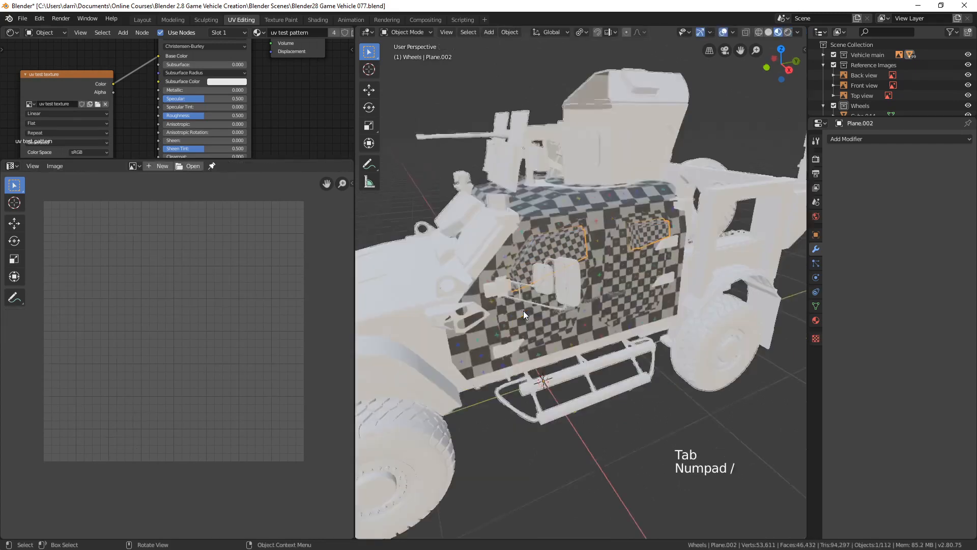
key("alt+a")
middle_click_drag(560, 302, 569, 384)
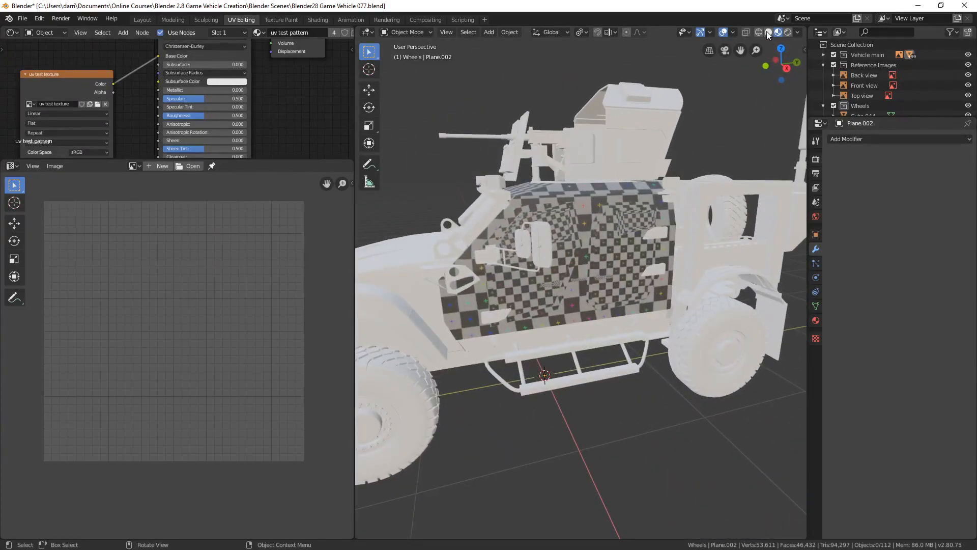
left_click(767, 32)
- Select the door hinges object, isolate it in local view and remove its Mirror modifier
middle_click_drag(595, 241, 518, 285)
left_click(517, 326)
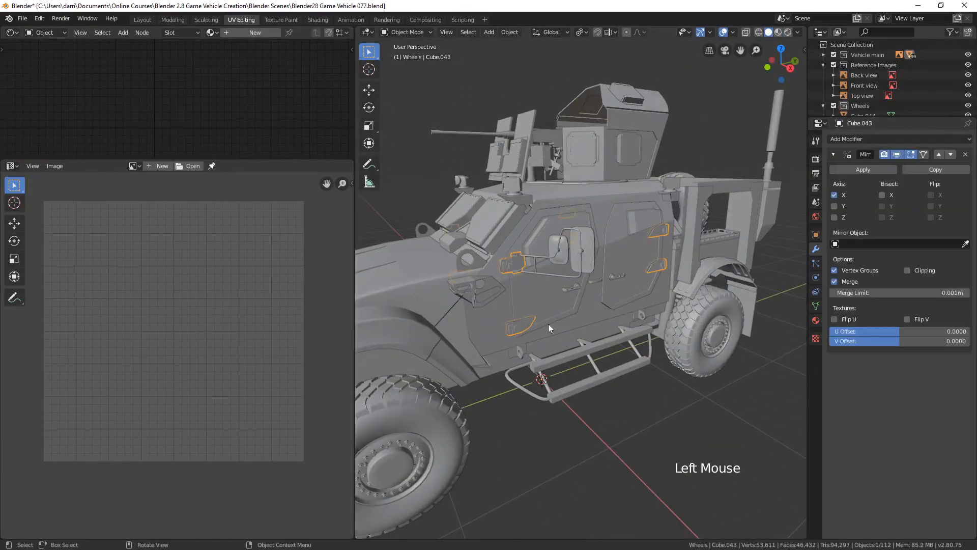
scroll(597, 324, "up", 4)
middle_click_drag(601, 326, 648, 335, "shift")
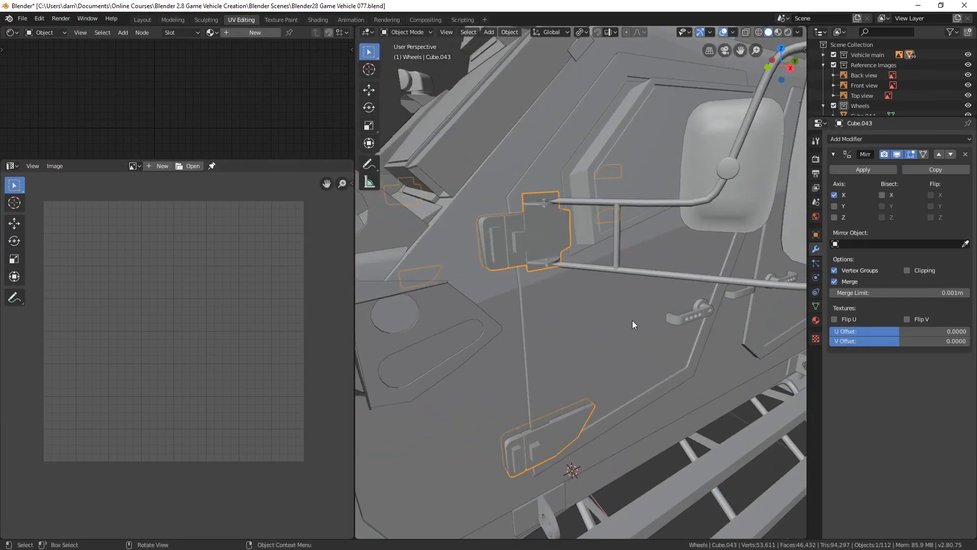
key("KP_Divide")
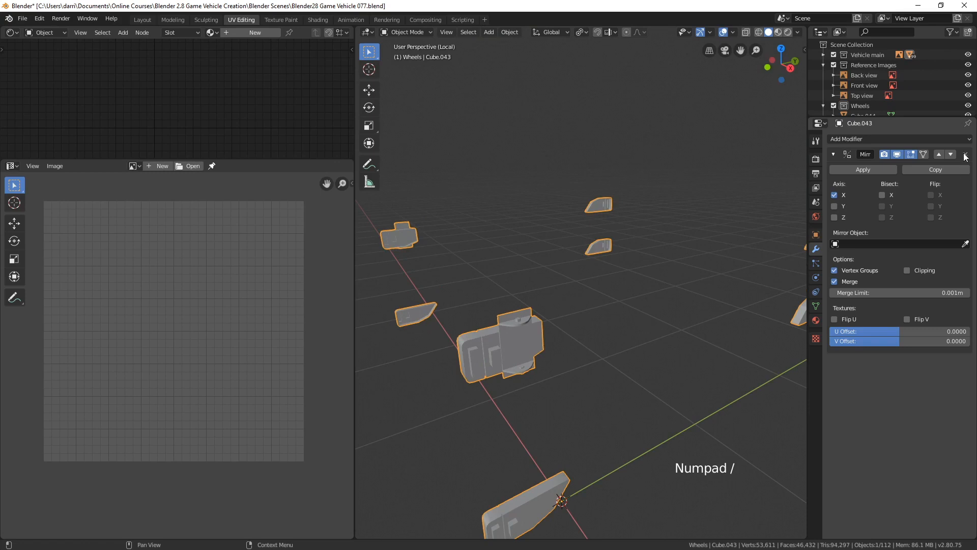
left_click(965, 156)
- In Edit Mode, clear the selection, then select the linked geometry of the rear door's lower hinge and frame it
scroll(662, 330, "down", 2)
middle_click_drag(659, 347, 581, 287, "shift")
key("Tab")
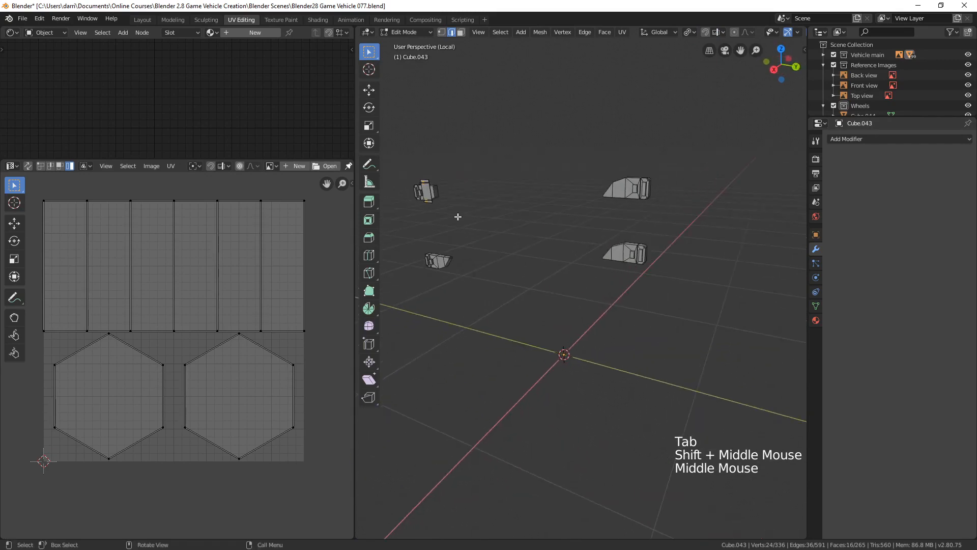
key("alt+a")
scroll(447, 200, "up", 2)
middle_click_drag(433, 168, 471, 194, "shift")
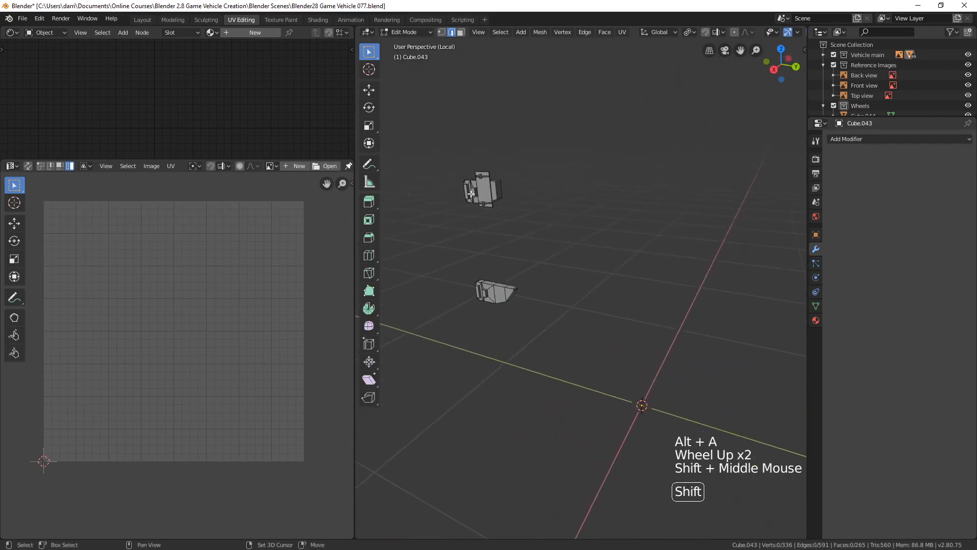
middle_click_drag(561, 250, 581, 291)
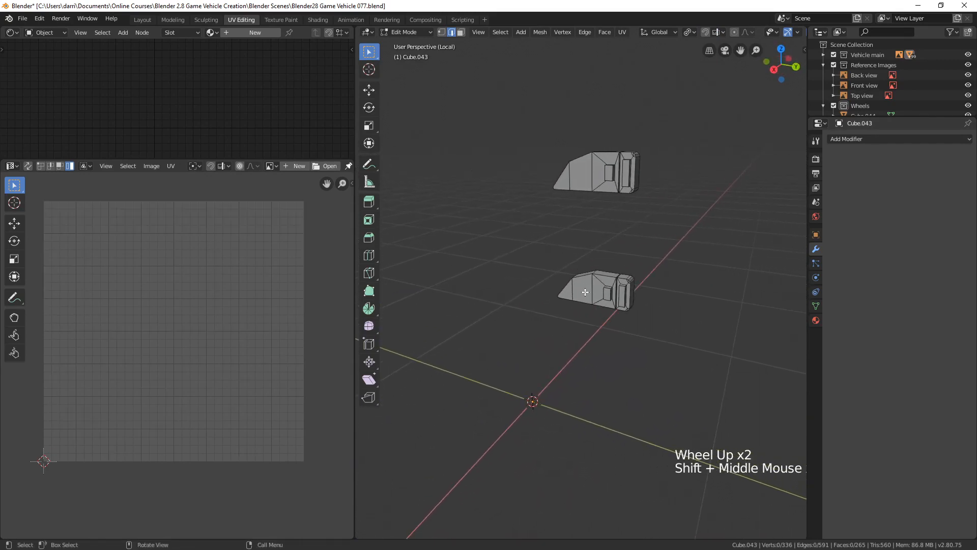
key("l")
key("KP_Decimal")
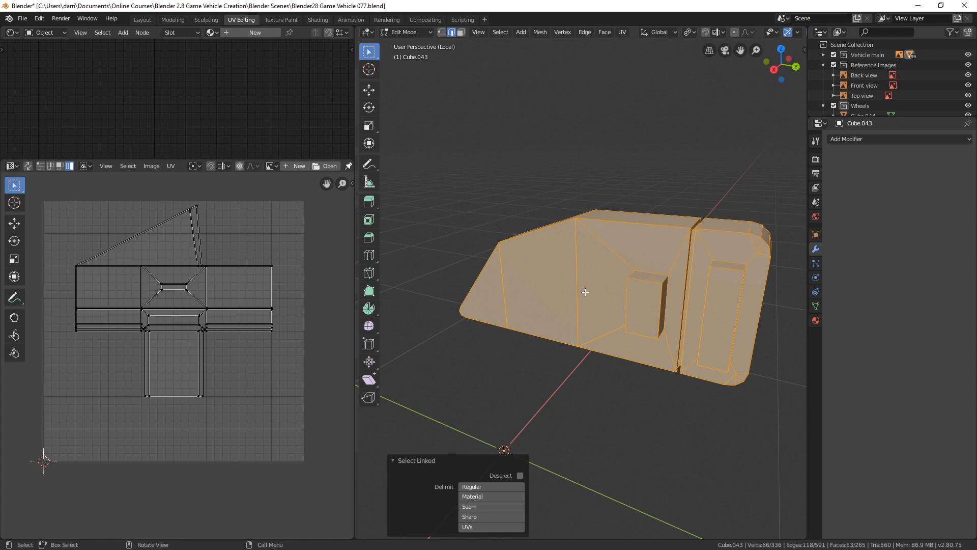
scroll(575, 305, "down", 2)
middle_click_drag(575, 306, 672, 334, "shift")
scroll(689, 316, "up", 3)
scroll(709, 328, "down", 3)
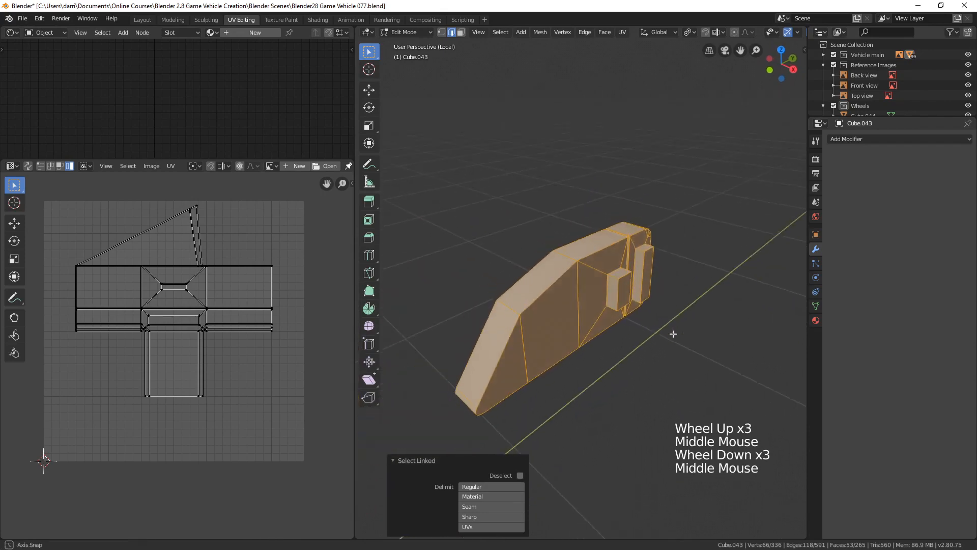
- Mark seams along the upper, slanted and lower outline edges of the hinge arm's outer face
key("2")
left_click(558, 283, "alt")
middle_click_drag(580, 286, 647, 283)
left_click(647, 283, "alt+shift")
middle_click(647, 283, "alt")
mouse_move(595, 342)
middle_mouse_down()
mouse_move(617, 299)
mouse_move(599, 336)
middle_mouse_up()
left_click(599, 336, "alt+shift")
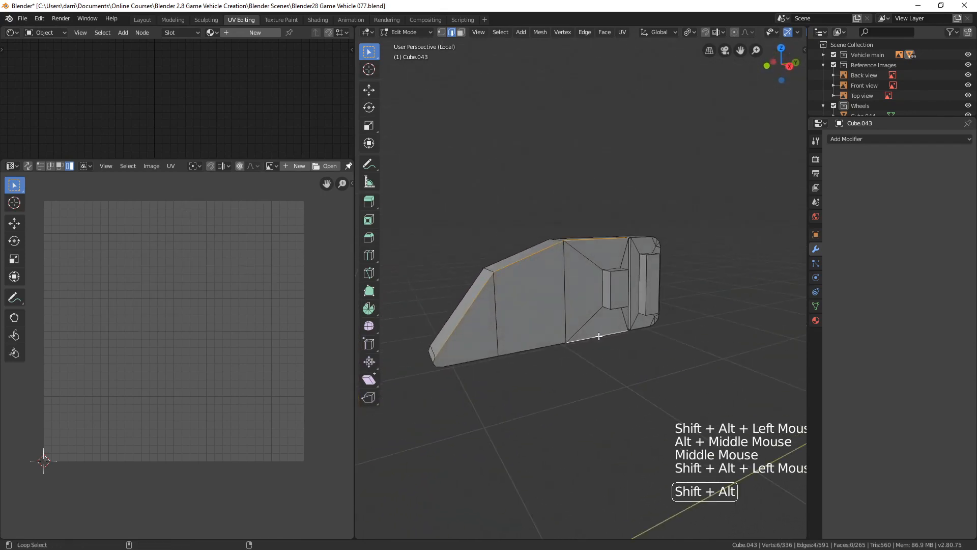
left_click(525, 343, "alt+shift")
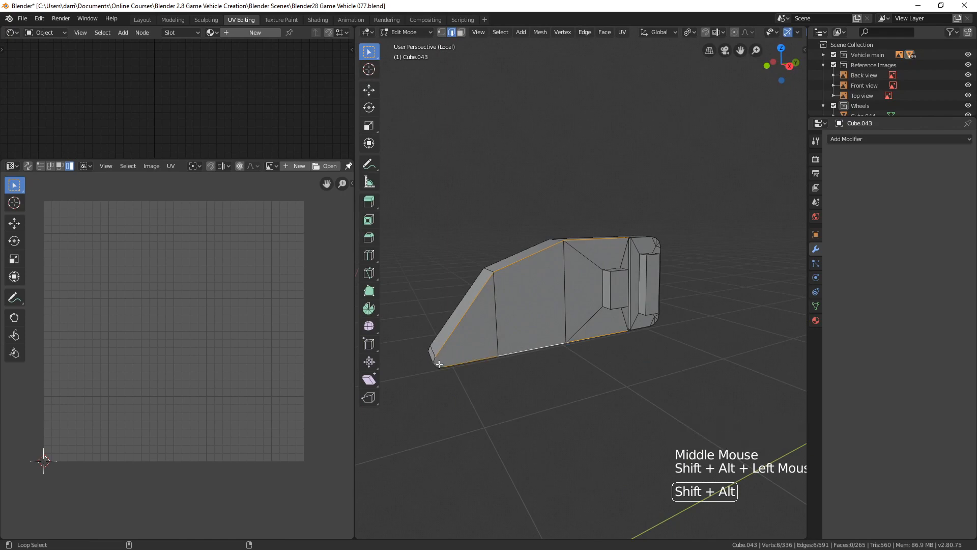
left_click(439, 364, "alt+shift")
middle_click_drag(477, 372, 622, 351)
key("ctrl+e")
left_click(578, 368)
- Mark the upper, vertical and lower edges of the hinge arm beside the groove to its end block as seams
scroll(578, 368, "up", 2)
scroll(623, 351, "up", 1)
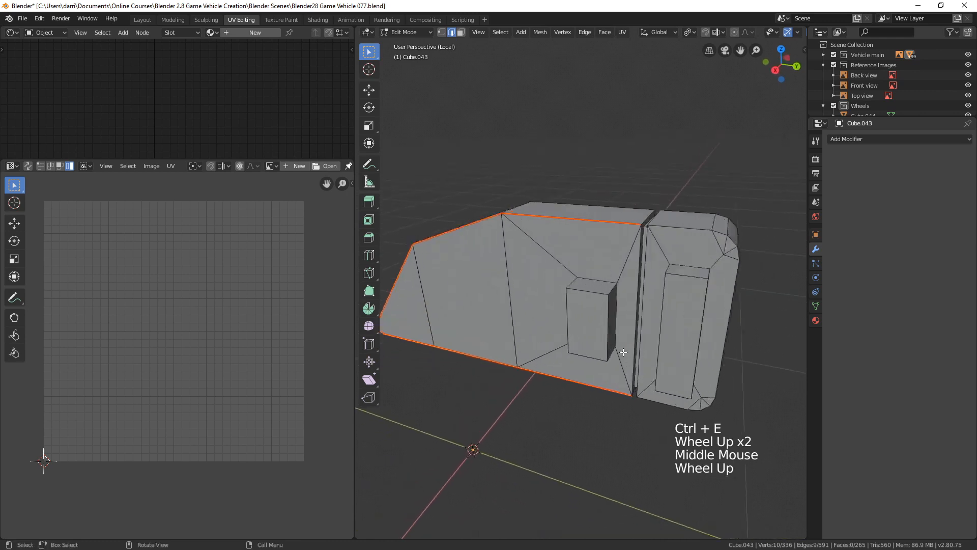
middle_click_drag(575, 320, 637, 257)
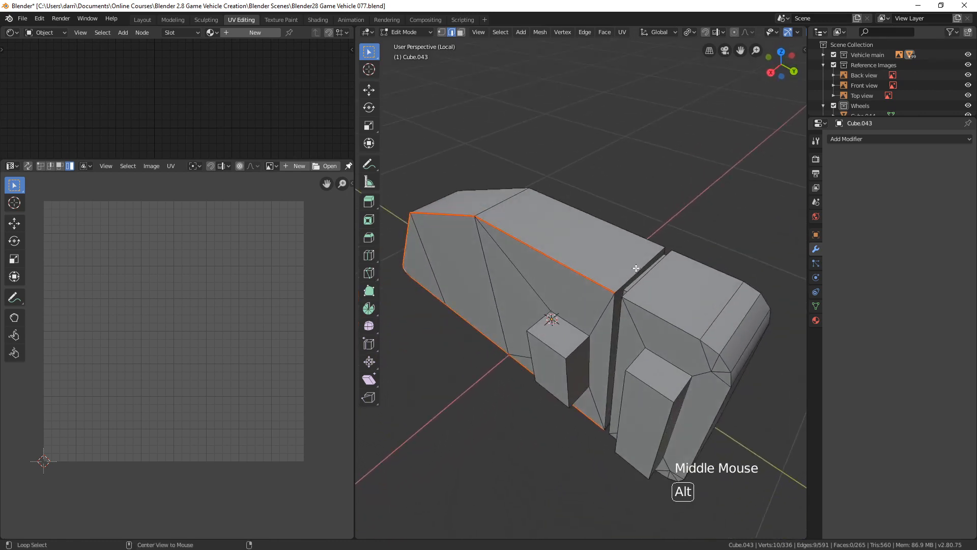
left_click(654, 269)
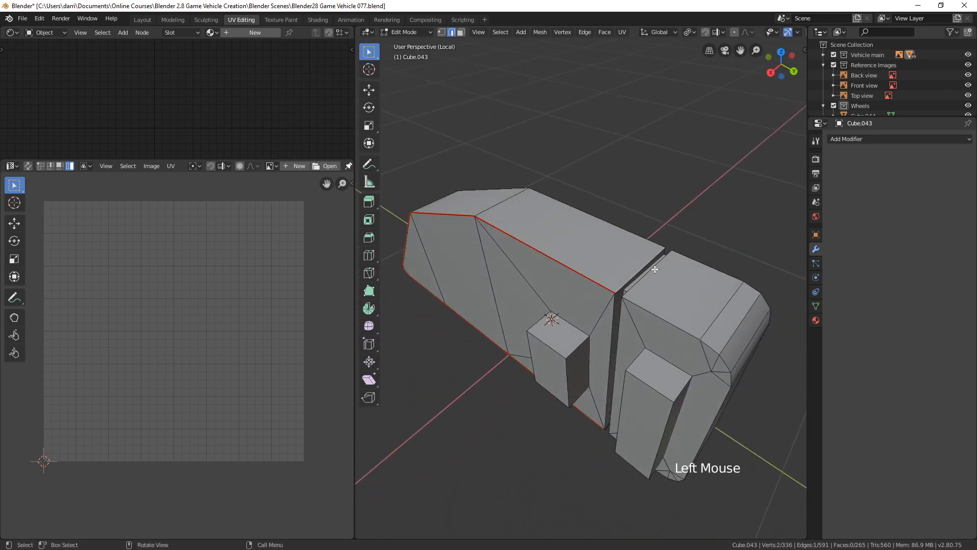
key("ctrl+e")
left_click(652, 271)
middle_click_drag(649, 282, 592, 242)
left_click(644, 307)
key("ctrl+e")
left_click(636, 306)
middle_click_drag(629, 402, 636, 341)
left_click(657, 328)
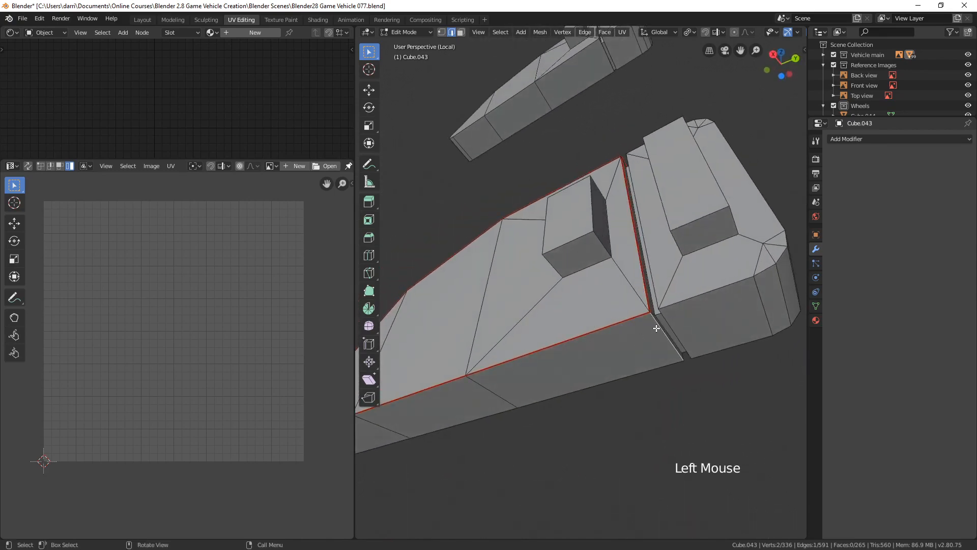
key("ctrl+e")
left_click(658, 339)
- Select all linked geometry of the seamed hinge and unwrap it with the Angle Based method
scroll(658, 338, "down", 3)
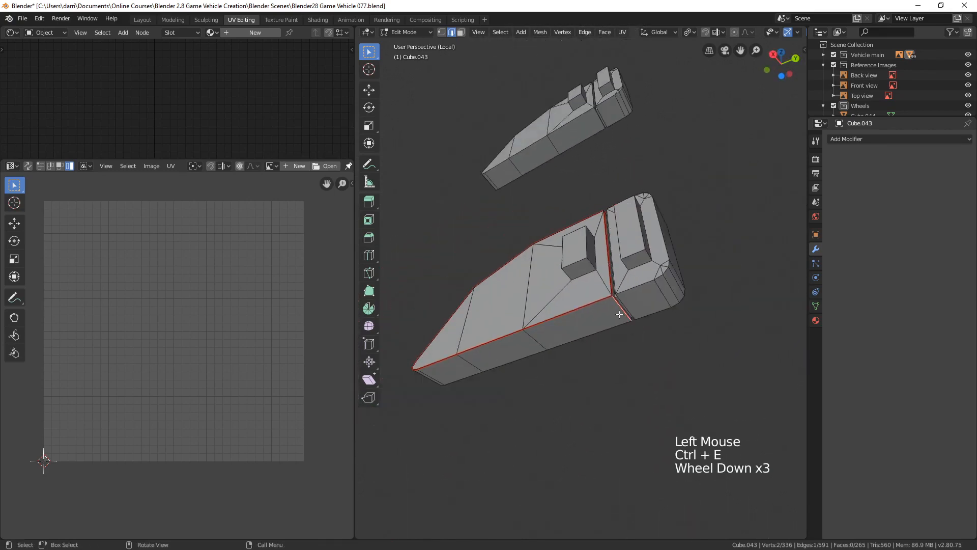
middle_click_drag(658, 339, 683, 375)
key("alt+a")
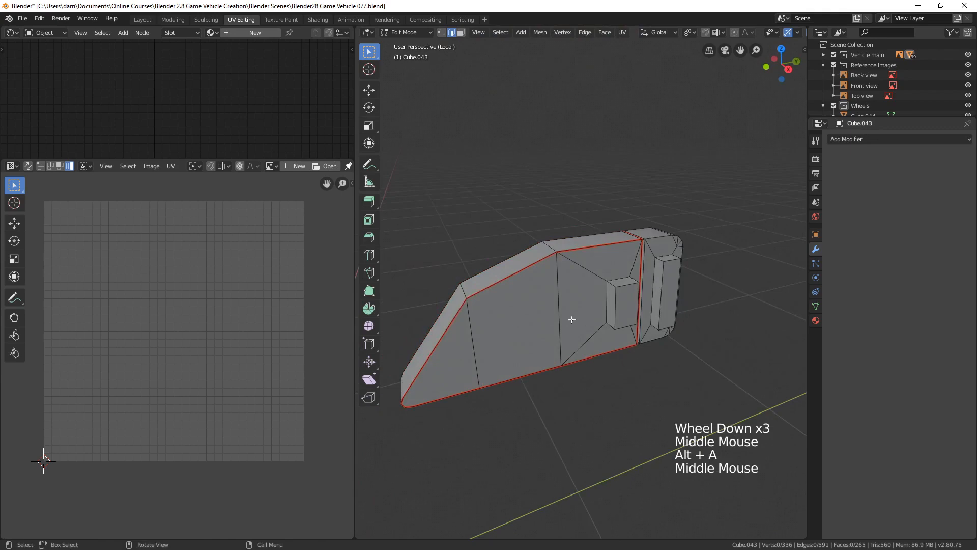
key("l")
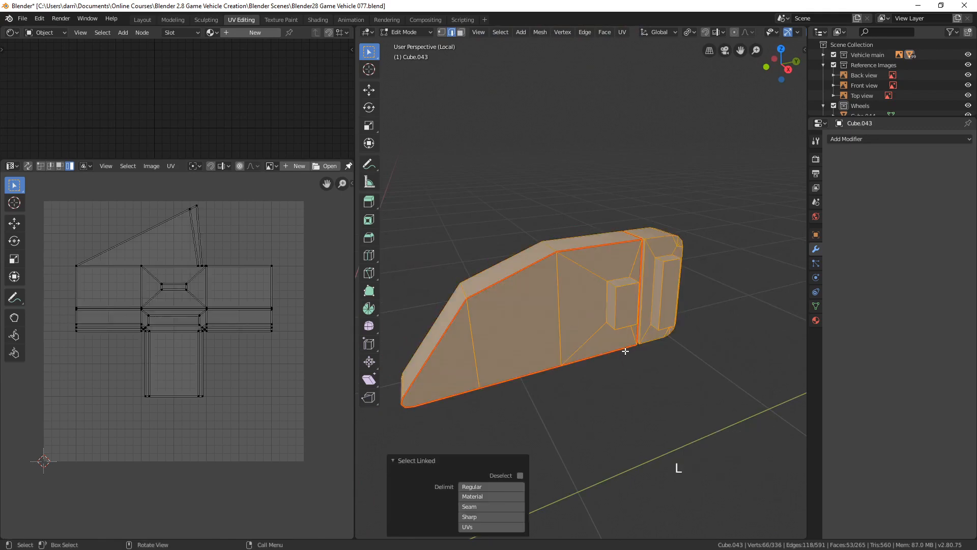
key("u")
left_click(610, 352)
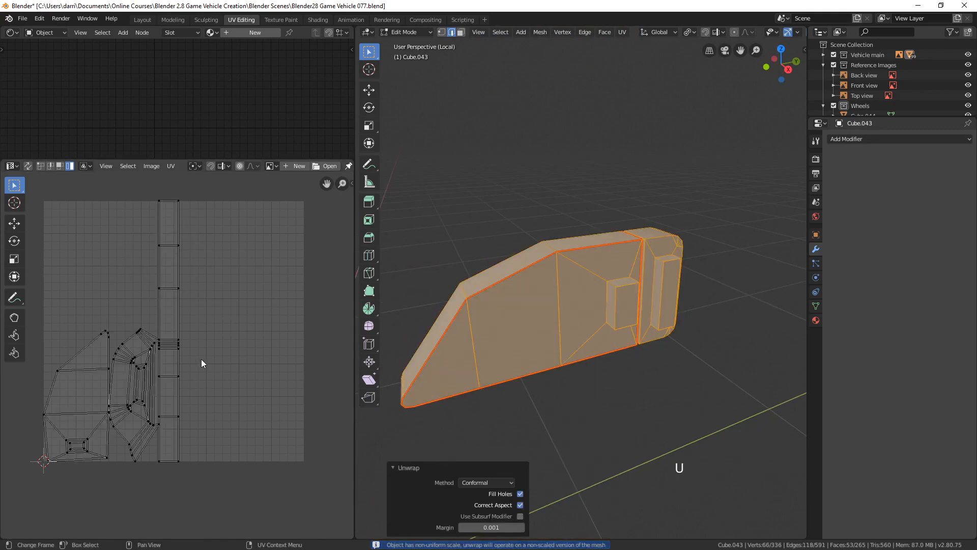
middle_click_drag(179, 375, 195, 352, "shift")
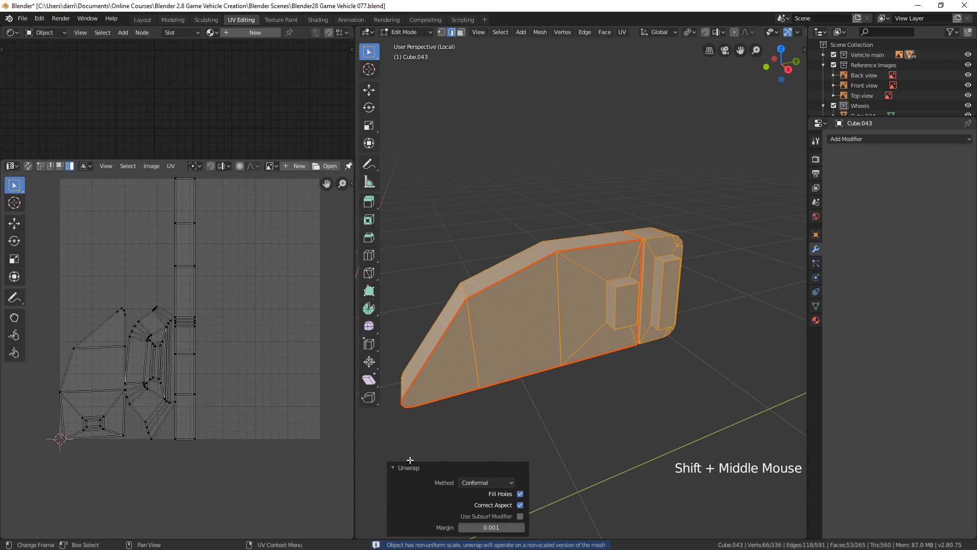
left_click(510, 487)
left_click(486, 496)
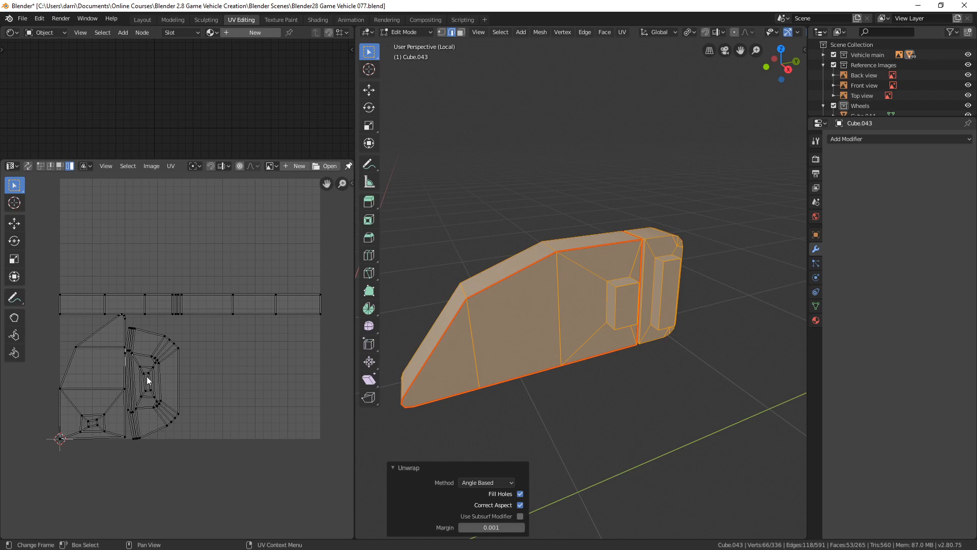
- Switch the viewport to Look Dev shading and assign the uv test pattern material to the hinges
middle_click_drag(769, 33, 641, 37)
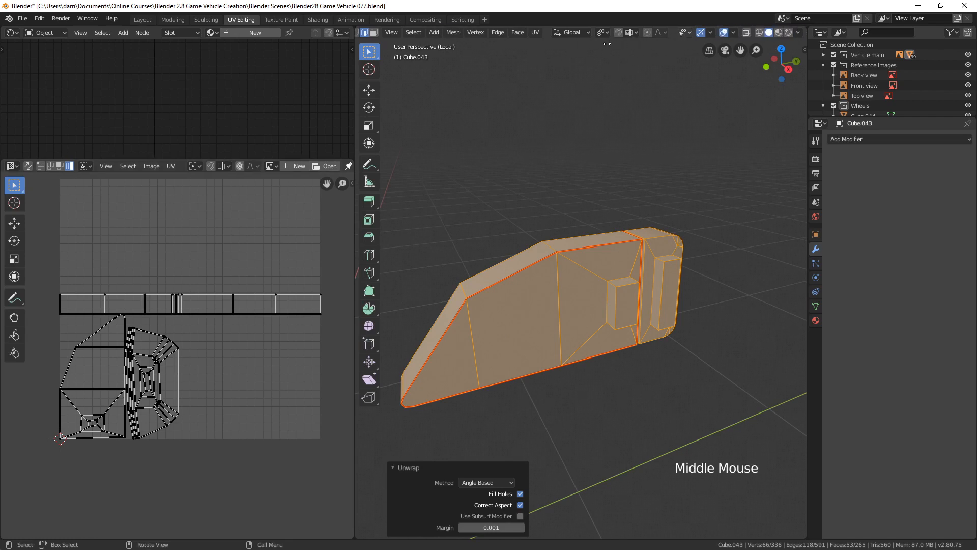
left_click(780, 30)
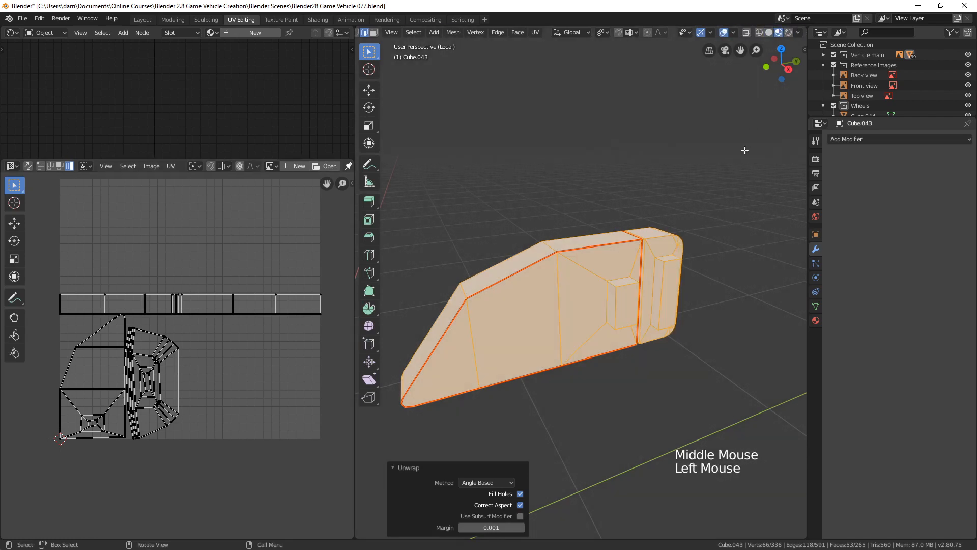
left_click(788, 32)
left_click(780, 31)
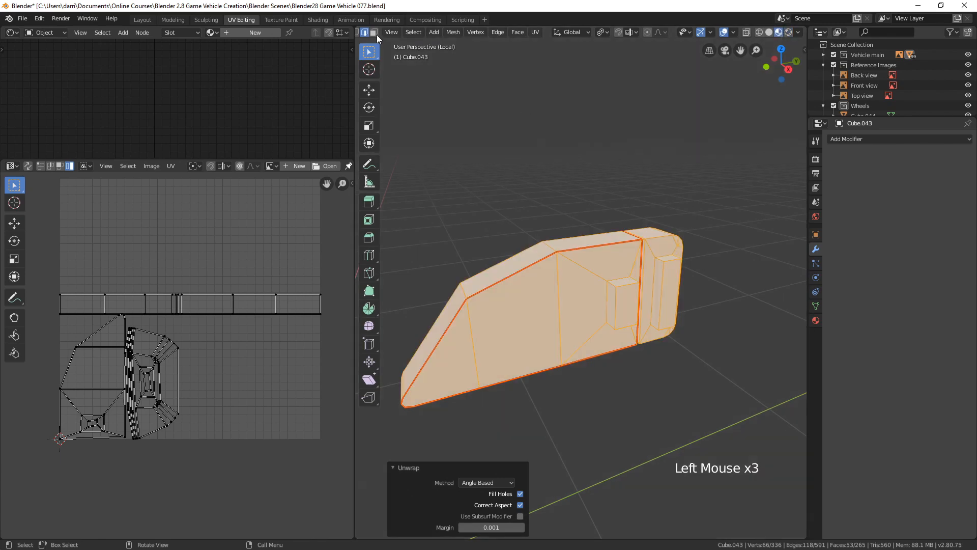
left_click(210, 32)
left_click(218, 49)
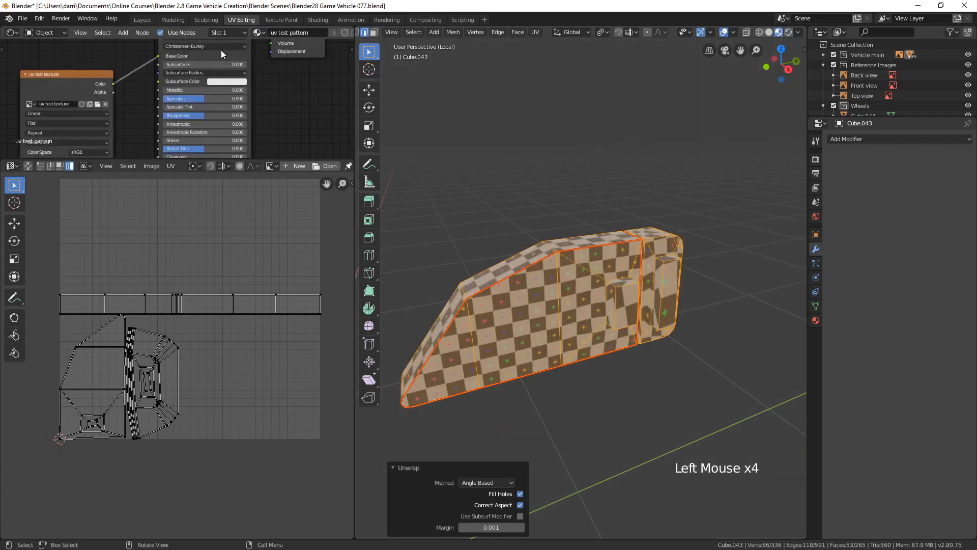
scroll(661, 306, "up", 2)
middle_click_drag(661, 306, 679, 308)
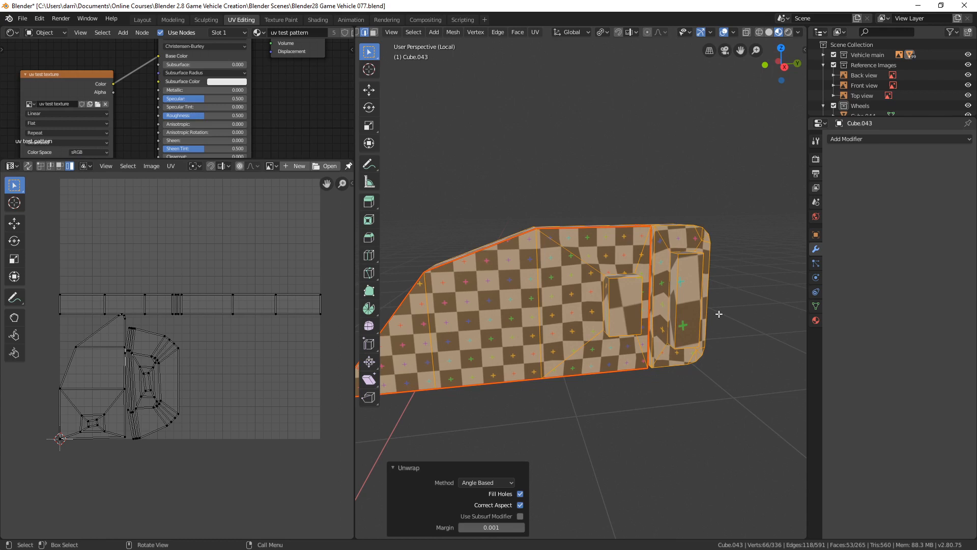
- Turn on the Stretching overlay in the UV editor's display settings
left_click(351, 182)
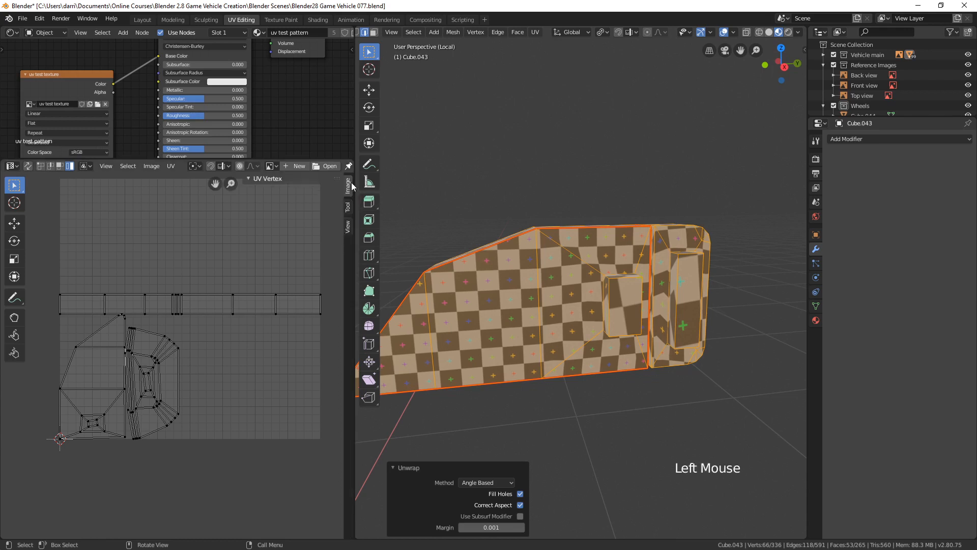
left_click(348, 225)
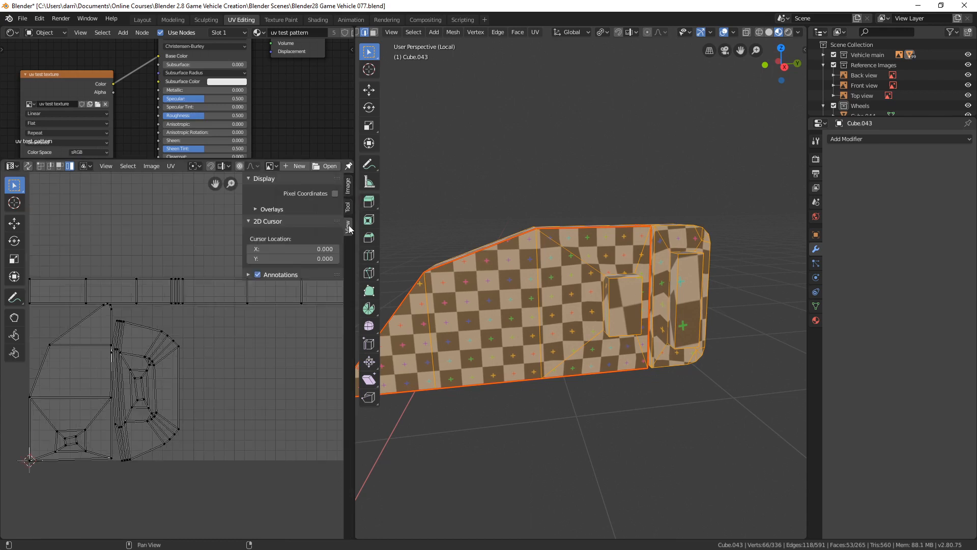
left_click(256, 210)
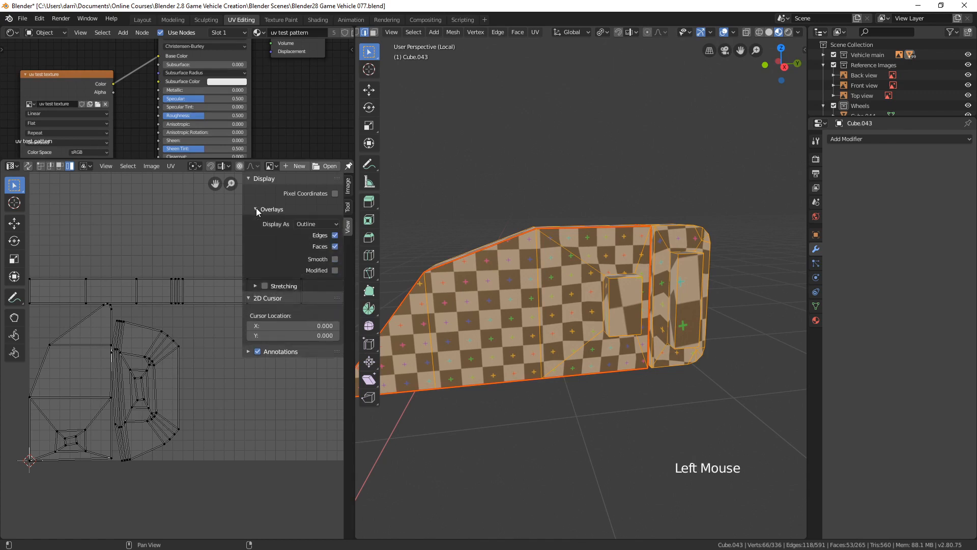
left_click(265, 285)
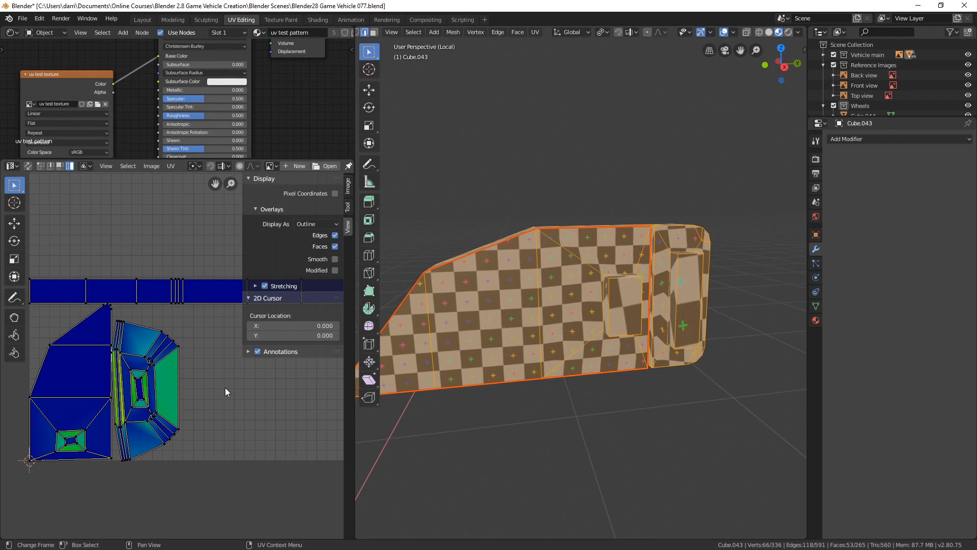
- Mark a seam along the edge loop around the base of the hinge arm's raised block
scroll(585, 338, "up", 2)
middle_click_drag(582, 333, 602, 324, "shift")
key("2")
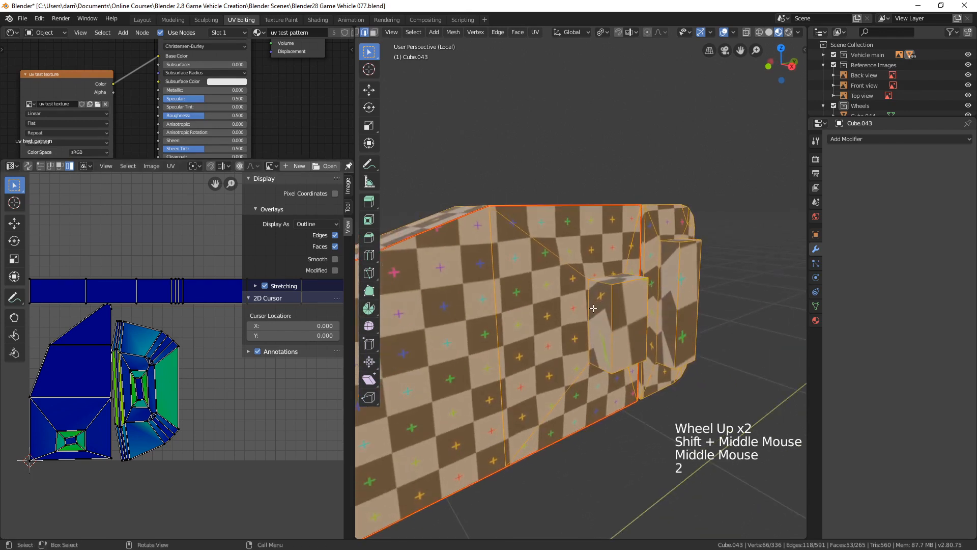
left_click(593, 308, "alt")
left_click(596, 300, "alt+shift")
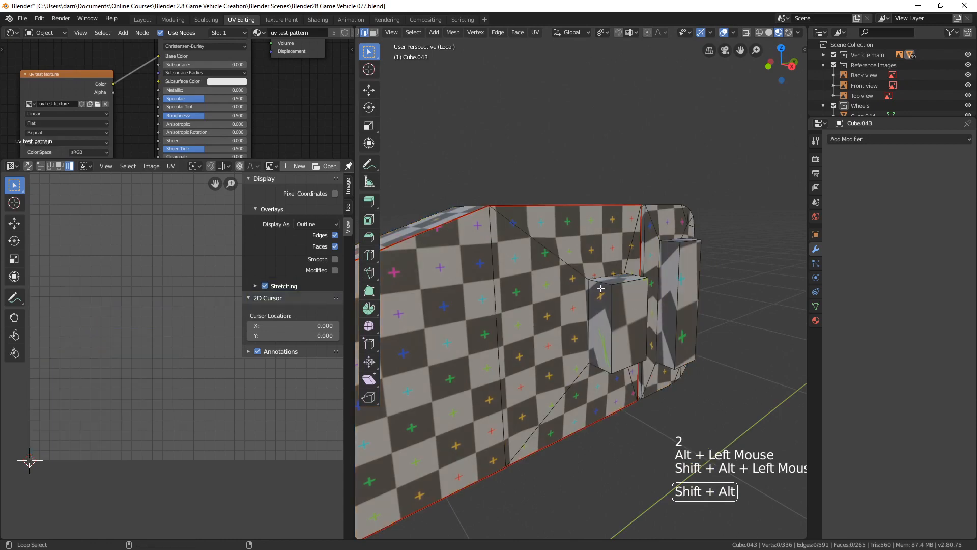
left_click(590, 311, "alt")
mouse_move(589, 312)
middle_mouse_down()
mouse_move(607, 309)
mouse_move(580, 309)
mouse_move(592, 304)
middle_mouse_up()
key("ctrl+e")
key("Escape")
key("alt+a")
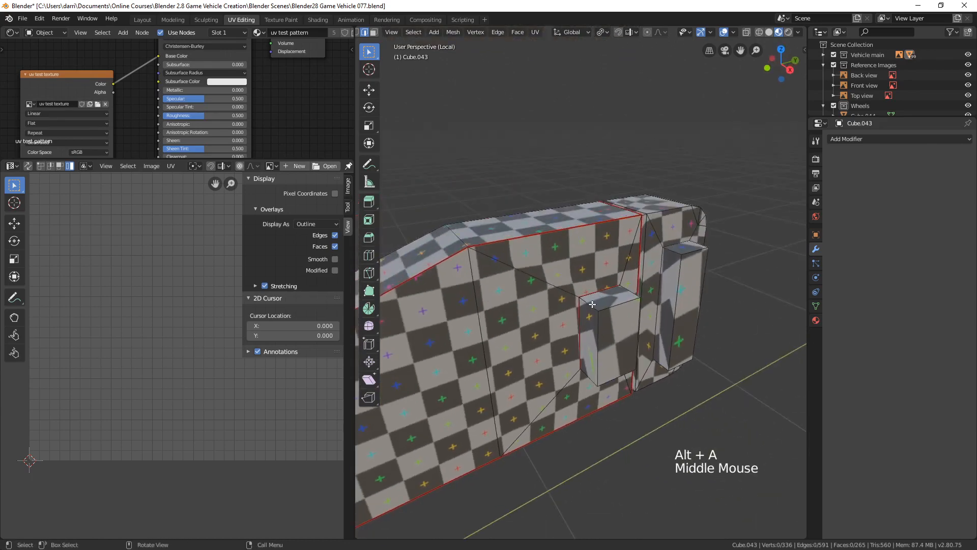
- Mark a seam on the four short corner edges of the hinge arm's raised block and clear the selection
left_click(591, 304)
left_click(631, 293, "shift")
left_click(589, 376, "shift")
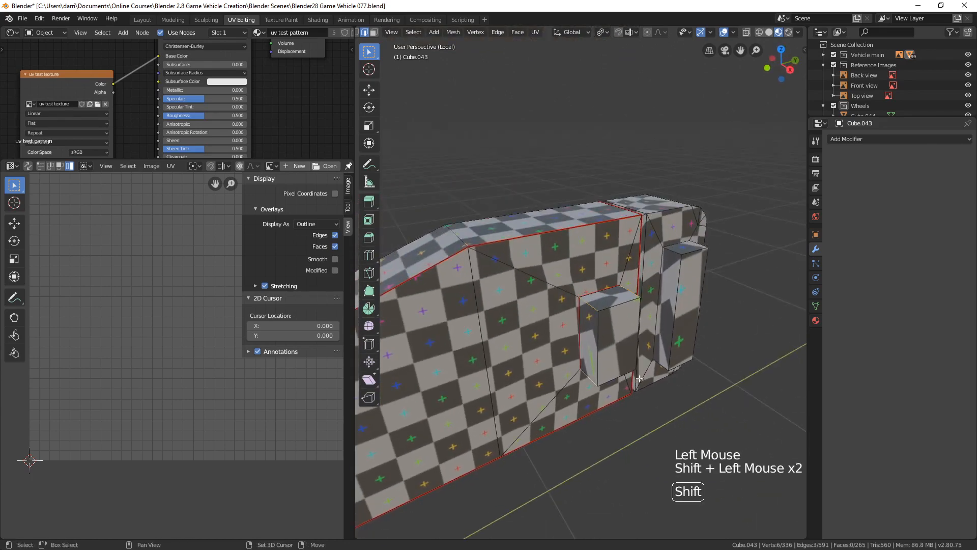
middle_click_drag(639, 378, 590, 312)
left_click(591, 315, "shift")
key("ctrl+e")
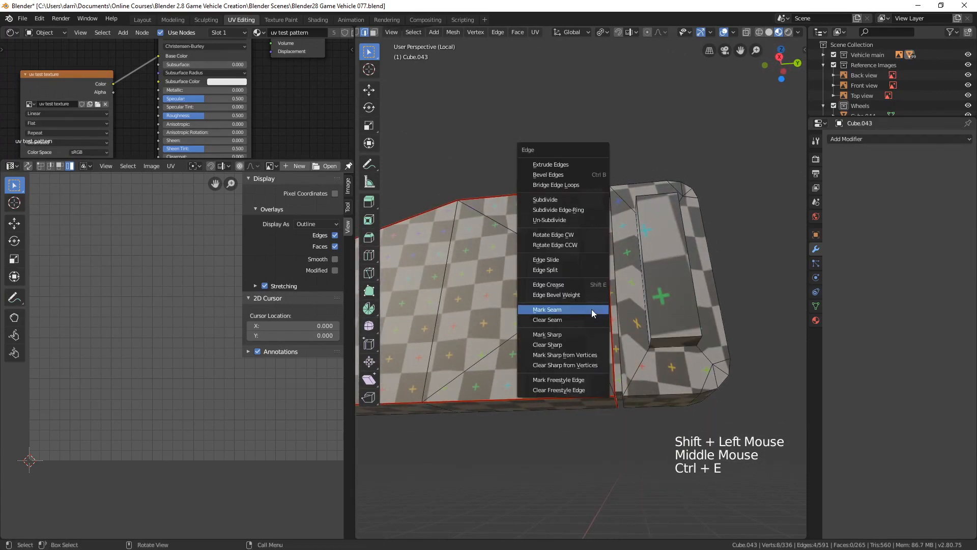
left_click(592, 309)
key("alt+a")
- Unwrap all linked geometry of the hinge with the Angle Based method and hide the UV editor's sidebar
middle_click_drag(591, 310, 595, 351)
scroll(596, 351, "up", 1)
scroll(596, 351, "down", 2)
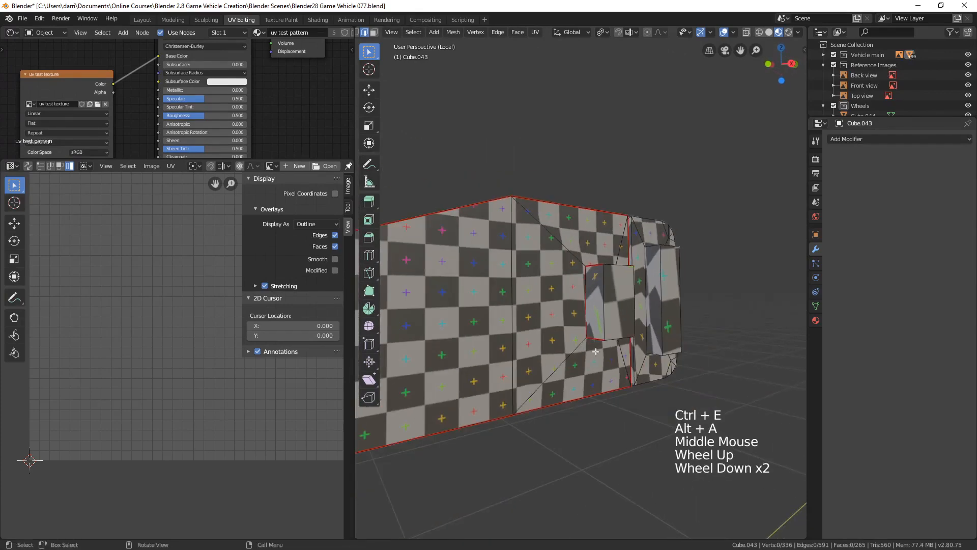
scroll(596, 351, "down", 4)
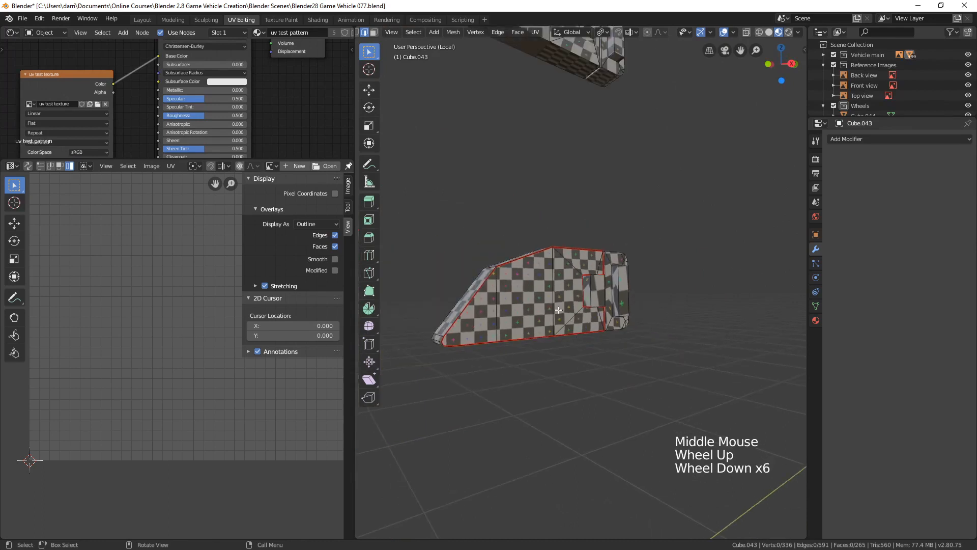
key("l")
key("u")
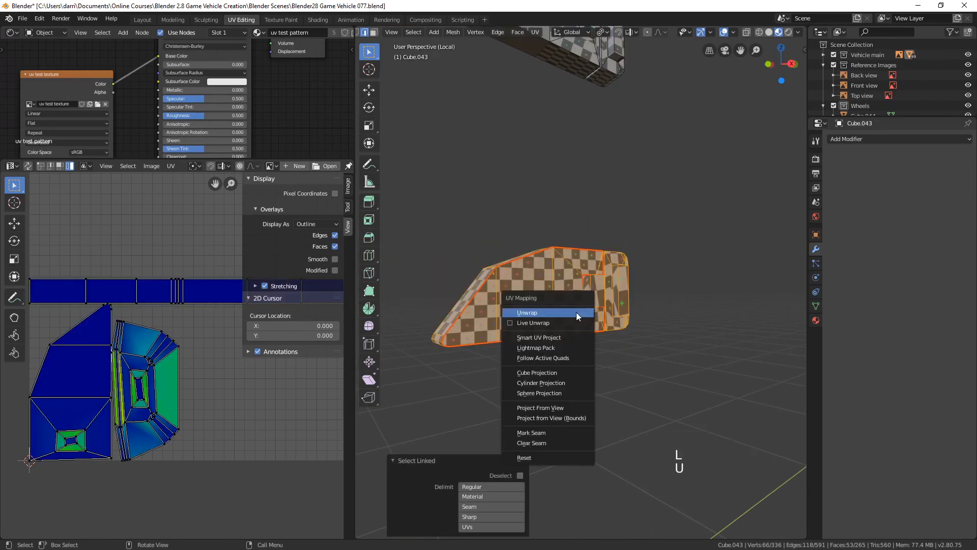
left_click(561, 312)
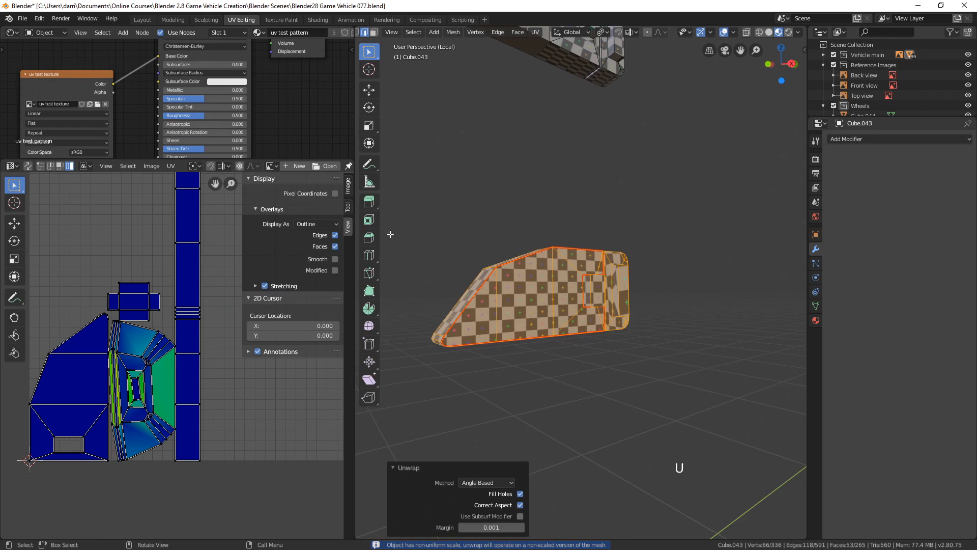
key("n")
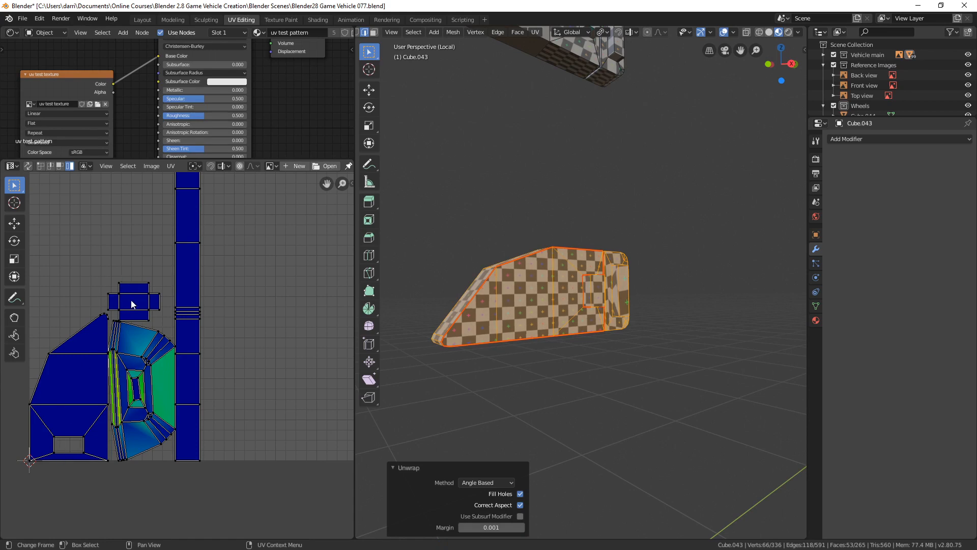
- Mark a seam along the edge loop around the front face of the hinge's rounded end section
scroll(590, 365, "up", 3)
middle_click_drag(590, 365, 611, 265)
scroll(621, 359, "up", 2)
key("2")
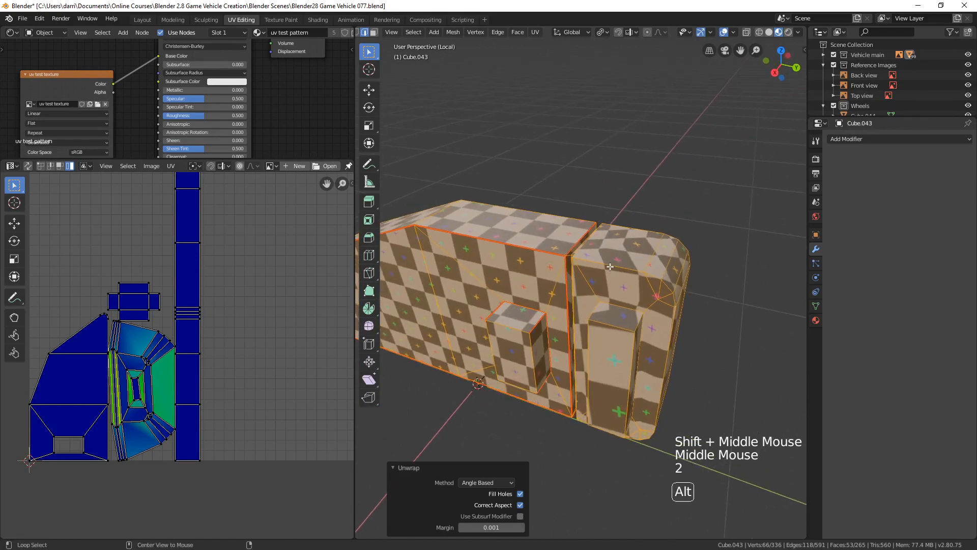
left_click(610, 265, "alt")
middle_click_drag(699, 392, 630, 383)
left_click(608, 345, "alt+shift")
key("ctrl+e")
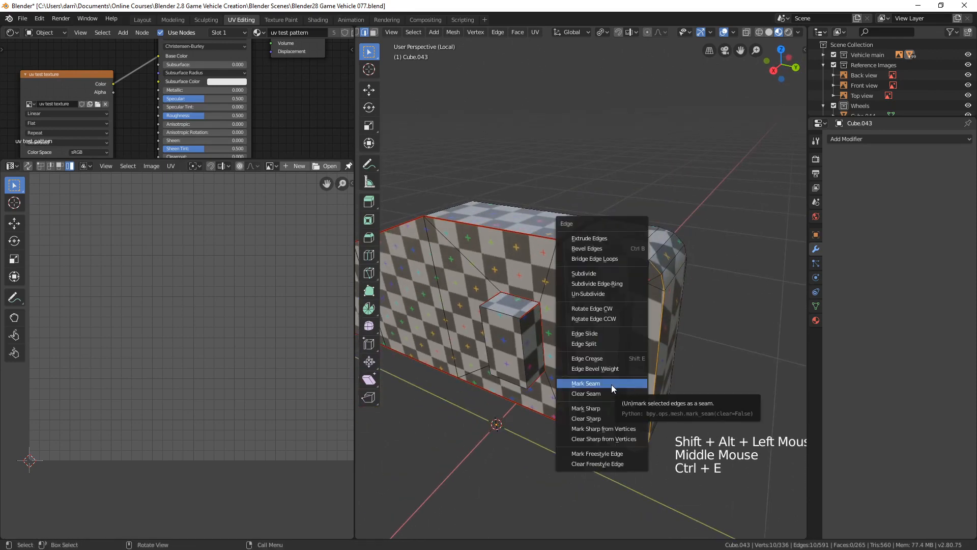
left_click(612, 383)
middle_click_drag(692, 399, 709, 404)
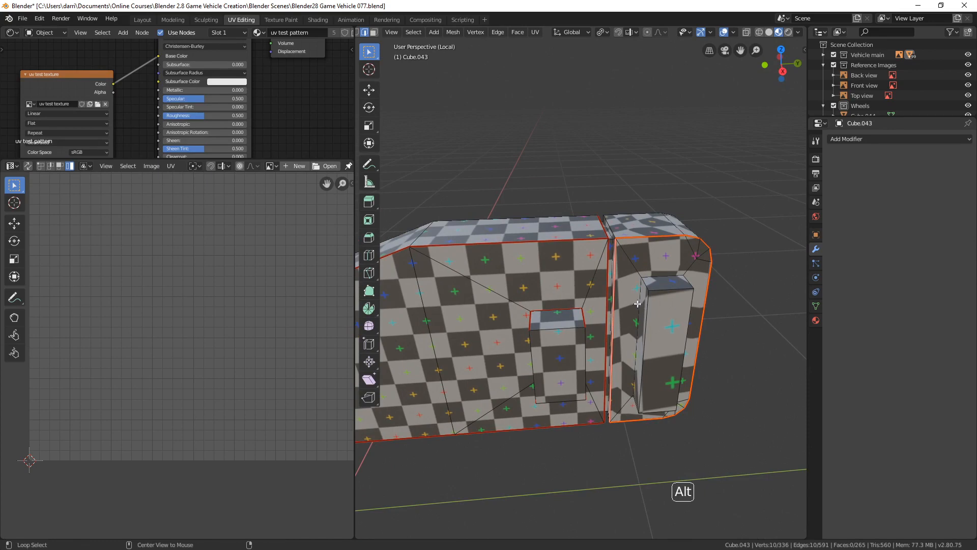
- Mark a seam along the edge loop around the base of the end section's tall raised block
left_click(637, 303, "alt")
key("ctrl+e")
left_click(673, 320)
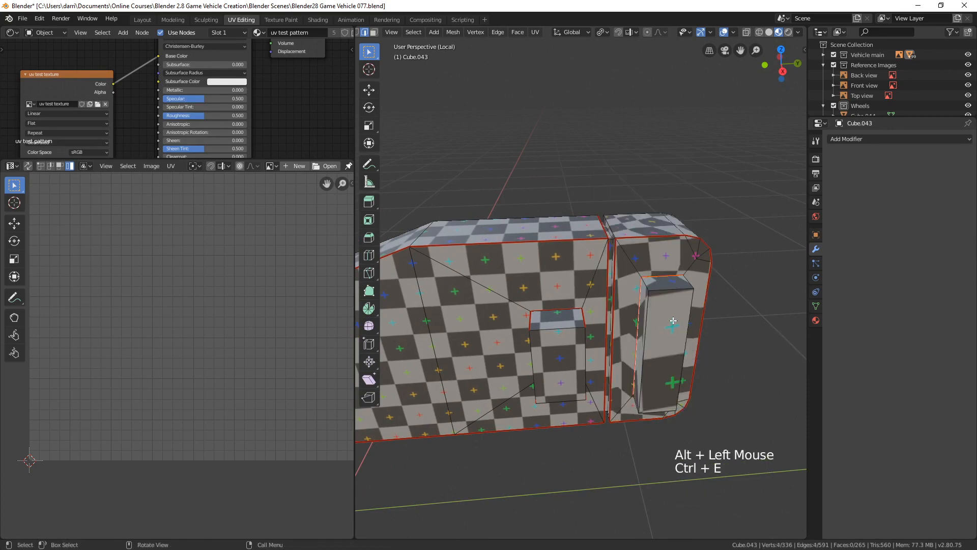
- Mark a seam on the four short corner edges of the end section's tall block and clear the selection
left_click(645, 285)
left_click(687, 283, "shift")
middle_click_drag(692, 388, 687, 329)
left_click(672, 365, "shift")
middle_click_drag(672, 365, 597, 364)
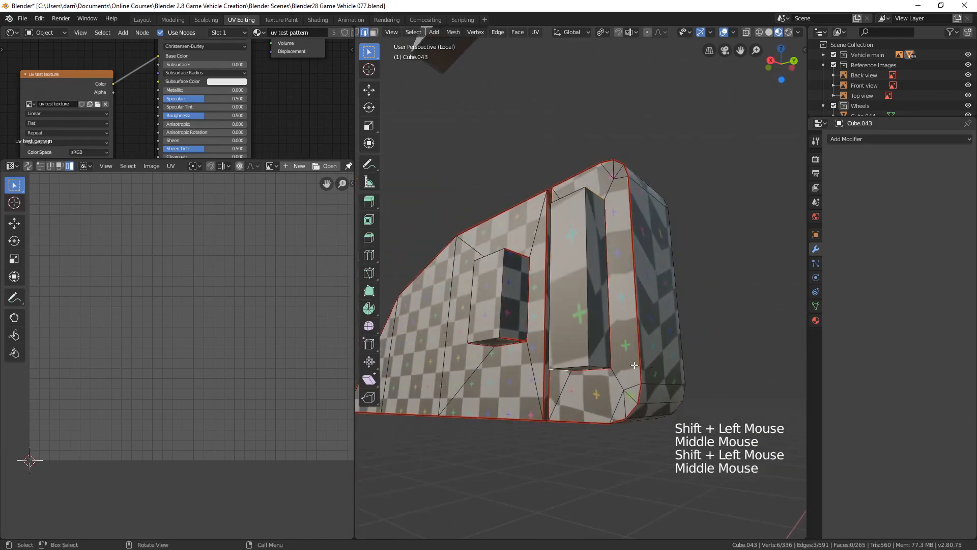
left_click(596, 365, "shift")
key("ctrl+e")
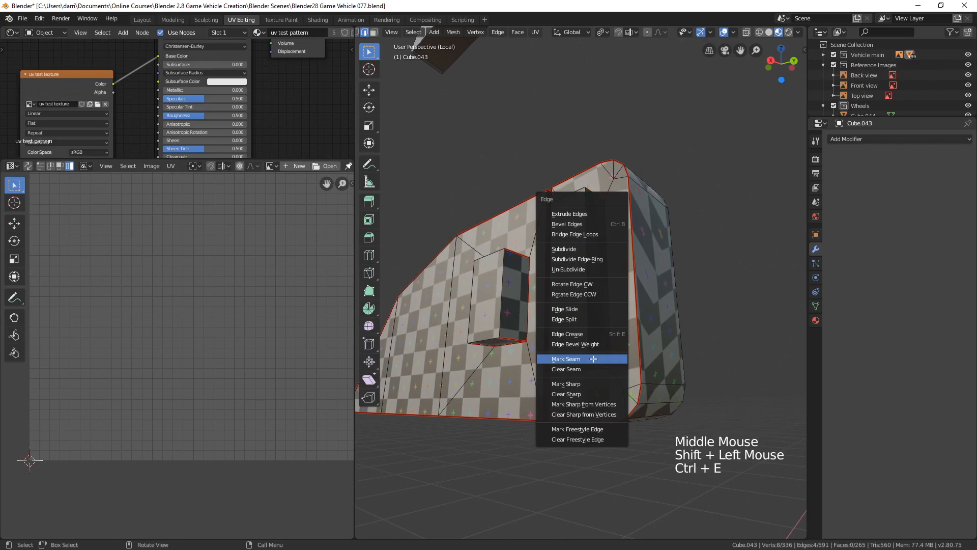
left_click(616, 357)
key("alt+a")
- Select the hinge's linked geometry again and unwrap it with the new block and end section seams
scroll(616, 358, "down", 3)
middle_click_drag(615, 357, 552, 328)
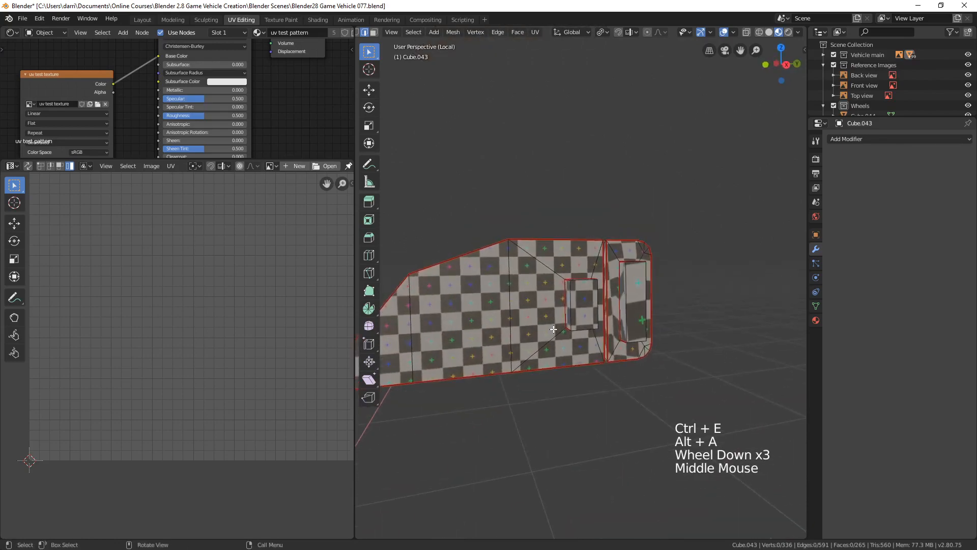
key("l")
key("u")
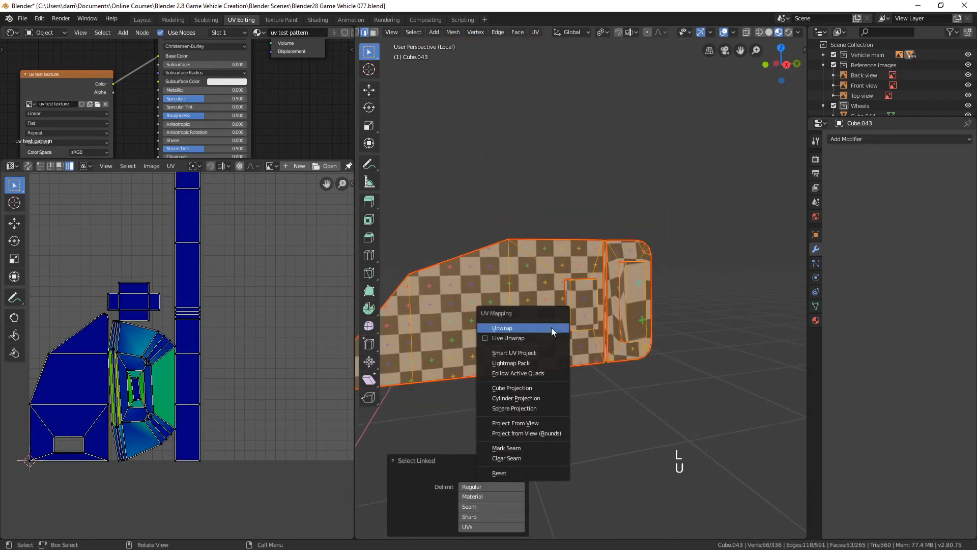
left_click(552, 328)
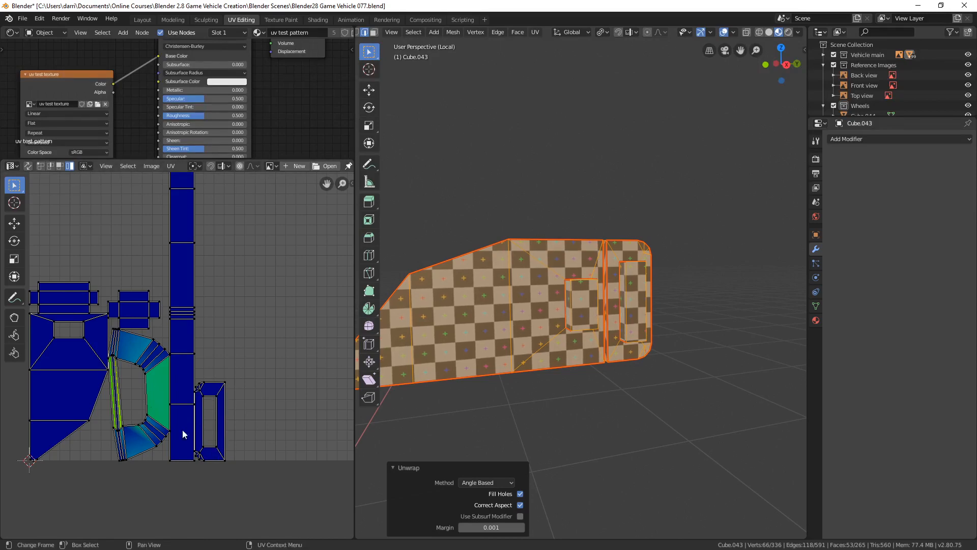
- Mark one additional seam edge on the rounded end section and unwrap the linked hinge geometry again
middle_click_drag(560, 331, 624, 402)
scroll(645, 419, "up", 2)
scroll(604, 339, "up", 2)
left_click(603, 303)
key("ctrl+e")
left_click(580, 330)
key("alt+a")
key("l")
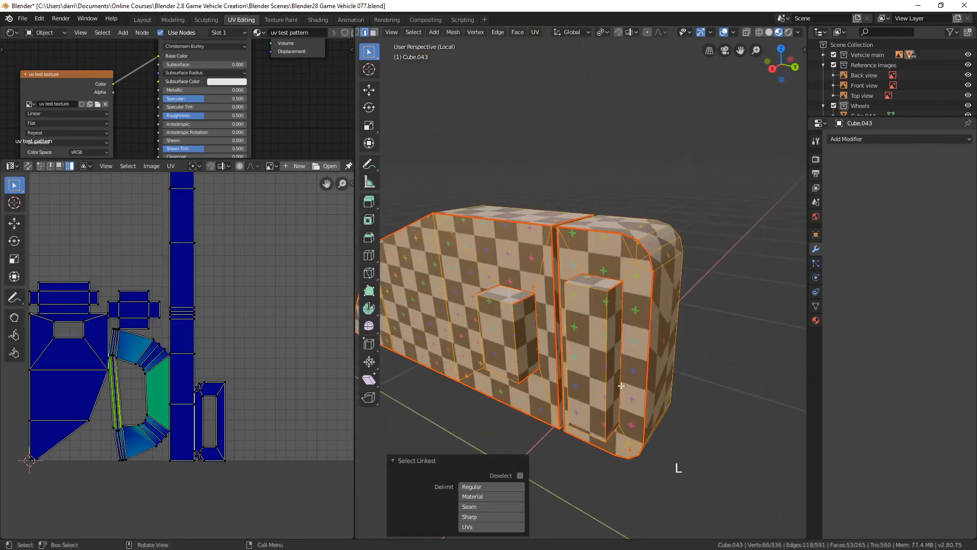
key("u")
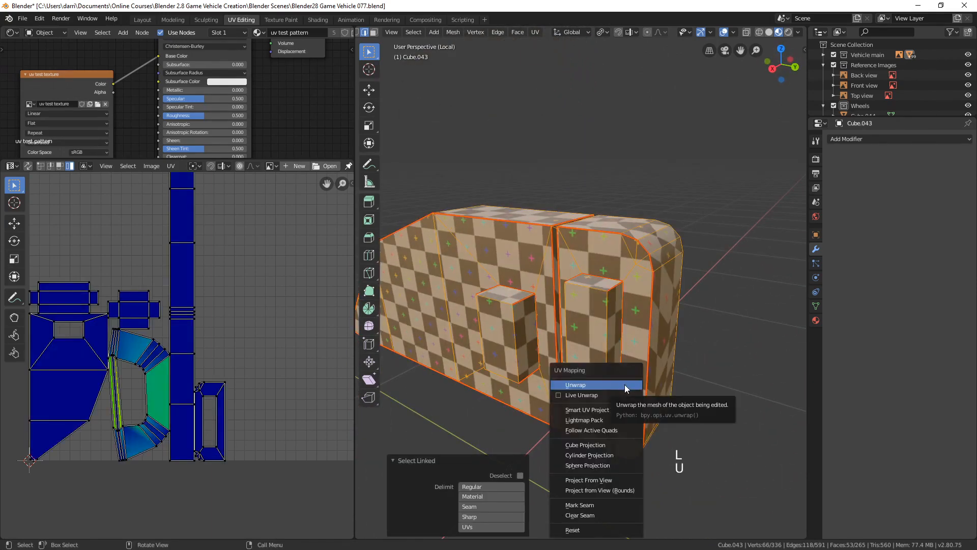
left_click(625, 387)
- Mark a seam on the end section's top edge facing the gap beside the hinge arm
middle_click_drag(461, 292, 261, 380)
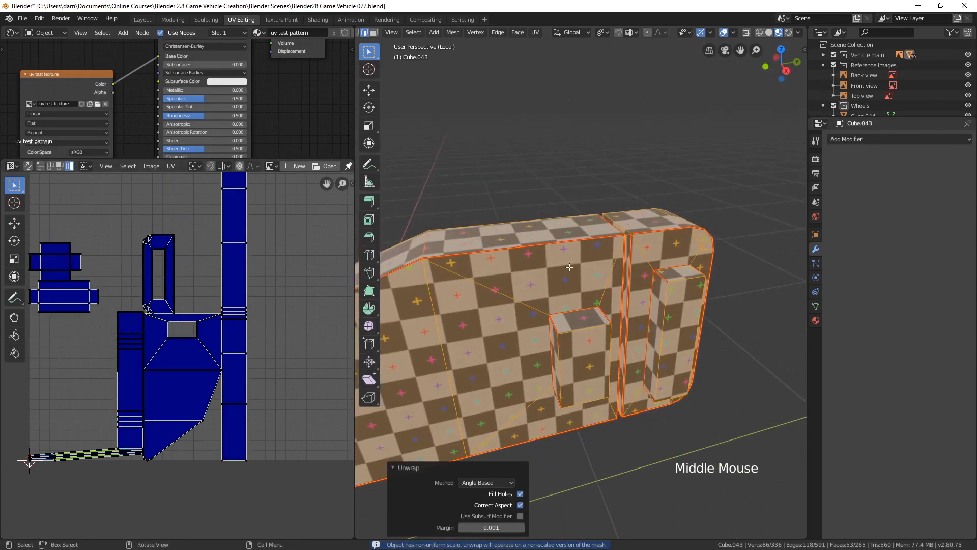
middle_click_drag(569, 266, 444, 247, "shift")
scroll(499, 257, "up", 3)
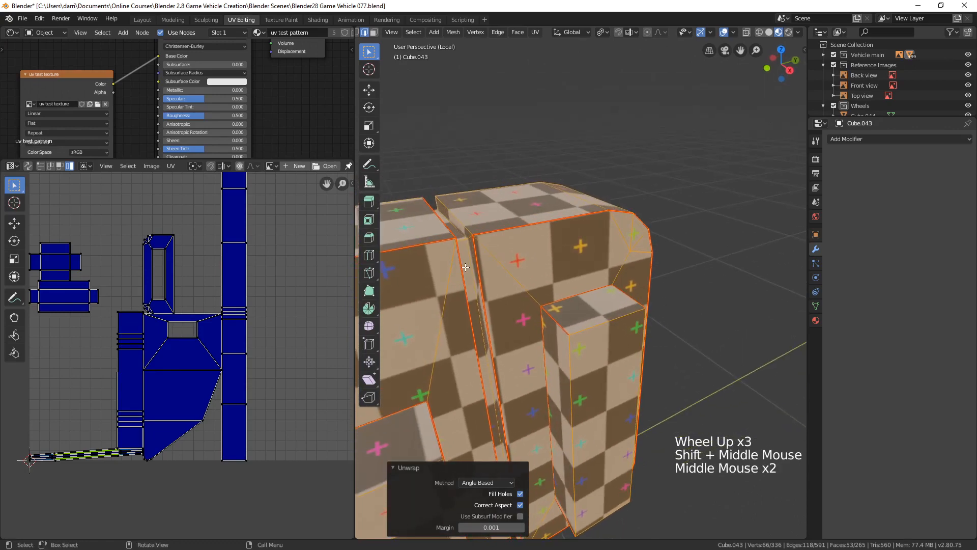
middle_click_drag(539, 317, 502, 307)
key("alt+a")
scroll(532, 277, "down", 3)
scroll(559, 300, "up", 3)
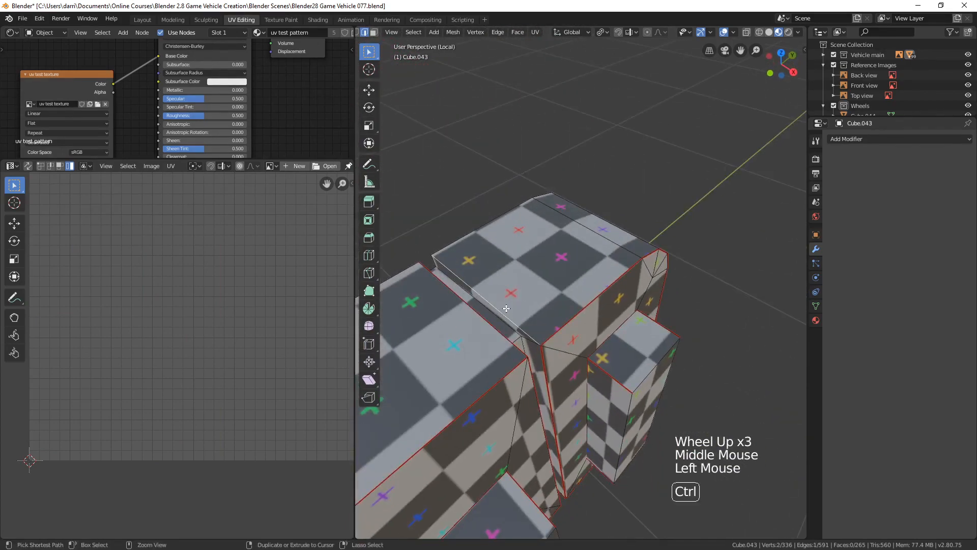
key("ctrl+e")
left_click(506, 309)
- Unwrap the linked hinge geometry with the end section's top edge seam included
middle_click_drag(579, 322, 593, 310)
scroll(585, 317, "down", 3)
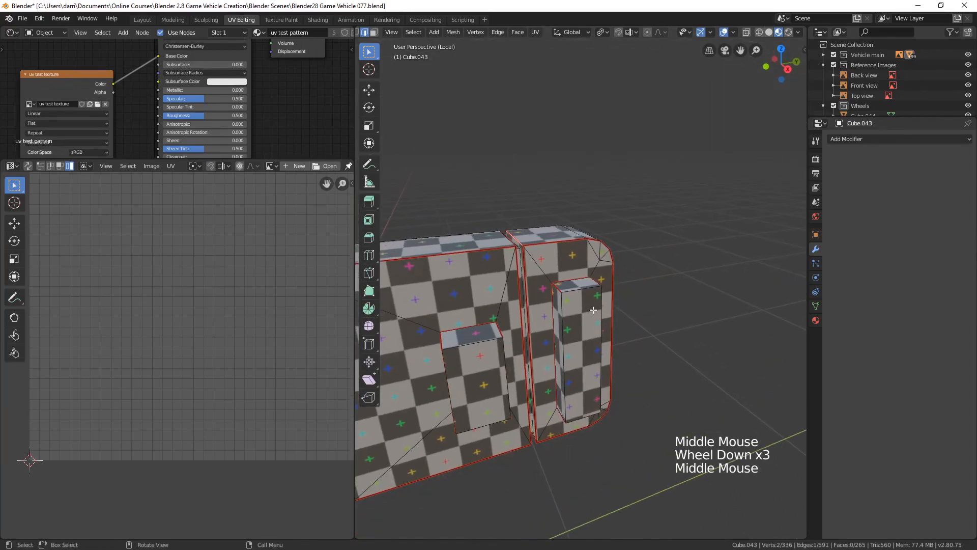
key("l")
key("u")
left_click(593, 309)
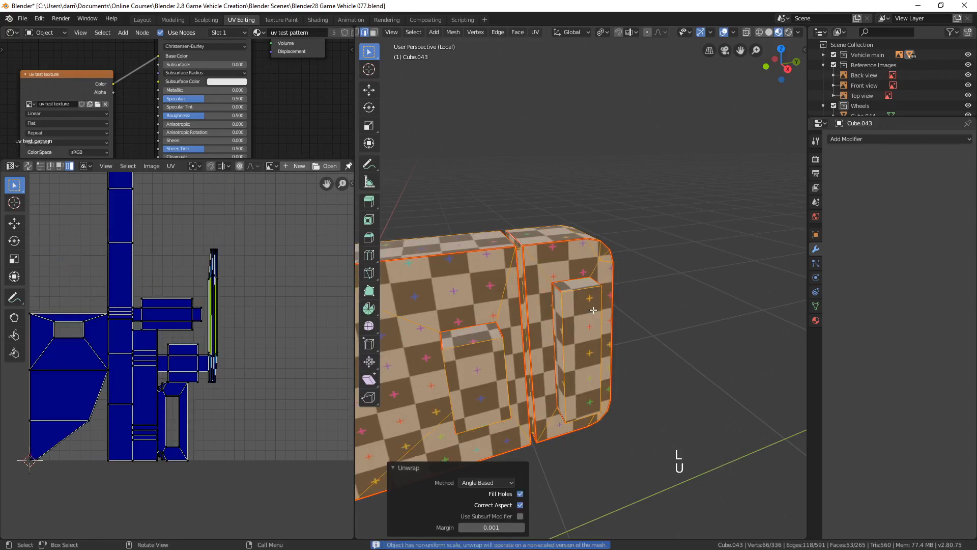
- Switch the viewport to Solid shading and mark a seam on the short edges at the upper end of the gap between arm and end section
middle_click_drag(243, 331, 215, 375, "shift")
scroll(267, 336, "up", 3)
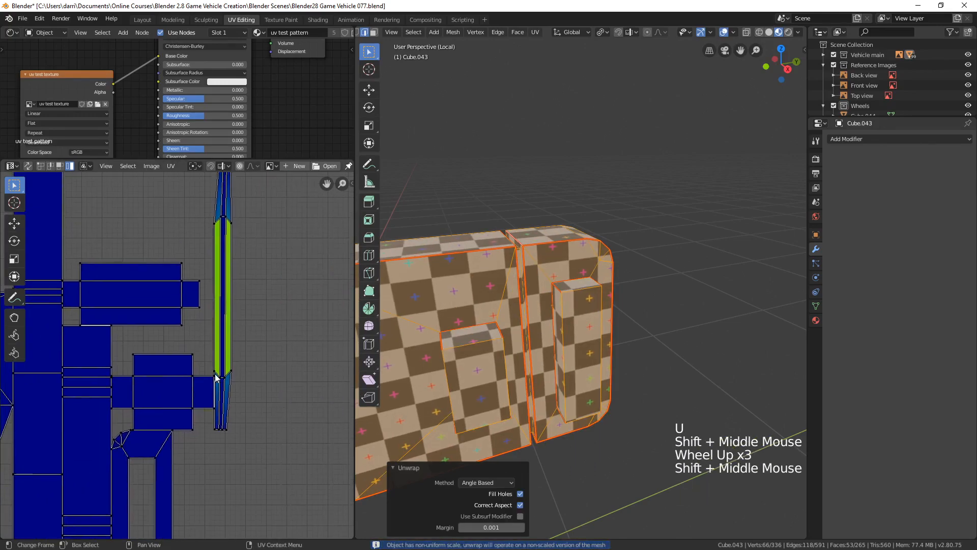
scroll(428, 267, "up", 2)
mouse_move(430, 267)
middle_mouse_down()
mouse_move(486, 256)
mouse_move(561, 275)
mouse_move(588, 257)
middle_mouse_up()
scroll(512, 263, "up", 2)
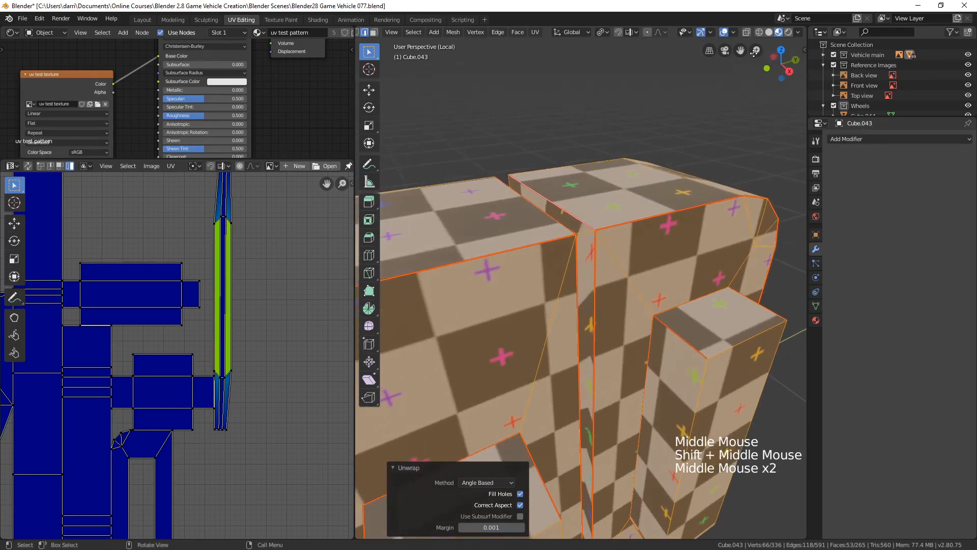
left_click(770, 33)
scroll(622, 227, "up", 2)
key("alt+a")
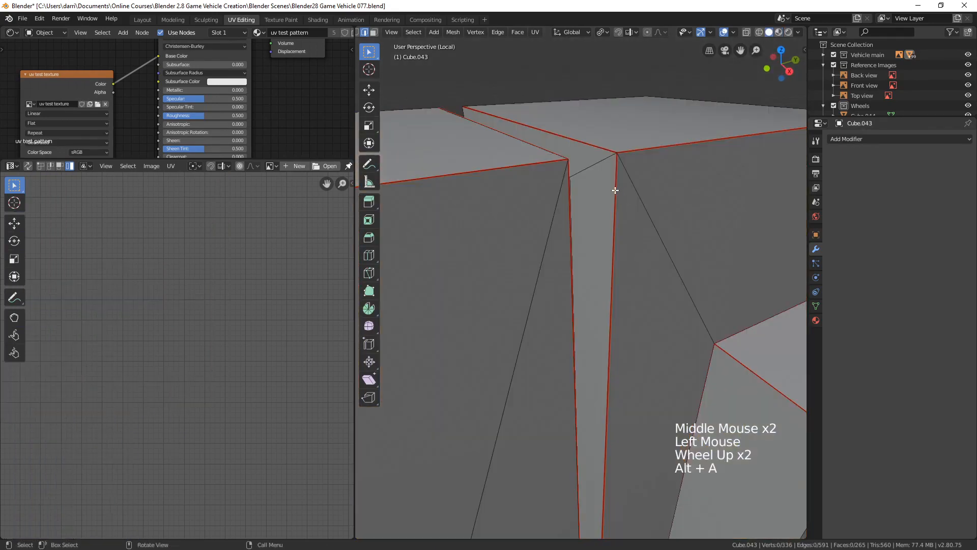
middle_click_drag(591, 159, 469, 233)
left_click(577, 224, "shift")
key("ctrl+e")
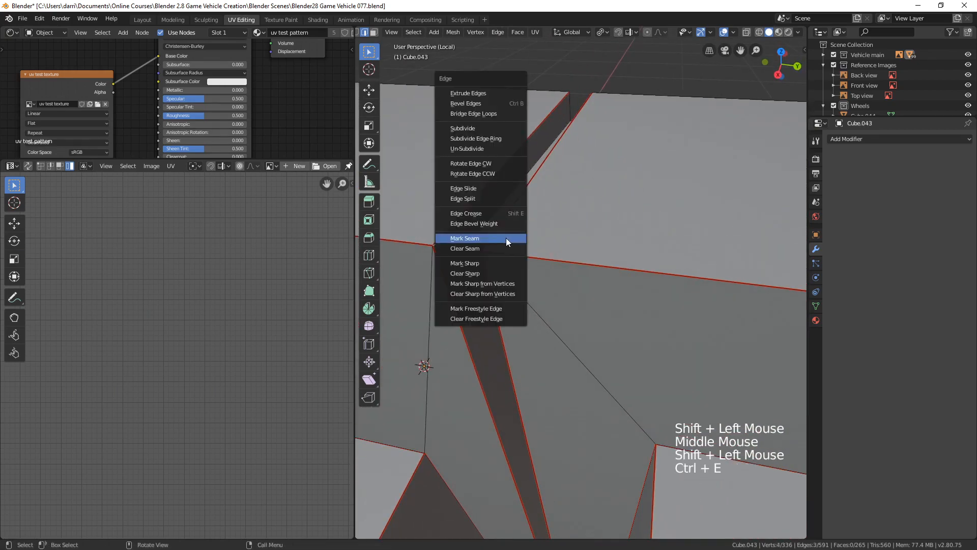
left_click(506, 237)
- Mark a seam on the short edges at the lower end of the gap and clear the selection
middle_click_drag(538, 286, 588, 248)
scroll(549, 253, "down", 2)
scroll(612, 242, "up", 3)
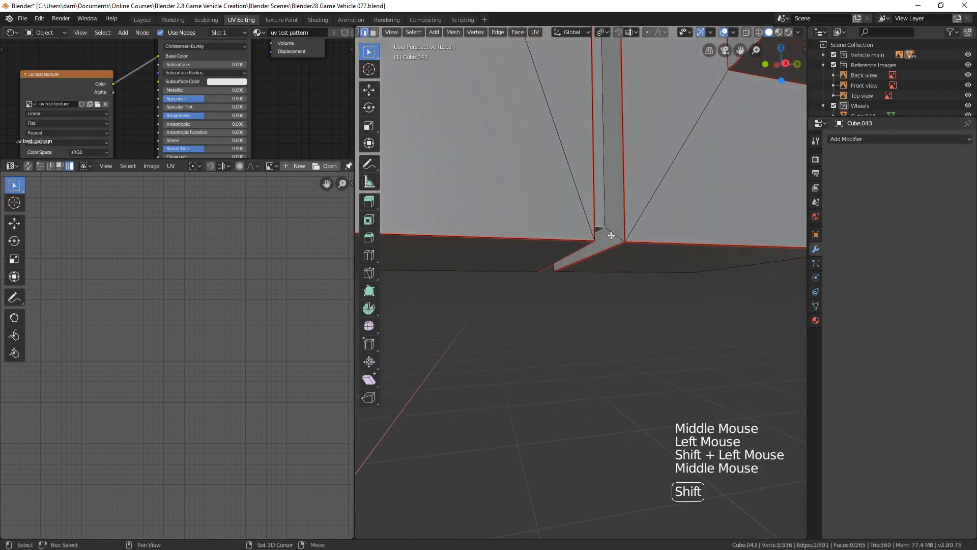
key("ctrl+e")
left_click(592, 243)
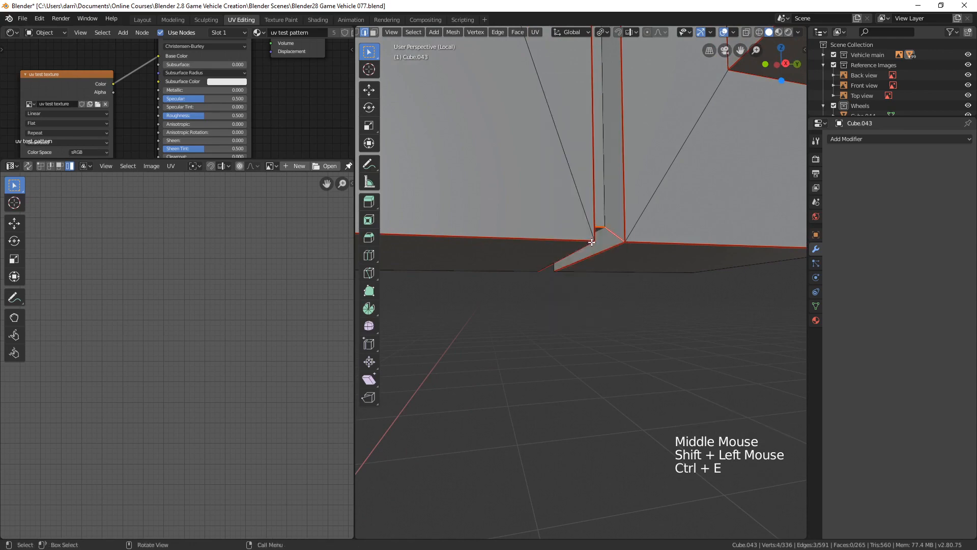
key("alt+a")
- Unwrap all linked hinge geometry with the gap seams using the Angle Based method, and bring the full UV layout into view
scroll(585, 240, "down", 11)
middle_click_drag(575, 227, 589, 264, "shift")
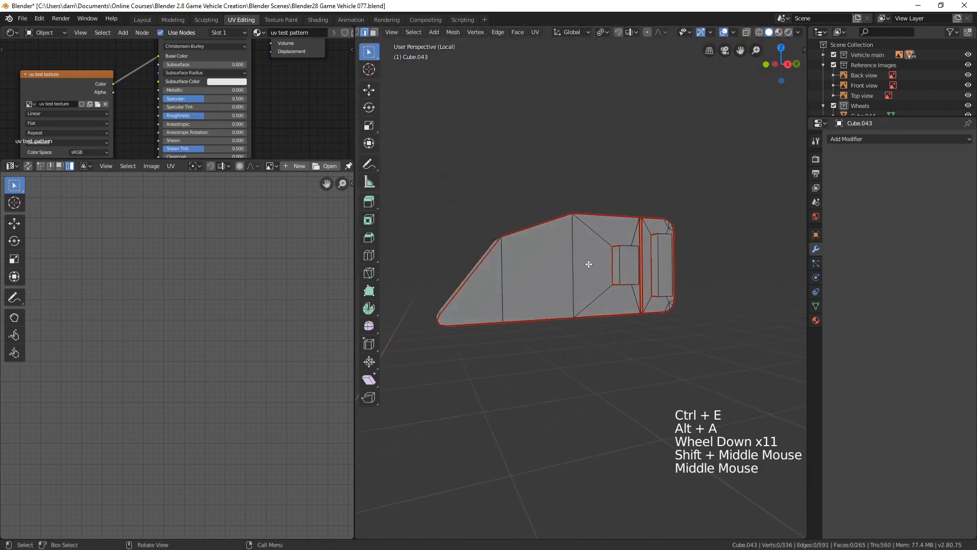
key("l")
key("u")
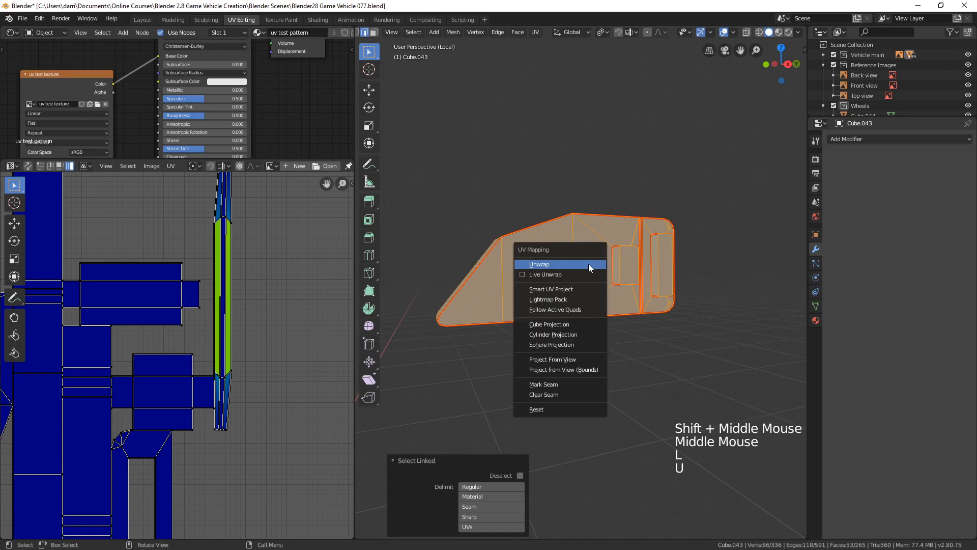
left_click(588, 264)
scroll(192, 370, "down", 4)
middle_click_drag(193, 370, 250, 365, "shift")
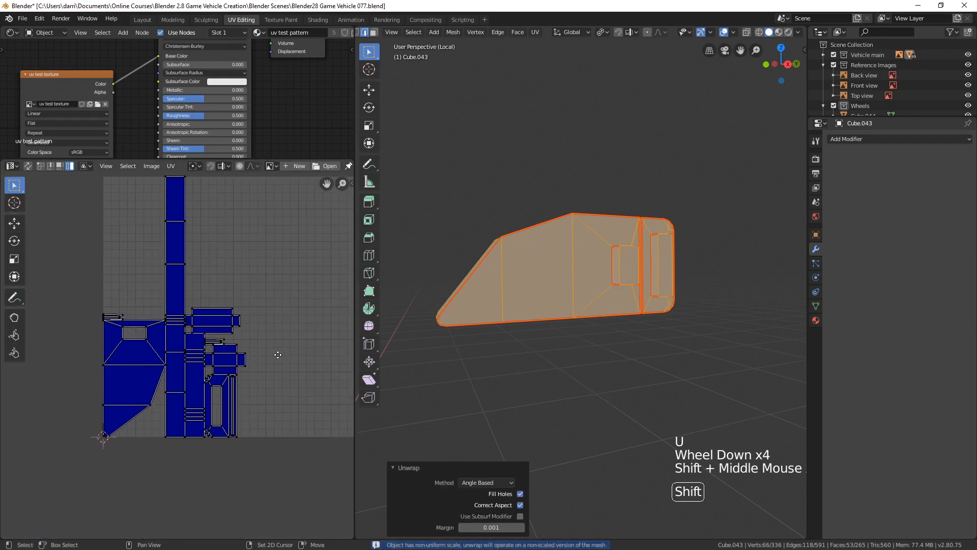
middle_click_drag(289, 335, 261, 375, "shift")
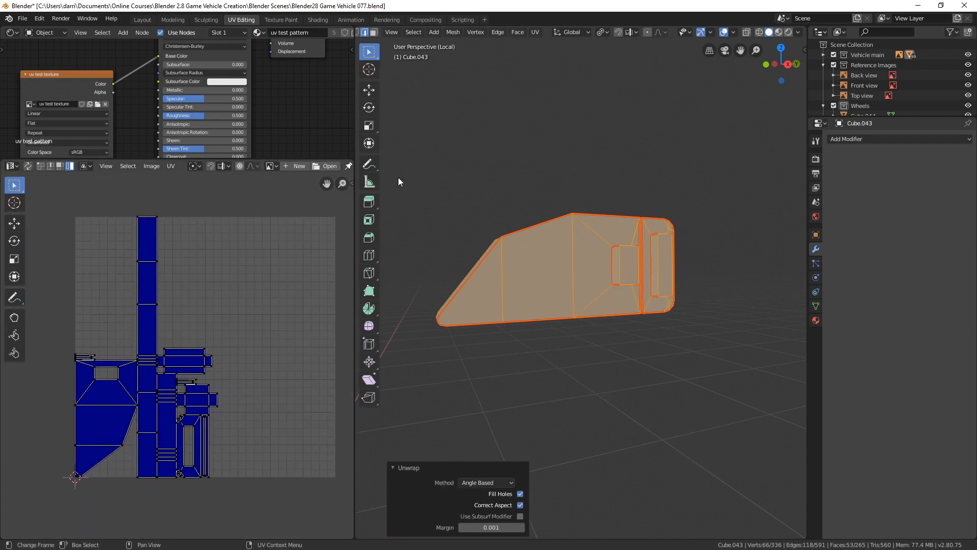
- Switch the viewport back to Look Dev shading, clear the selection and check the test pattern on the hinge
left_click(778, 34)
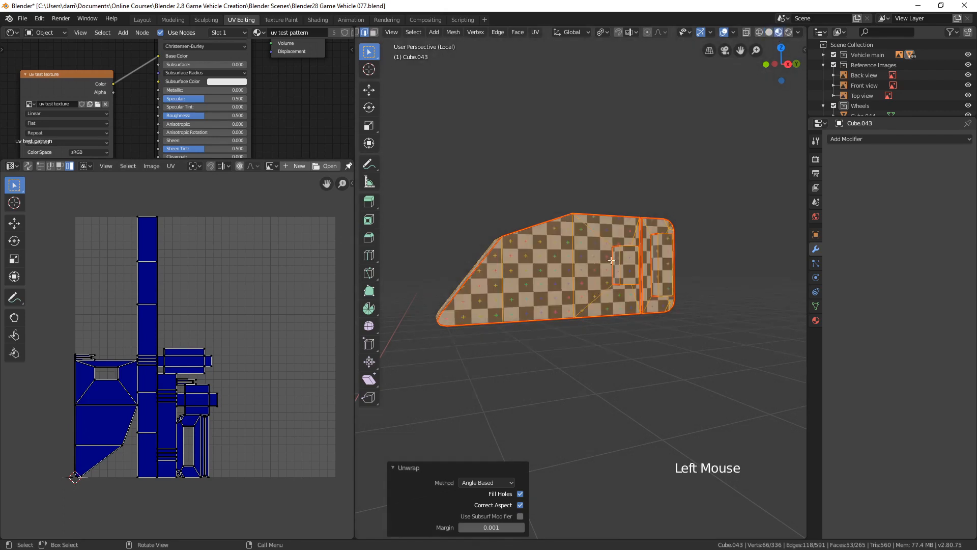
key("alt+a")
scroll(611, 261, "down", 2)
scroll(610, 261, "up", 3)
middle_click_drag(610, 261, 634, 336)
scroll(596, 293, "up", 1)
scroll(597, 293, "up", 1)
scroll(638, 275, "down", 2)
scroll(604, 310, "down", 3)
scroll(615, 327, "down", 4)
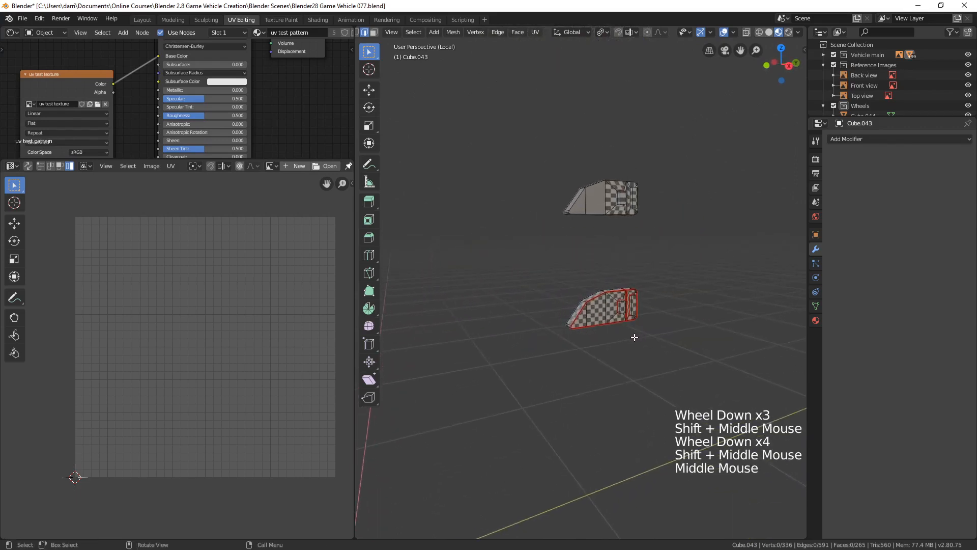
- Examine the test pattern on the remaining hinges, including the one with the tall plate
scroll(634, 337, "up", 3)
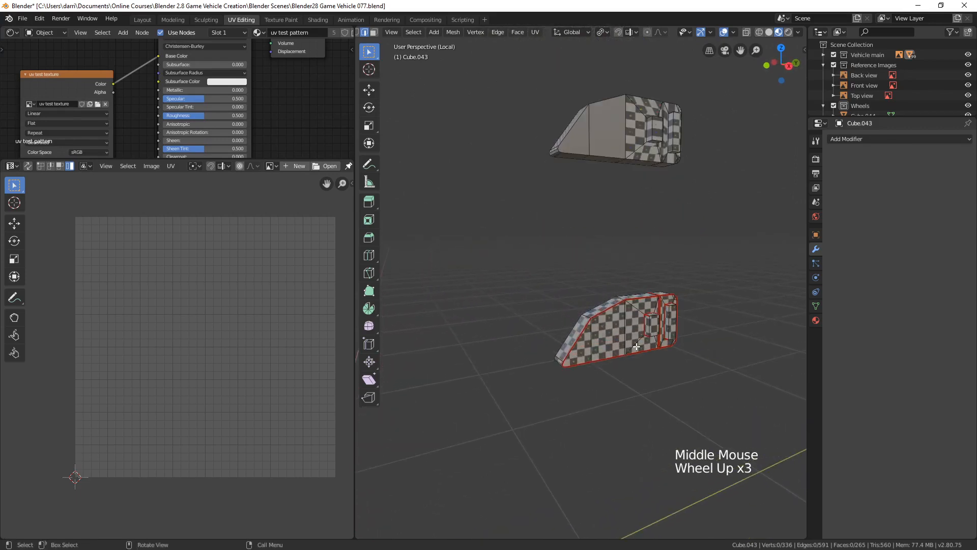
scroll(637, 344, "down", 8)
middle_click_drag(637, 342, 637, 343, "shift")
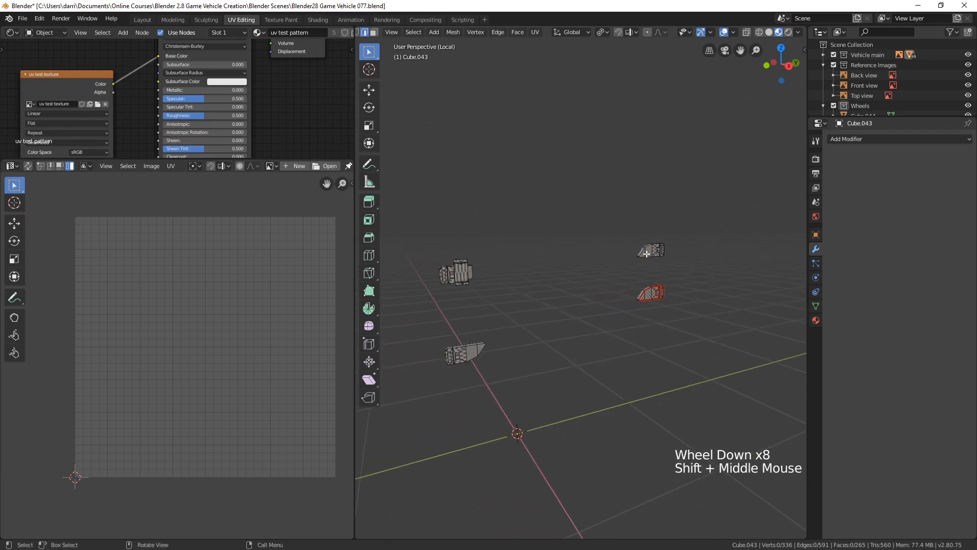
scroll(472, 354, "up", 1)
middle_click_drag(472, 355, 603, 290, "shift")
scroll(512, 330, "up", 3)
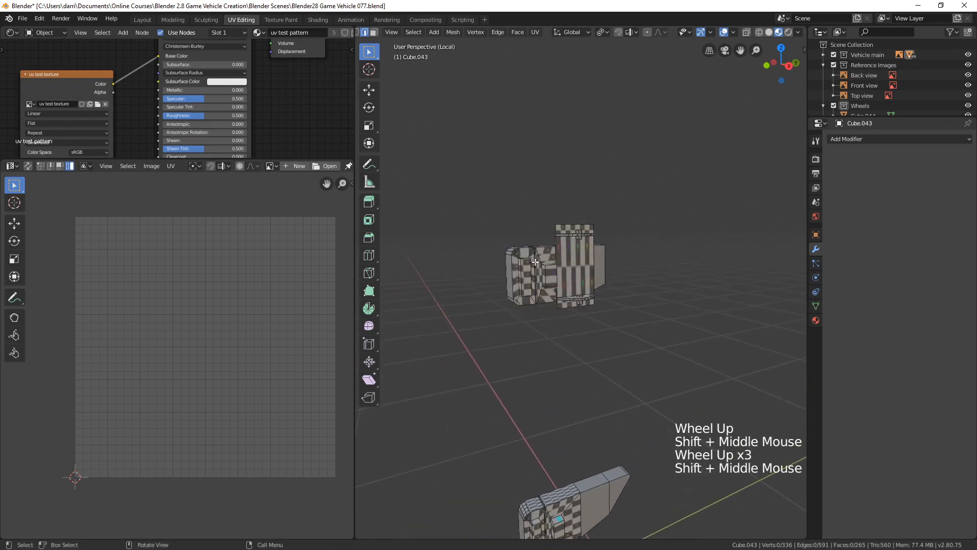
scroll(567, 303, "up", 2)
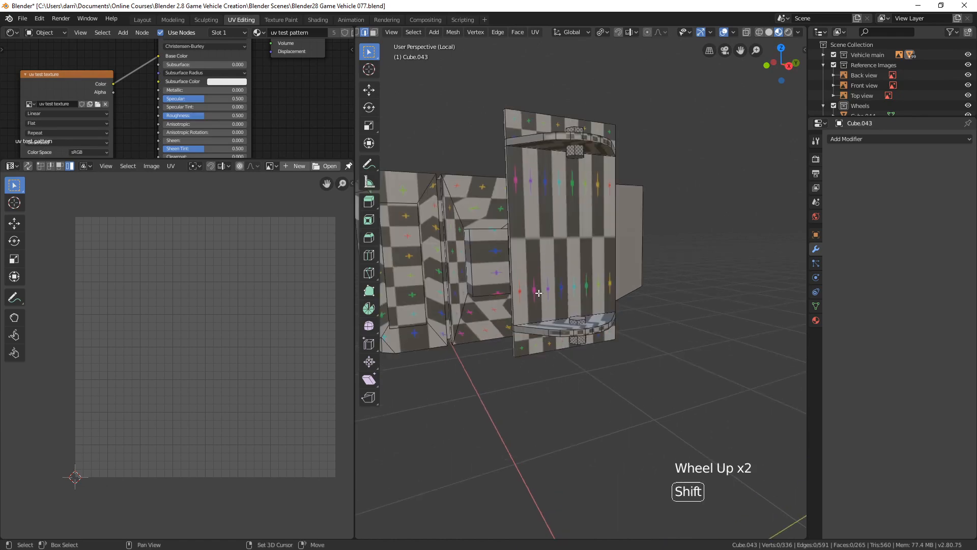
mouse_move(539, 293)
middle_mouse_down("shift")
mouse_move(580, 305)
mouse_move(555, 300)
middle_mouse_up("shift")
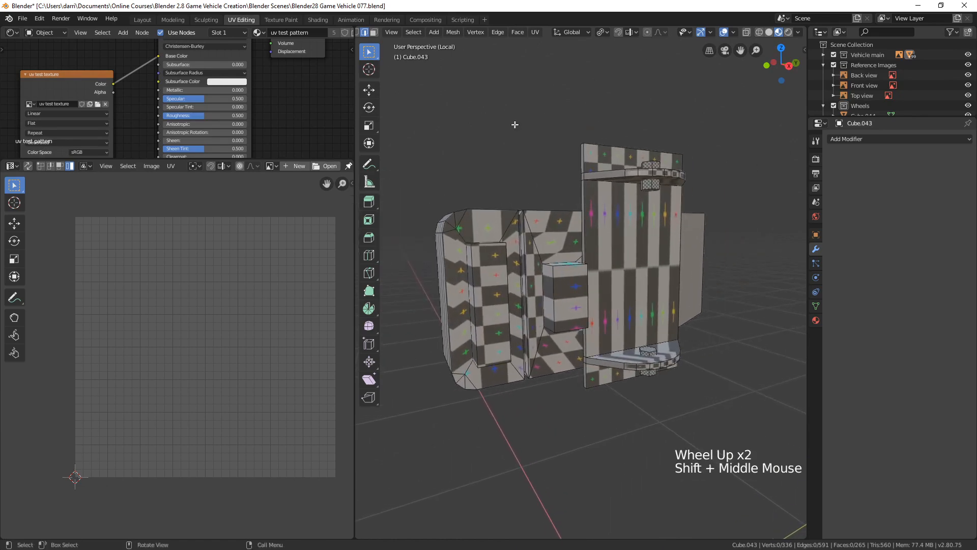